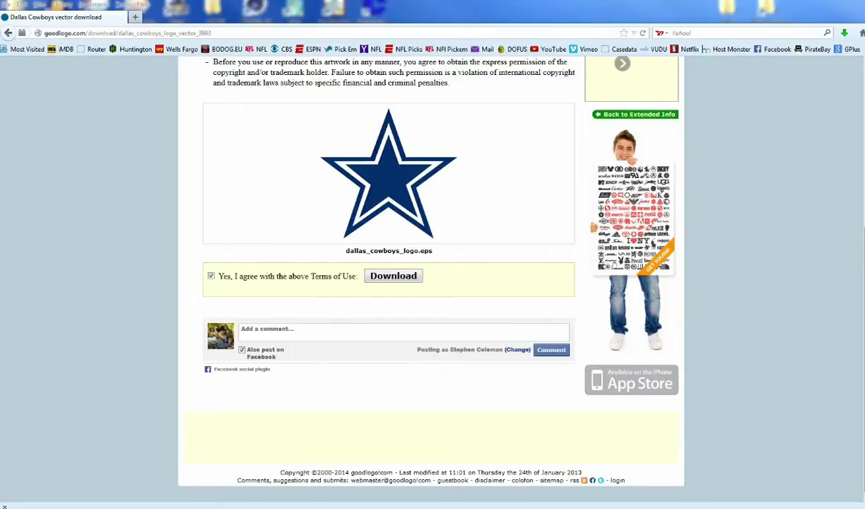
{"action": "left_click_drag", "start_coordinate": [371, 188], "coordinate": [233, 276]}
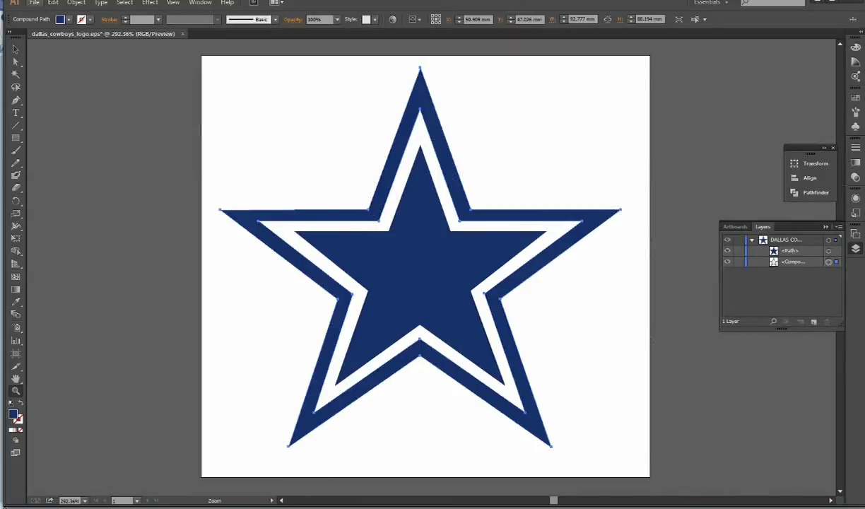
- In Adobe Illustrator, save the changes to dallas_cowboys_logo.eps, continuing with the legacy format
{"action": "left_click", "coordinate": [34, 3]}
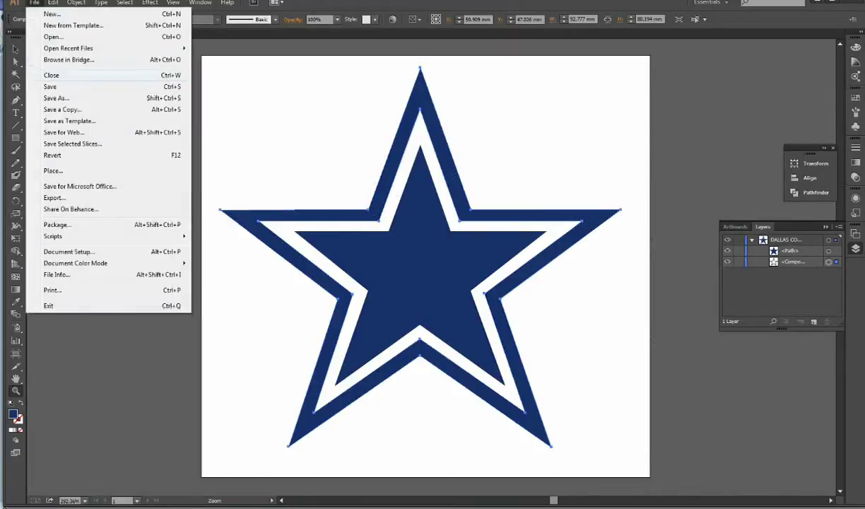
{"action": "left_click", "coordinate": [50, 86]}
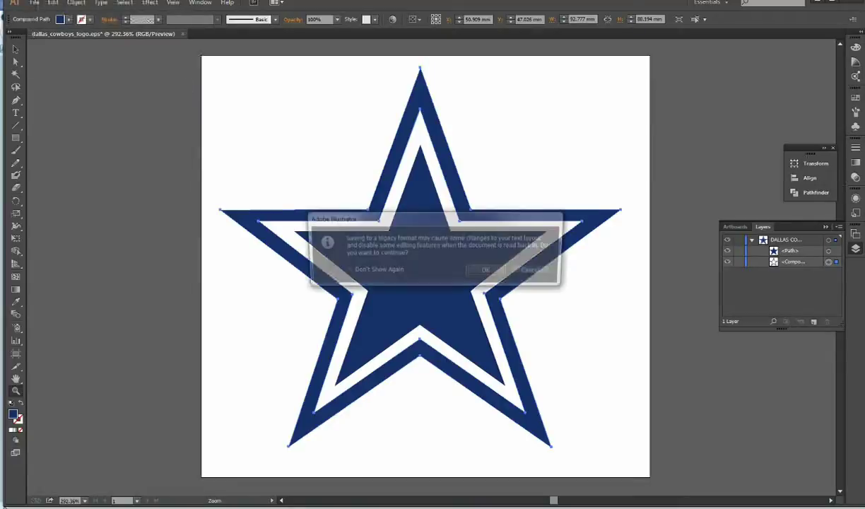
{"action": "key", "text": "Return"}
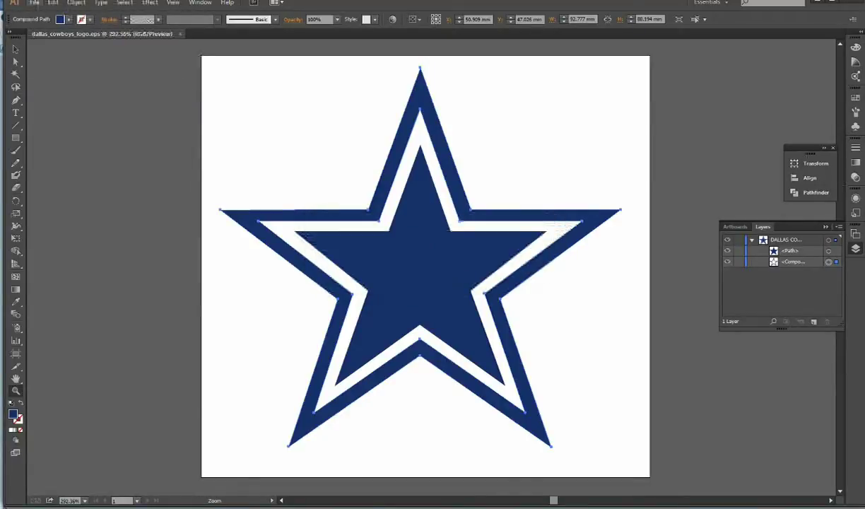
- Save the logo as the Adobe Illustrator file dallas_cowboys_logo.ai in the NFL folder, using the Illustrator CC (17.0) version
{"action": "left_click", "coordinate": [34, 3]}
{"action": "left_click", "coordinate": [57, 97]}
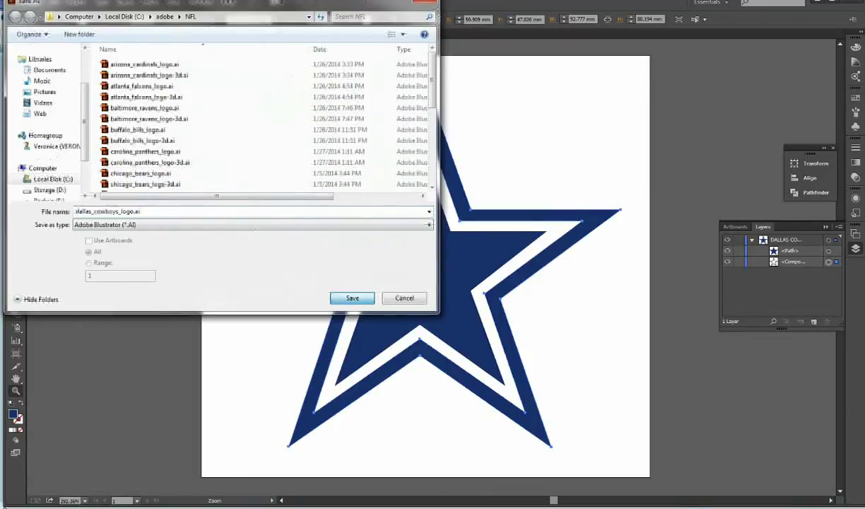
{"action": "left_click", "coordinate": [347, 295]}
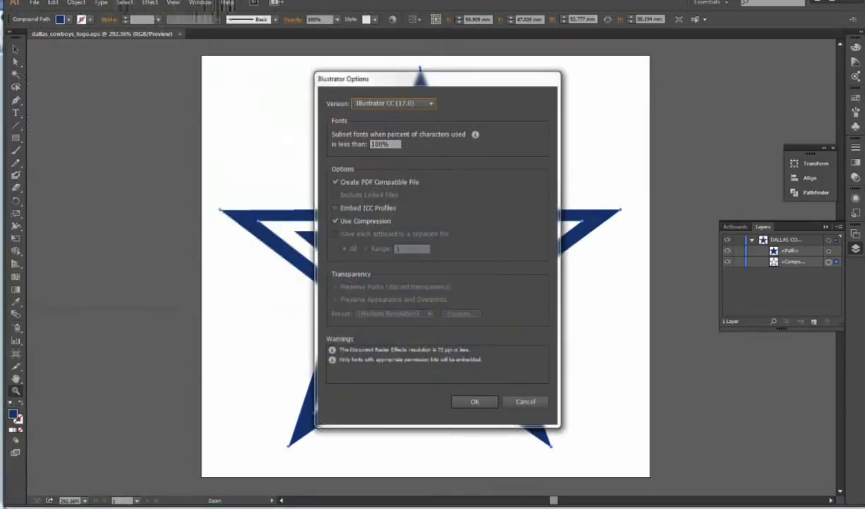
{"action": "key", "text": "Return"}
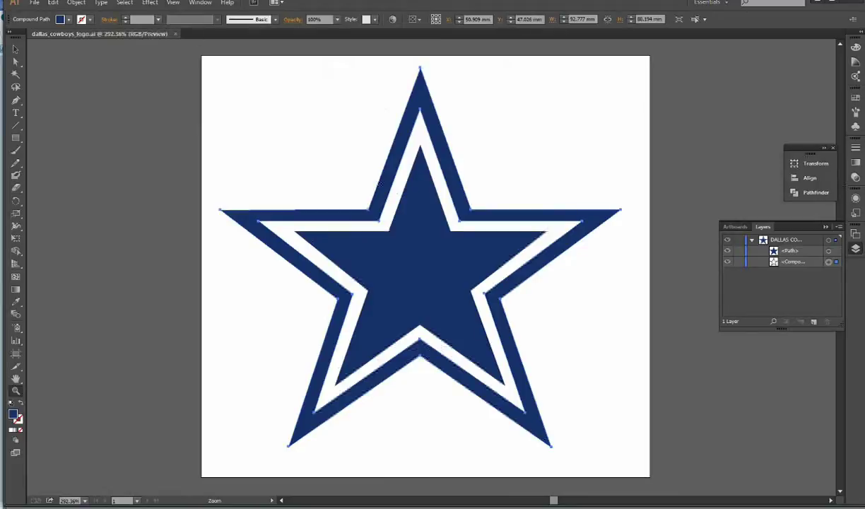
- Save the logo under the new name dallas_cowboys_logo-3d.ai in the NFL folder, with Adobe Illustrator as file type
{"action": "left_click", "coordinate": [34, 2]}
{"action": "left_click", "coordinate": [58, 98]}
{"action": "left_click", "coordinate": [429, 225]}
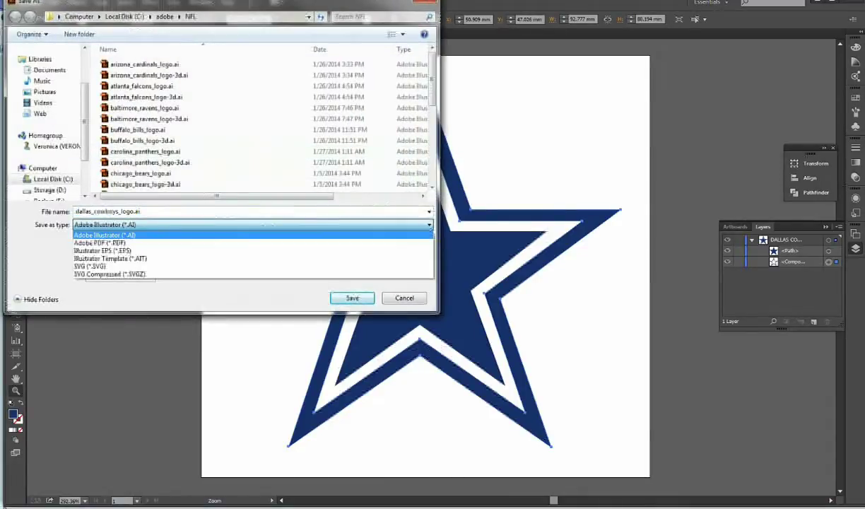
{"action": "left_click", "coordinate": [430, 227]}
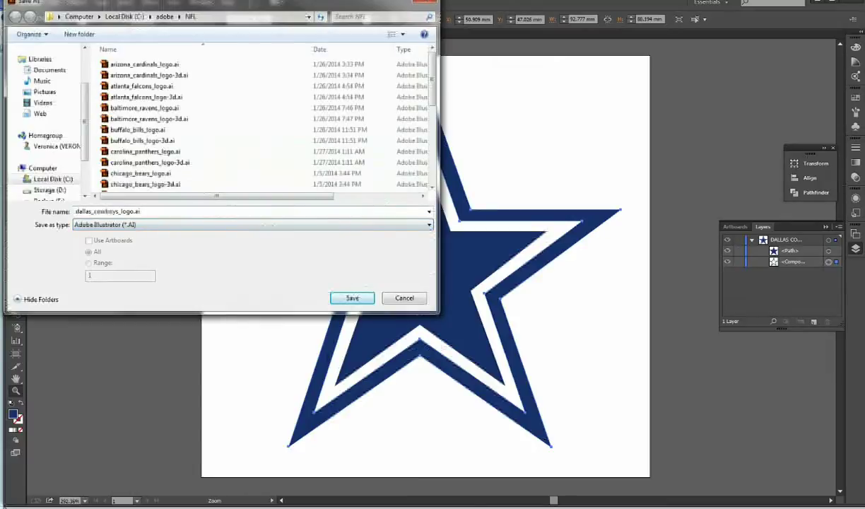
{"action": "left_click", "coordinate": [134, 212]}
{"action": "left_click", "coordinate": [134, 212]}
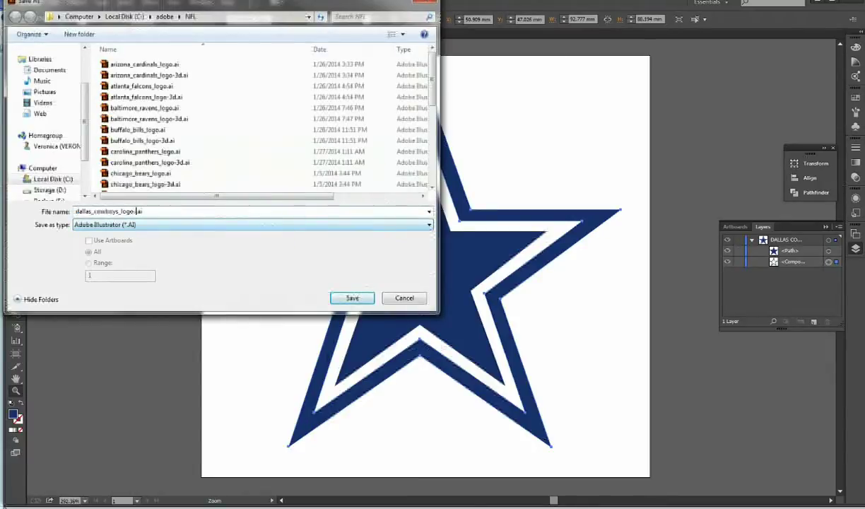
{"action": "type", "text": "-3d"}
{"action": "key", "text": "Return"}
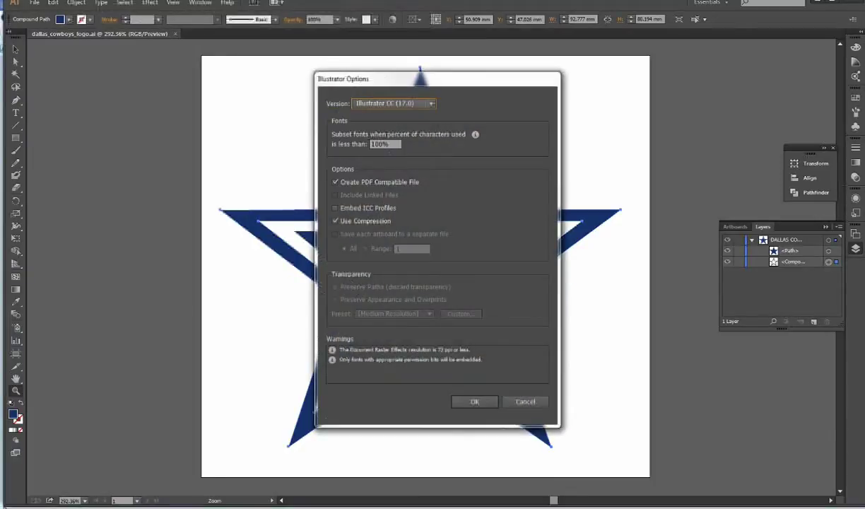
- Set the version of the 3D logo file to Illustrator 8 and complete the save, accepting the legacy format
{"action": "left_click", "coordinate": [395, 103]}
{"action": "left_click", "coordinate": [380, 231]}
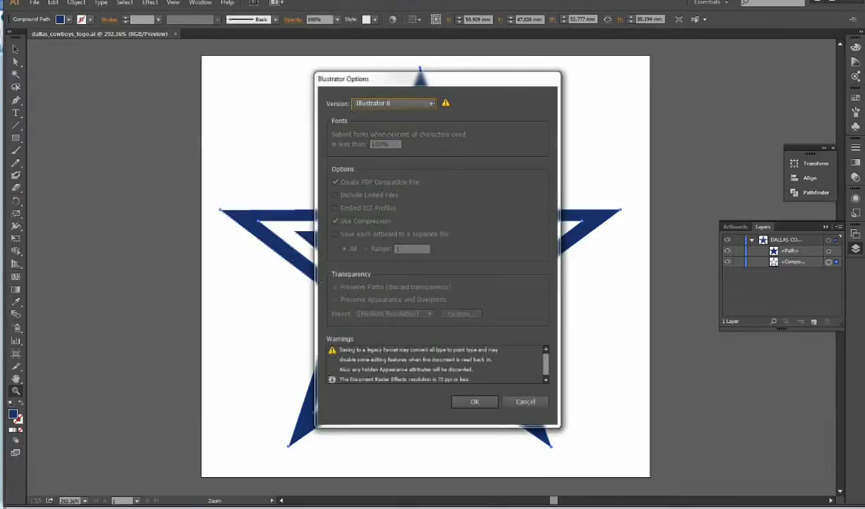
{"action": "left_click", "coordinate": [394, 103]}
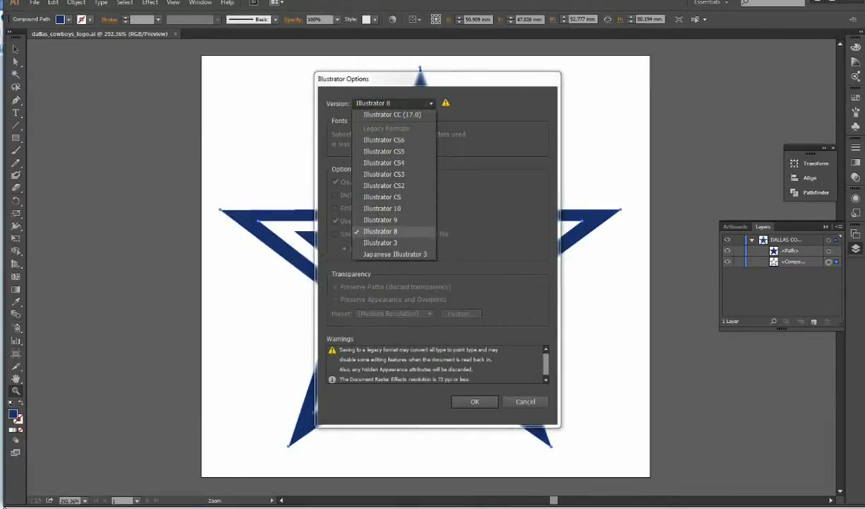
{"action": "left_click", "coordinate": [381, 231]}
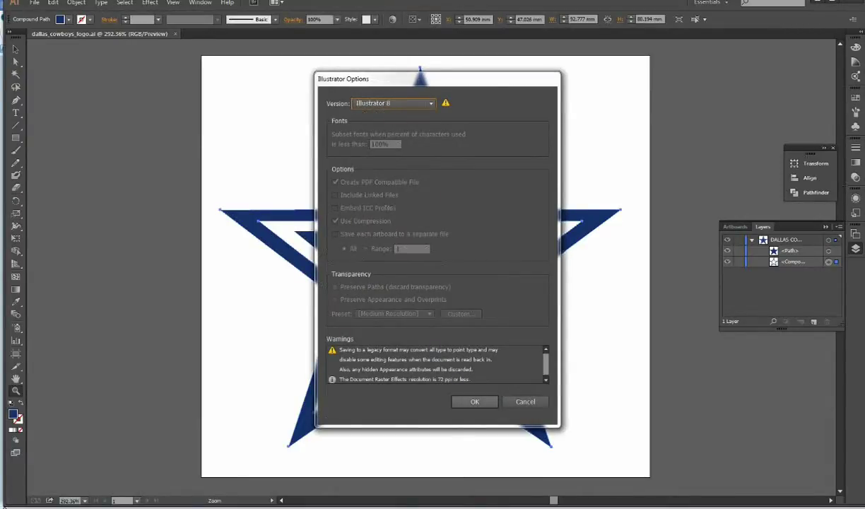
{"action": "left_click", "coordinate": [475, 402]}
{"action": "key", "text": "Return"}
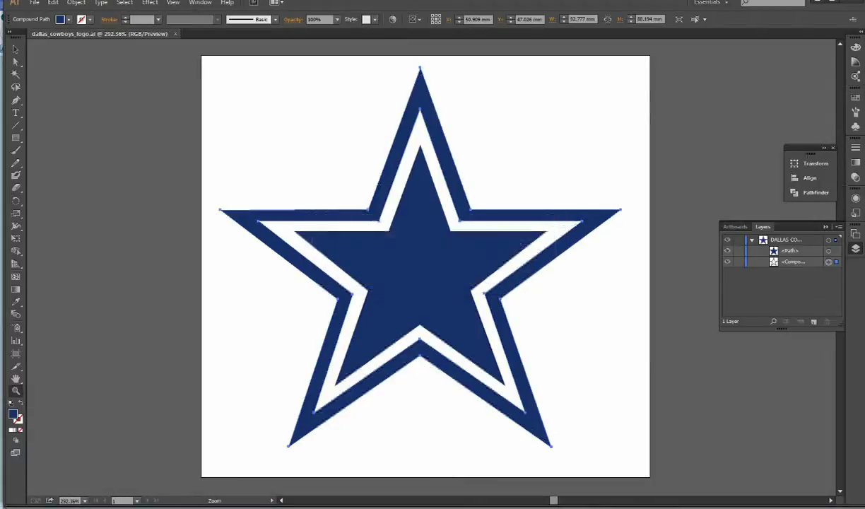
- Export the logo to the NFL folder as dallas_cowboys_logo.png at Screen (72 ppi) resolution with a transparent background
{"action": "left_click", "coordinate": [34, 2]}
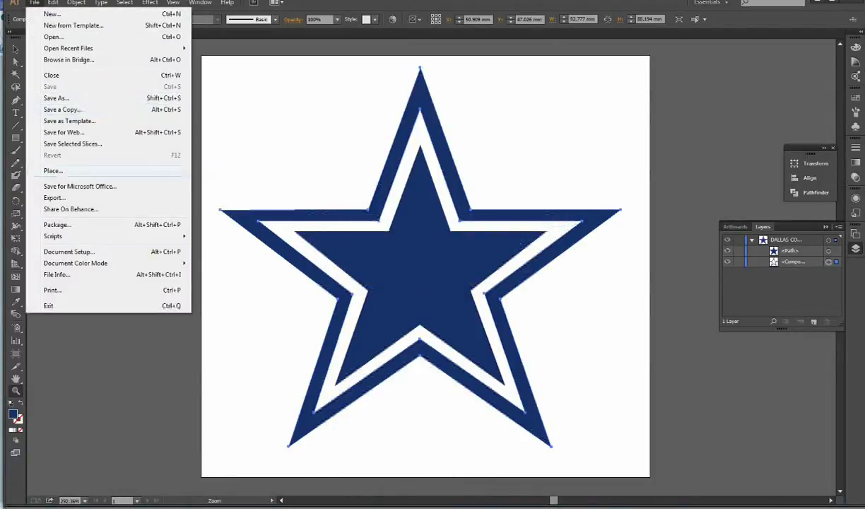
{"action": "left_click", "coordinate": [55, 197]}
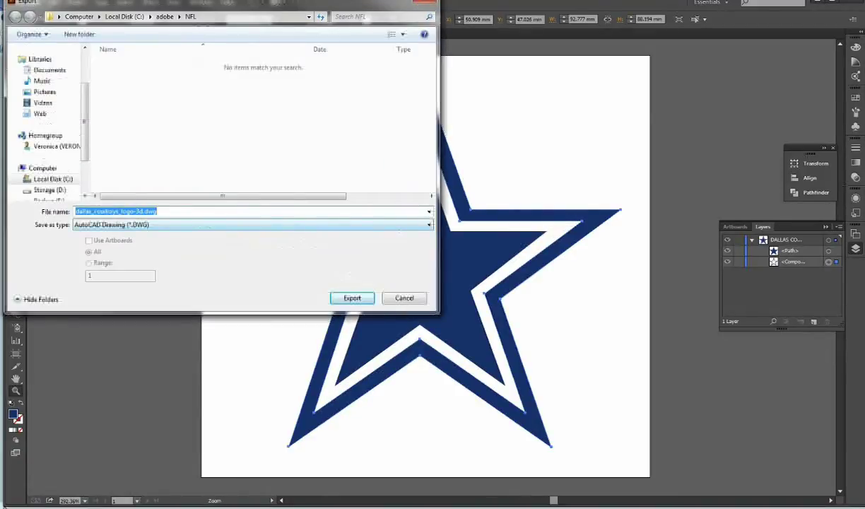
{"action": "left_click", "coordinate": [396, 224]}
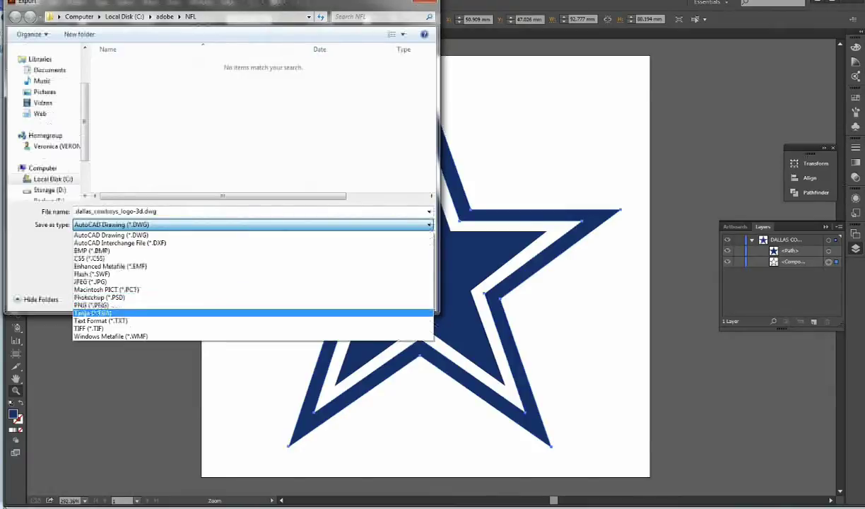
{"action": "left_click", "coordinate": [91, 305]}
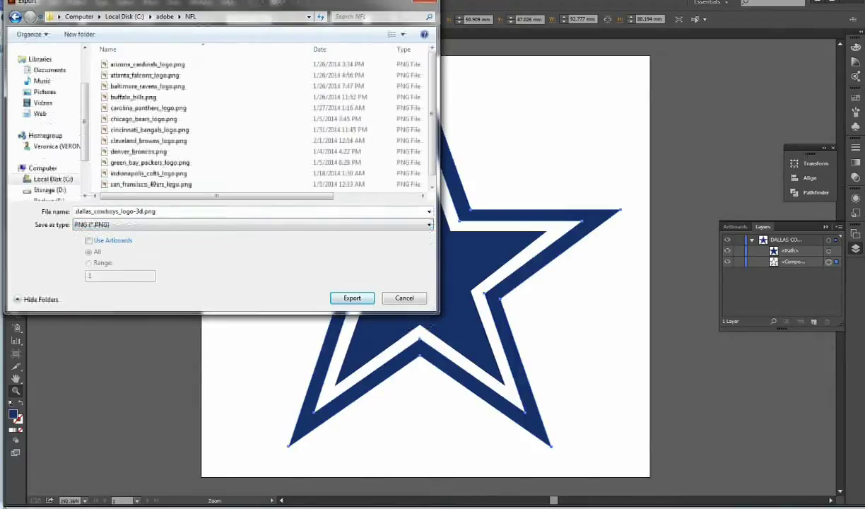
{"action": "left_click", "coordinate": [144, 211]}
{"action": "left_click", "coordinate": [144, 211]}
{"action": "key", "text": "BackSpace"}
{"action": "key", "text": "BackSpace"}
{"action": "key", "text": "BackSpace"}
{"action": "left_click", "coordinate": [352, 297]}
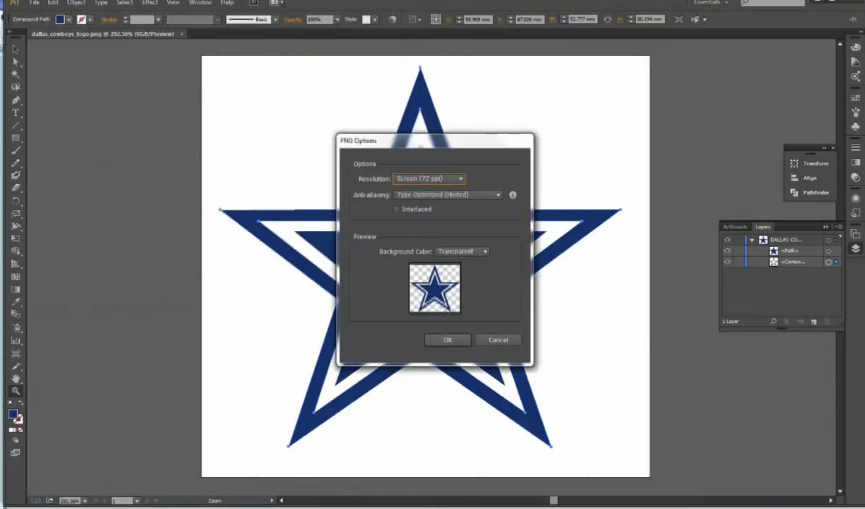
{"action": "left_click", "coordinate": [447, 339]}
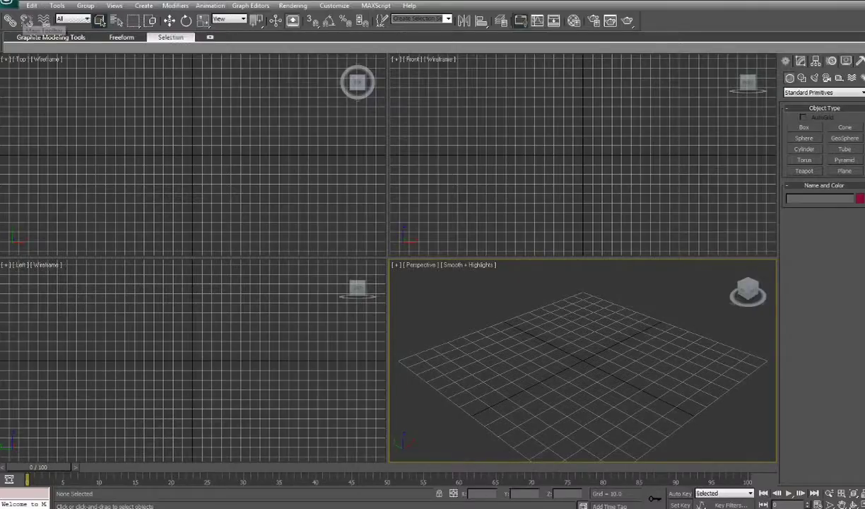
- In 3ds Max, start a file import and browse to the NFL folder inside the adobe folder on Local Disk (C:)
{"action": "left_click", "coordinate": [7, 5]}
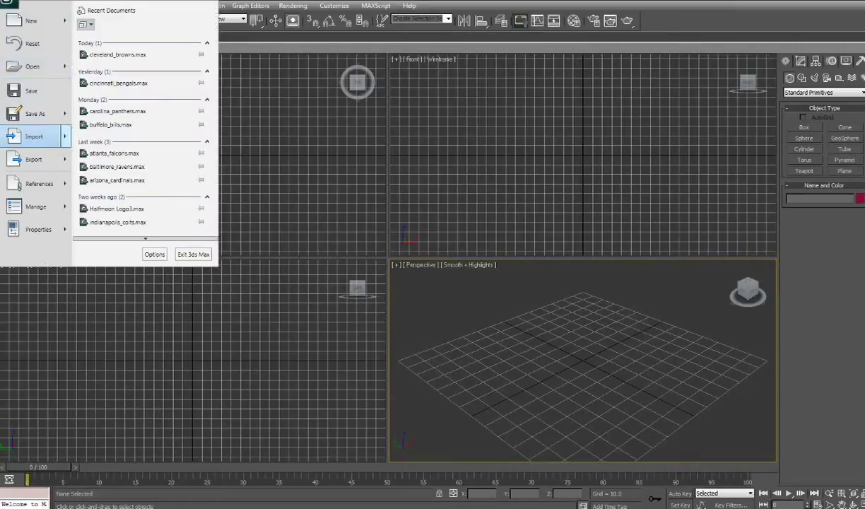
{"action": "mouse_move", "coordinate": [34, 137]}
{"action": "left_click", "coordinate": [113, 40]}
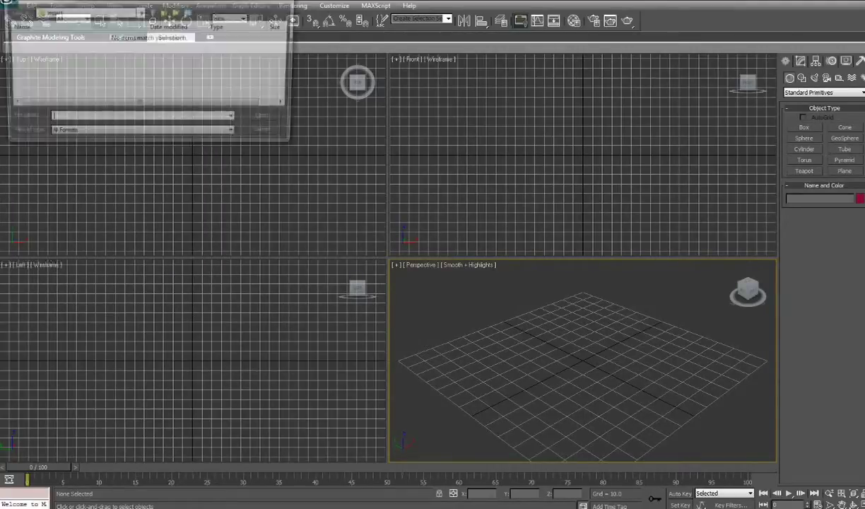
{"action": "left_click", "coordinate": [85, 12]}
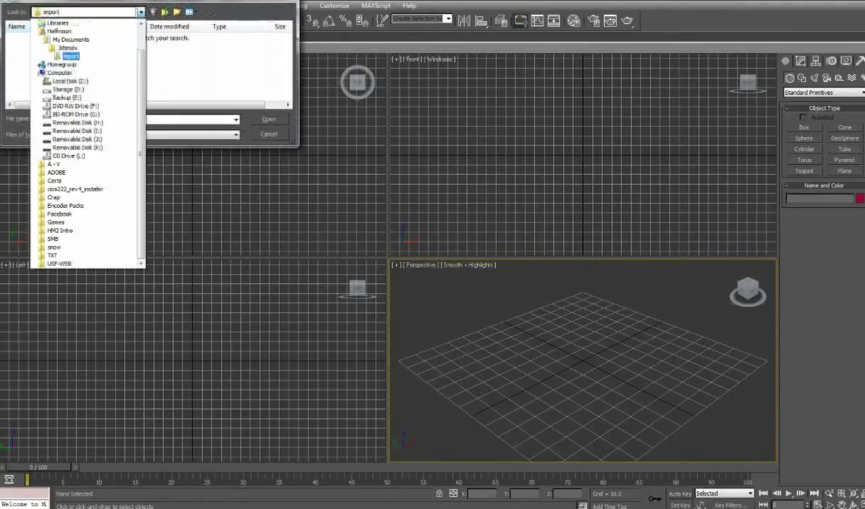
{"action": "left_click", "coordinate": [66, 85]}
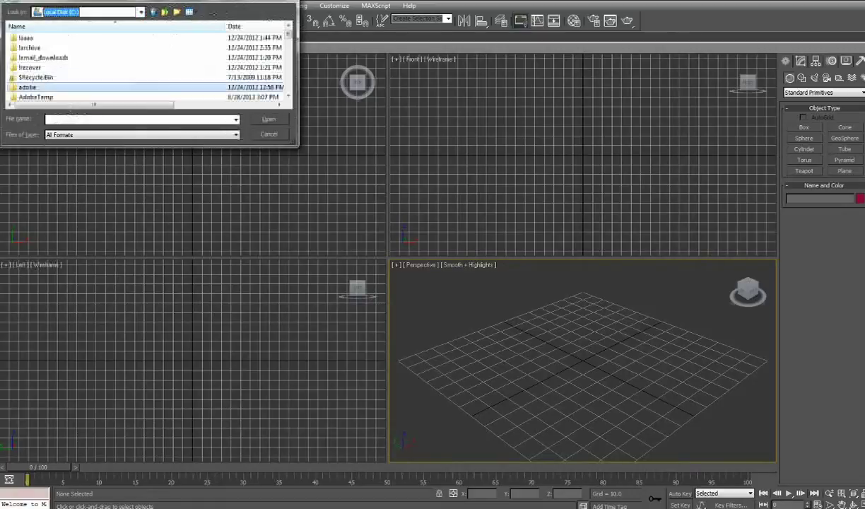
{"action": "double_click", "coordinate": [28, 87]}
{"action": "scroll", "coordinate": [43, 86], "scroll_direction": "down", "scroll_amount": 3}
{"action": "scroll", "coordinate": [141, 67], "scroll_direction": "down", "scroll_amount": 12}
{"action": "scroll", "coordinate": [42, 82], "scroll_direction": "down", "scroll_amount": 2}
{"action": "double_click", "coordinate": [27, 57]}
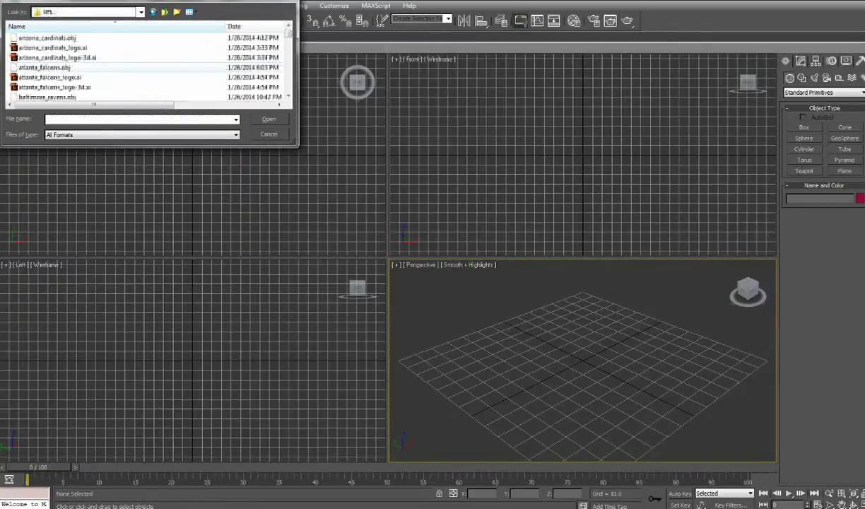
- Import dallas_cowboys_logo-3d.ai, merging it with the current scene and bringing in the shapes as multiple objects
{"action": "left_click", "coordinate": [43, 67]}
{"action": "scroll", "coordinate": [141, 68], "scroll_direction": "down", "scroll_amount": 5}
{"action": "scroll", "coordinate": [141, 67], "scroll_direction": "down", "scroll_amount": 2}
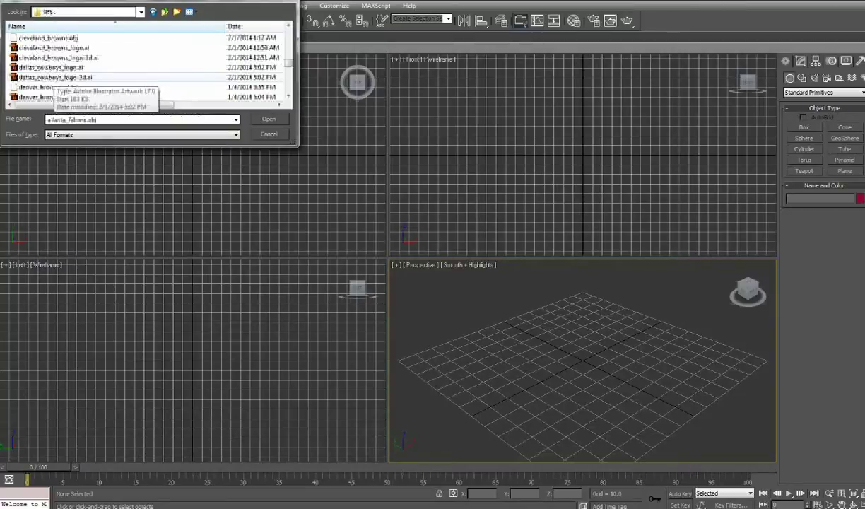
{"action": "left_click", "coordinate": [49, 77]}
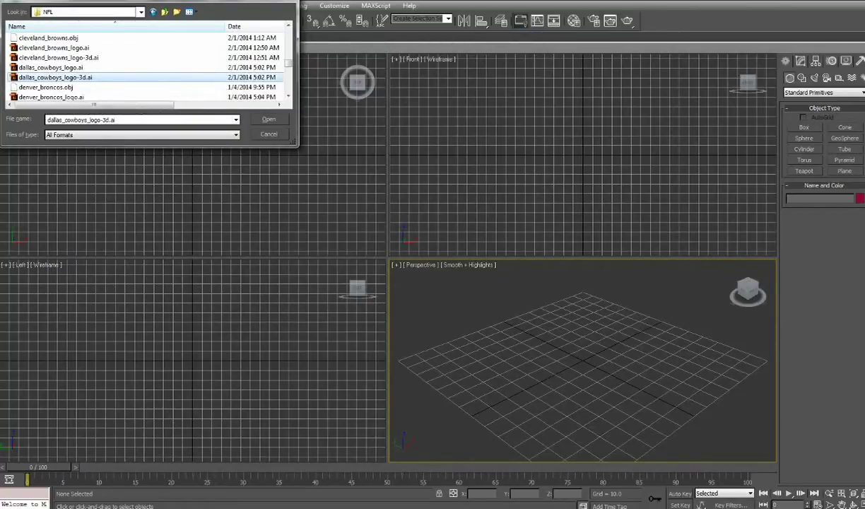
{"action": "key", "text": "Return"}
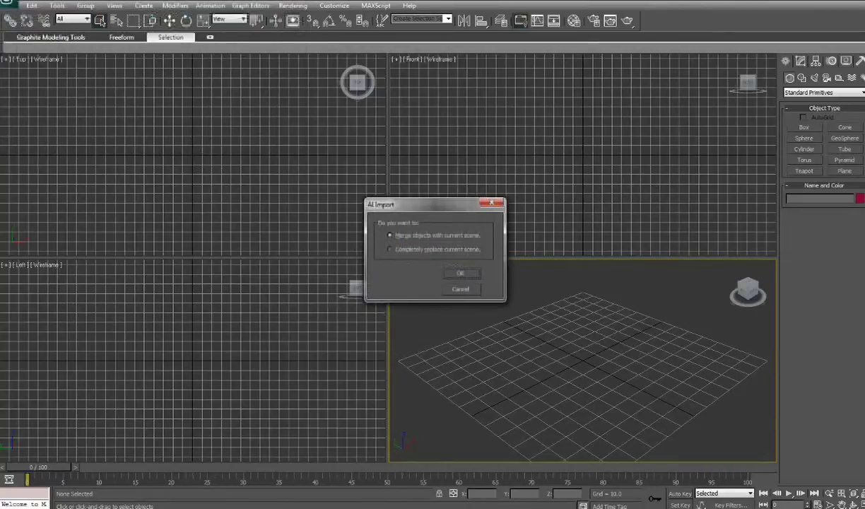
{"action": "key", "text": "Return"}
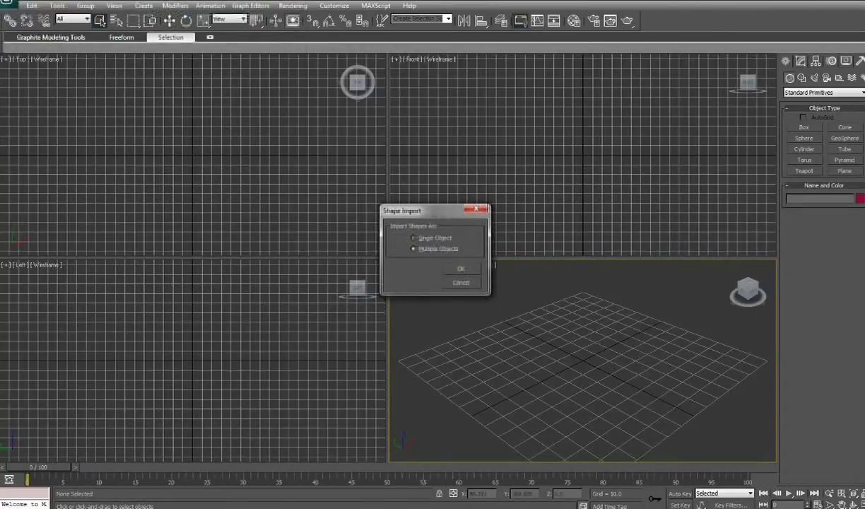
{"action": "key", "text": "Return"}
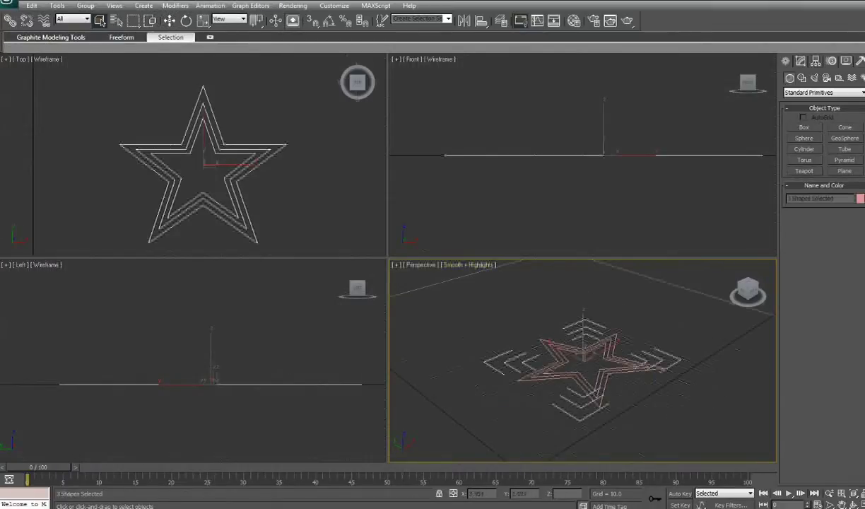
- Clear the current selection and select Shape1, Shape2 and Shape3 by name from the scene
{"action": "left_click", "coordinate": [582, 202]}
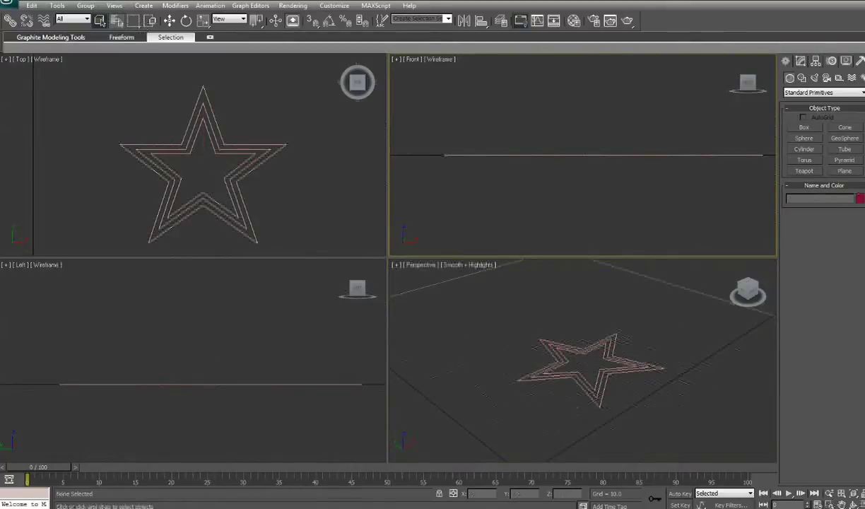
{"action": "left_click", "coordinate": [99, 20]}
{"action": "left_click", "coordinate": [106, 133]}
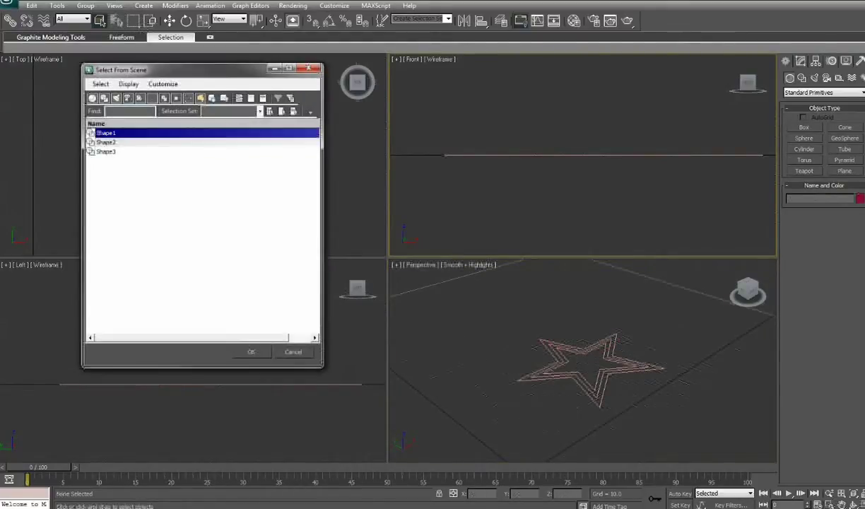
{"action": "left_click", "coordinate": [106, 151], "text": "shift"}
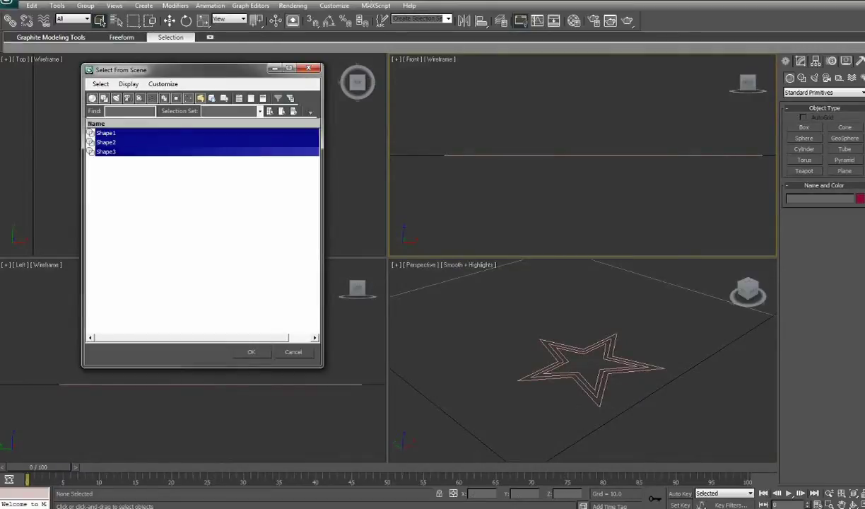
{"action": "left_click", "coordinate": [251, 351]}
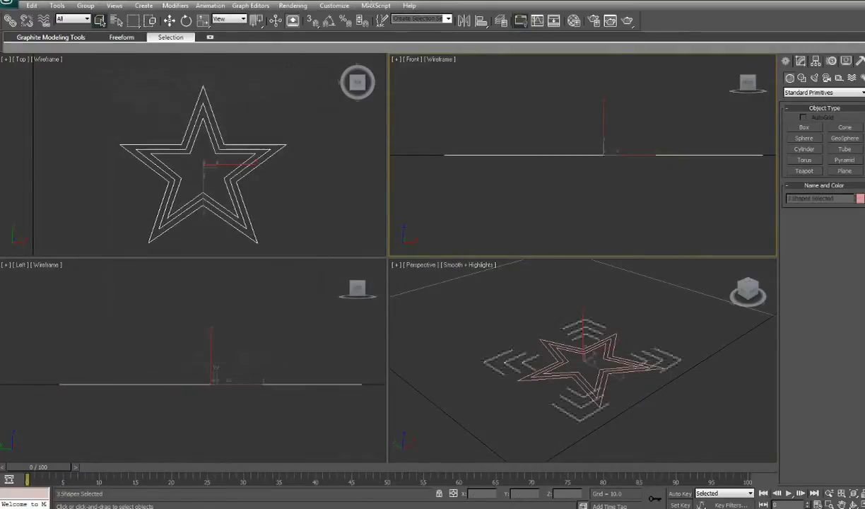
- Rotate the three selected star shapes 90 degrees so they stand upright and face the Front view
{"action": "left_click", "coordinate": [186, 20]}
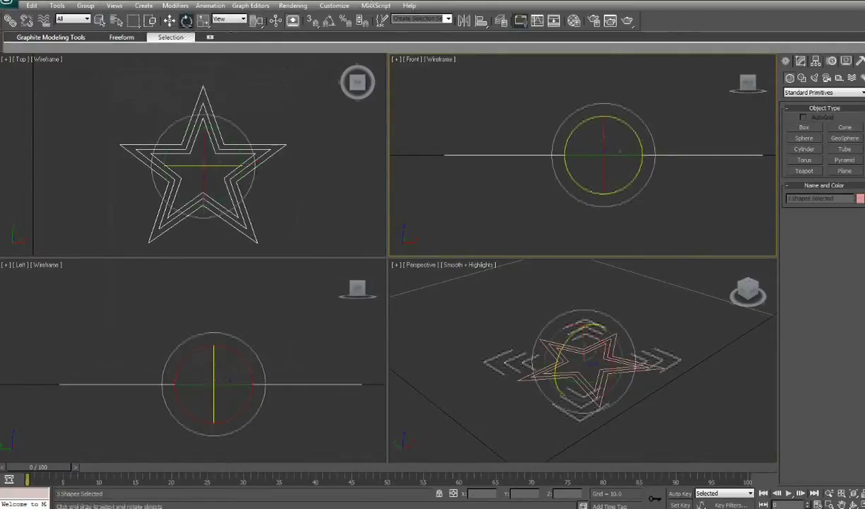
{"action": "type", "text": "90"}
{"action": "key", "text": "Return"}
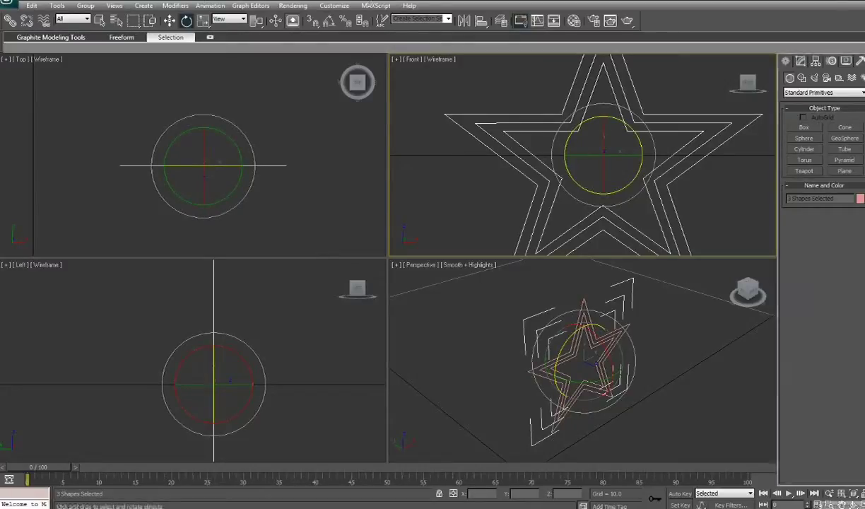
{"action": "key", "text": "ctrl+shift+z"}
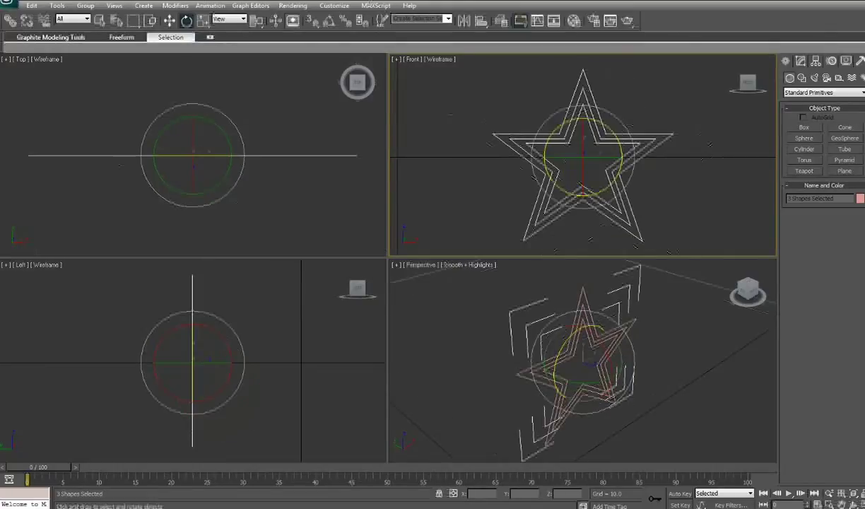
{"action": "key", "text": "r"}
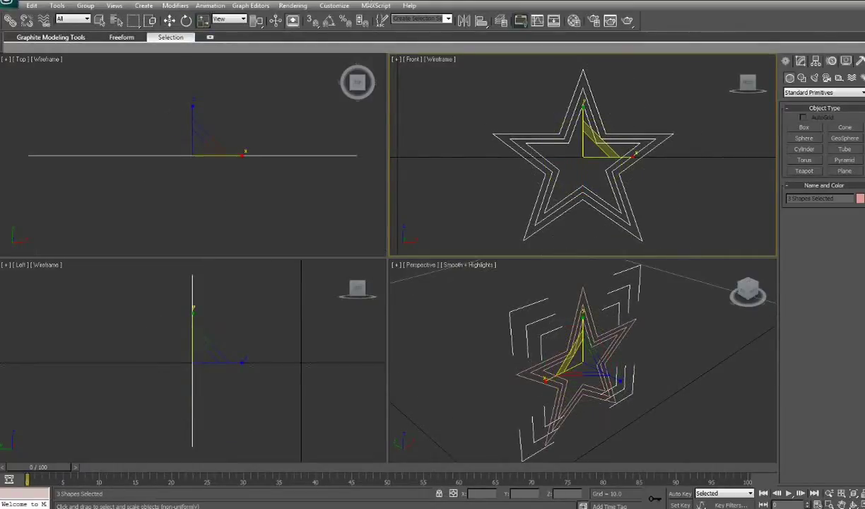
{"action": "left_click_drag", "start_coordinate": [600, 142], "coordinate": [601, 44]}
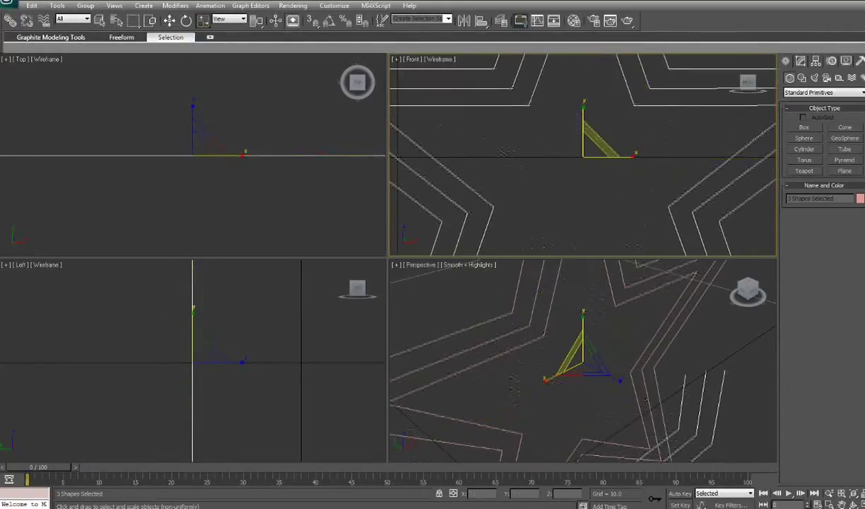
{"action": "left_click_drag", "start_coordinate": [569, 113], "coordinate": [611, 135]}
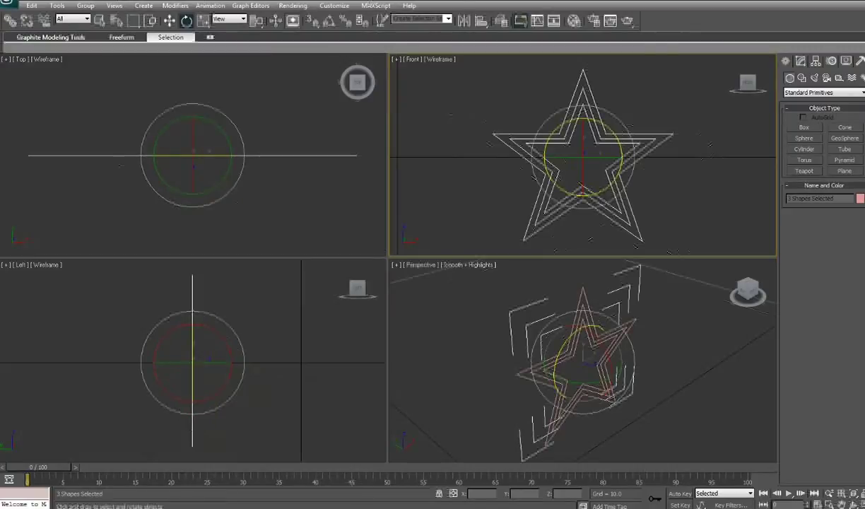
- Scale up the three star shapes together in the Front view until they are roughly the size of the home grid
{"action": "key", "text": "r"}
{"action": "left_click_drag", "start_coordinate": [602, 143], "coordinate": [604, 32]}
{"action": "left_click_drag", "start_coordinate": [595, 118], "coordinate": [636, 140]}
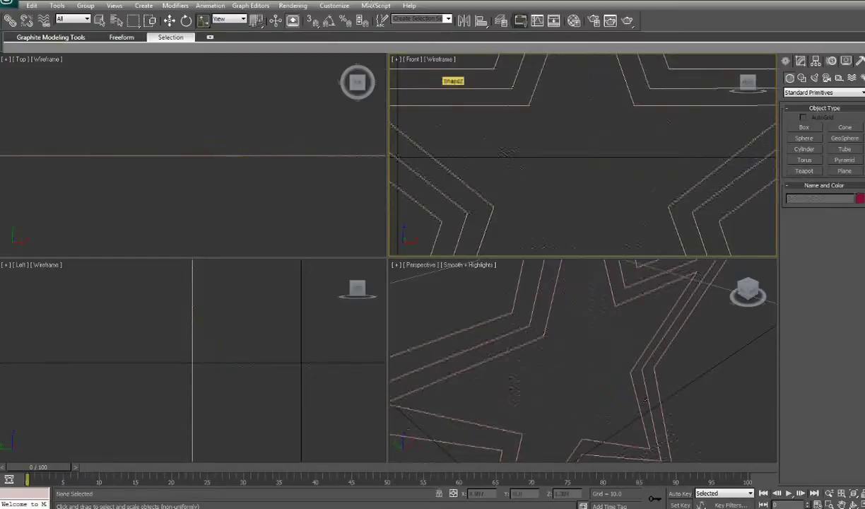
{"action": "key", "text": "ctrl+z"}
{"action": "left_click_drag", "start_coordinate": [601, 141], "coordinate": [604, 51]}
{"action": "key", "text": "ctrl+y"}
{"action": "key", "text": "ctrl+z"}
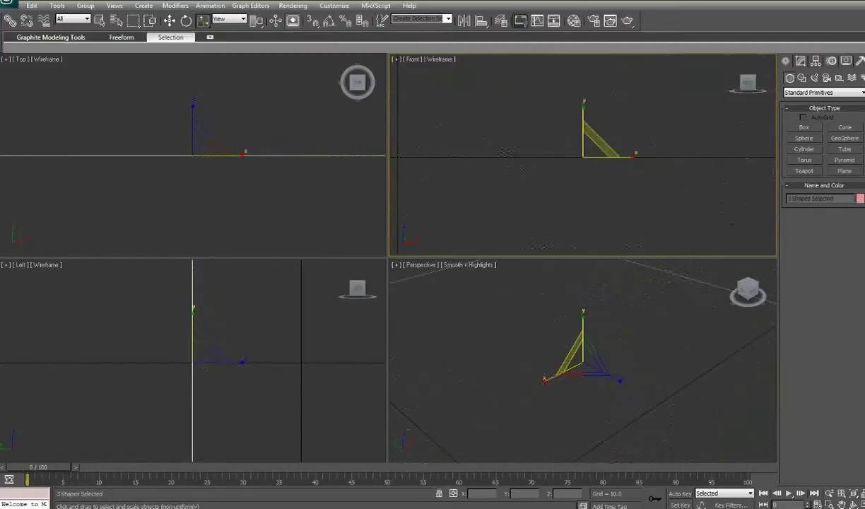
{"action": "key", "text": "ctrl+y"}
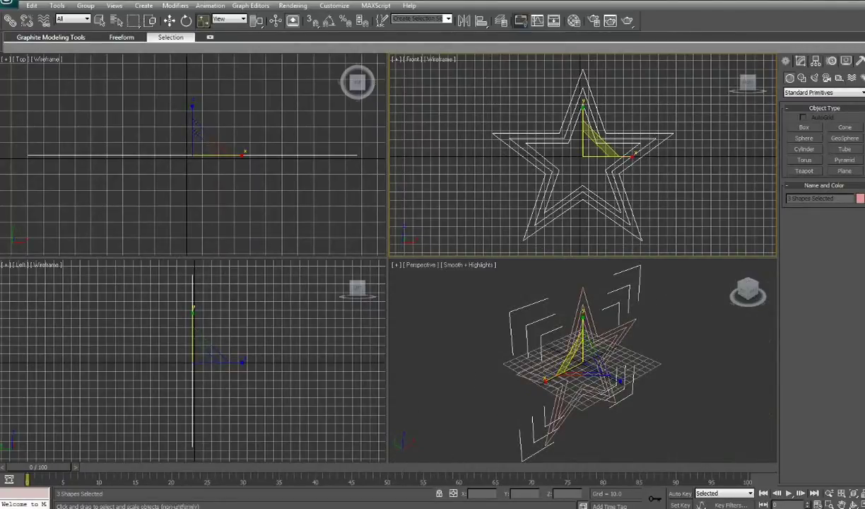
{"action": "key", "text": "ctrl+y"}
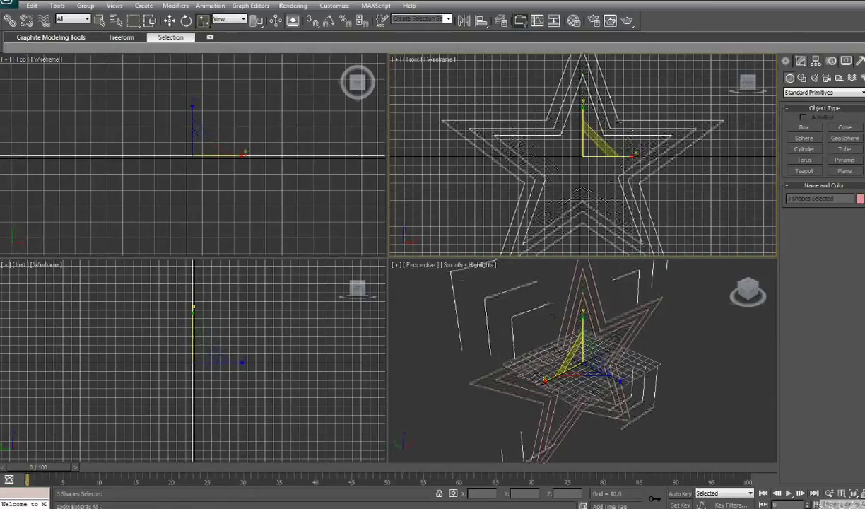
{"action": "key", "text": "ctrl+z"}
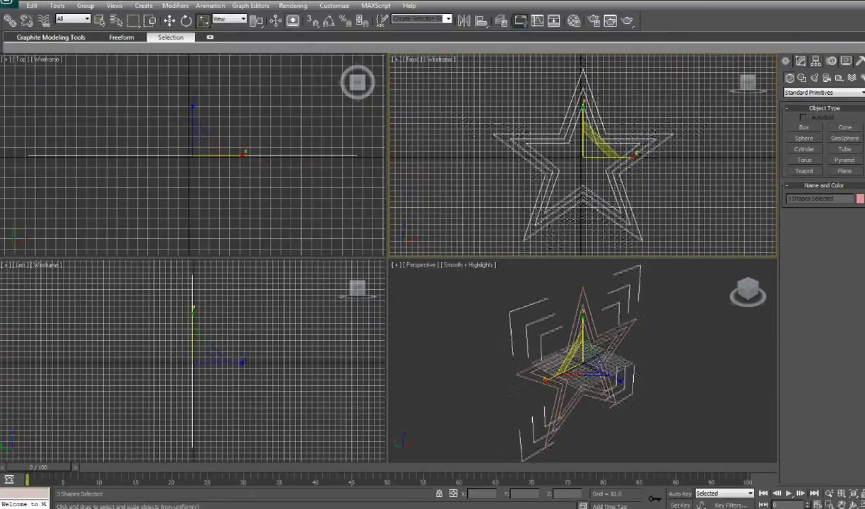
- Move the three star shapes onto the grid's vertical centre line and scale them down slightly and uniformly
{"action": "key", "text": "w"}
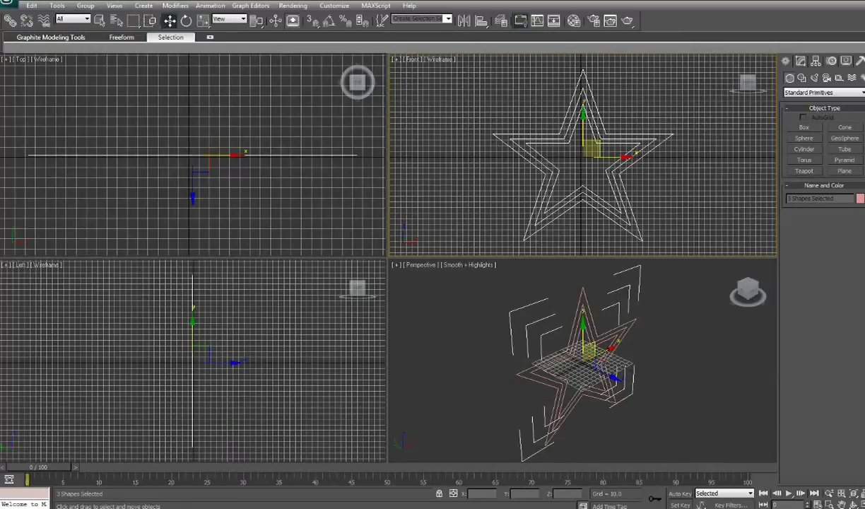
{"action": "left_click_drag", "start_coordinate": [592, 149], "coordinate": [590, 148]}
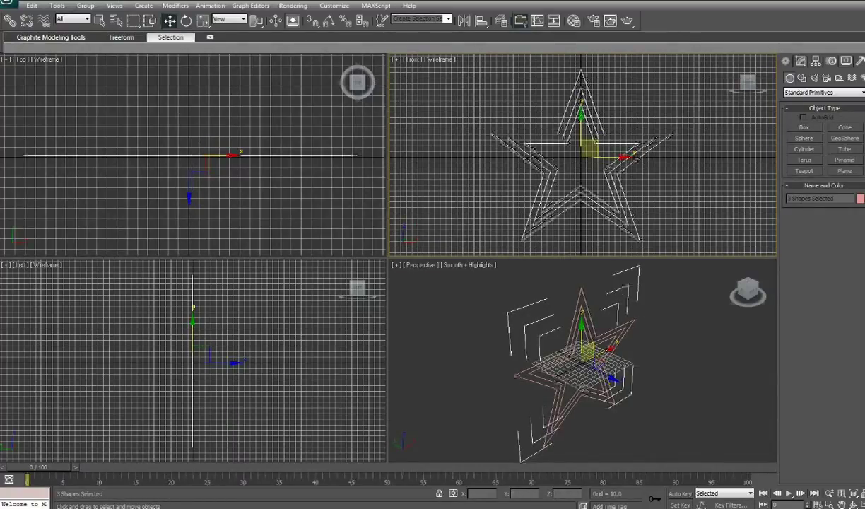
{"action": "key", "text": "r"}
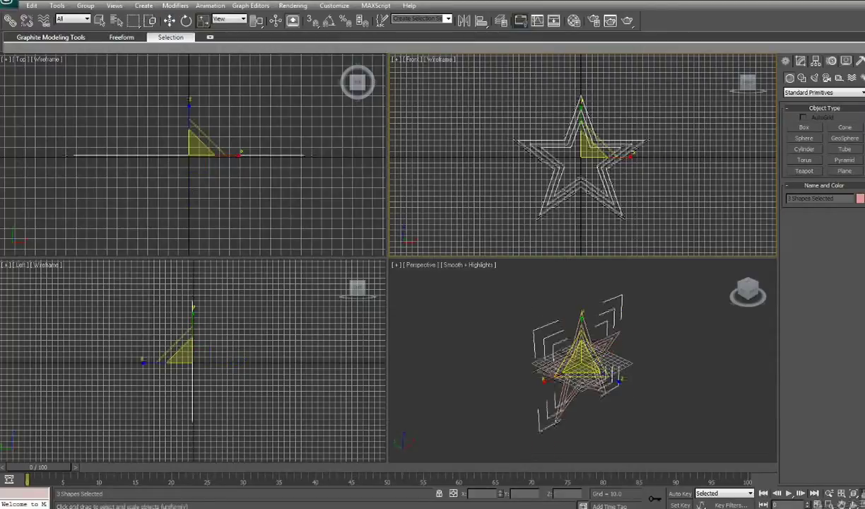
{"action": "key", "text": "ctrl+z"}
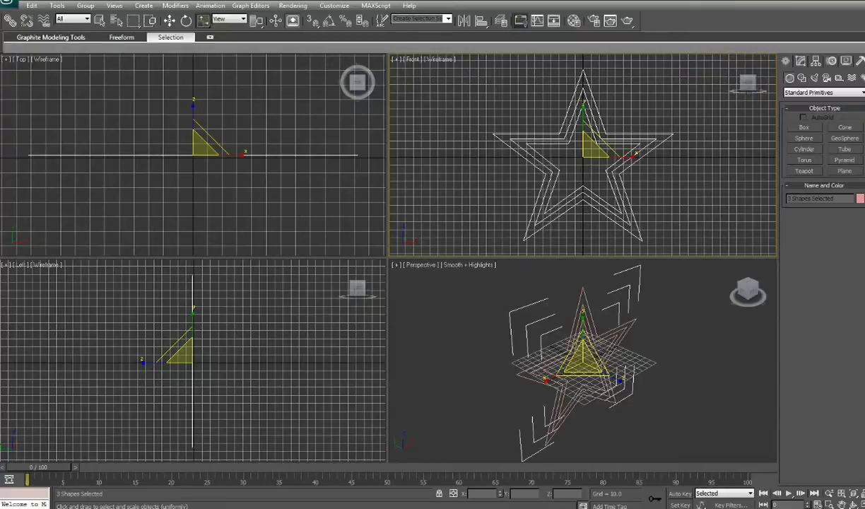
- Select only Shape1 by name and apply a Bevel modifier to it
{"action": "left_click", "coordinate": [117, 20]}
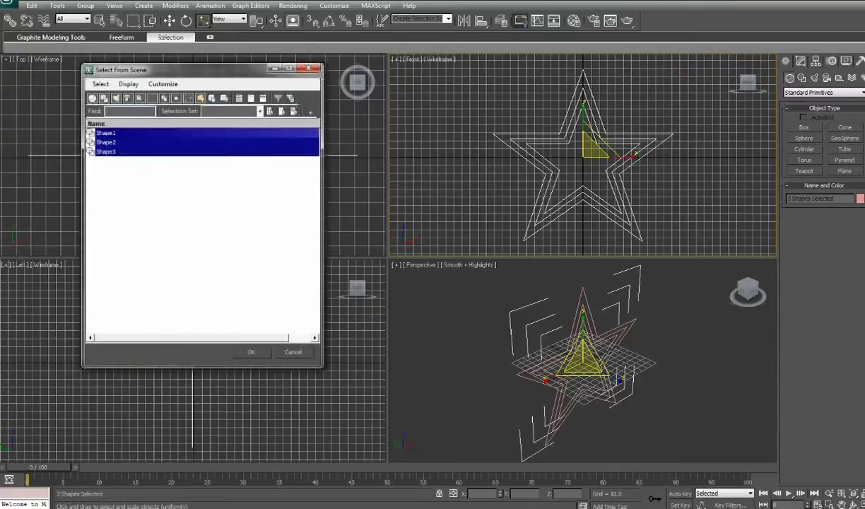
{"action": "left_click", "coordinate": [107, 151]}
{"action": "left_click", "coordinate": [107, 133]}
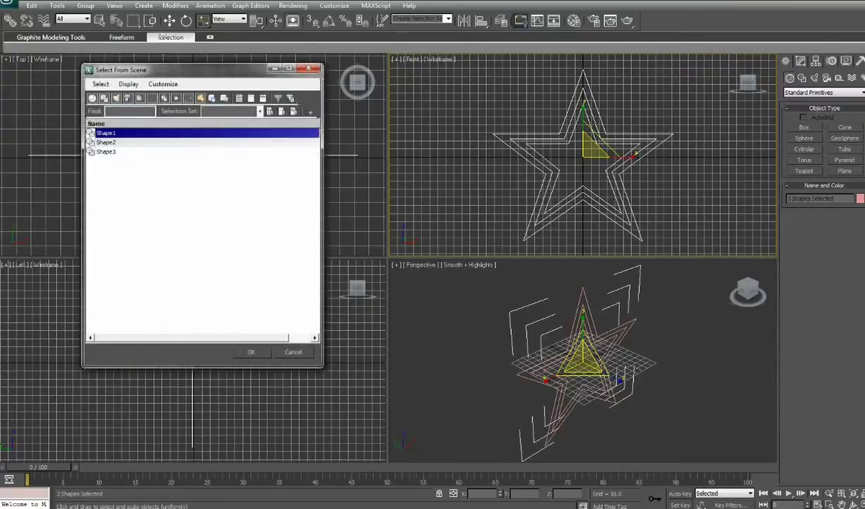
{"action": "left_click", "coordinate": [251, 352]}
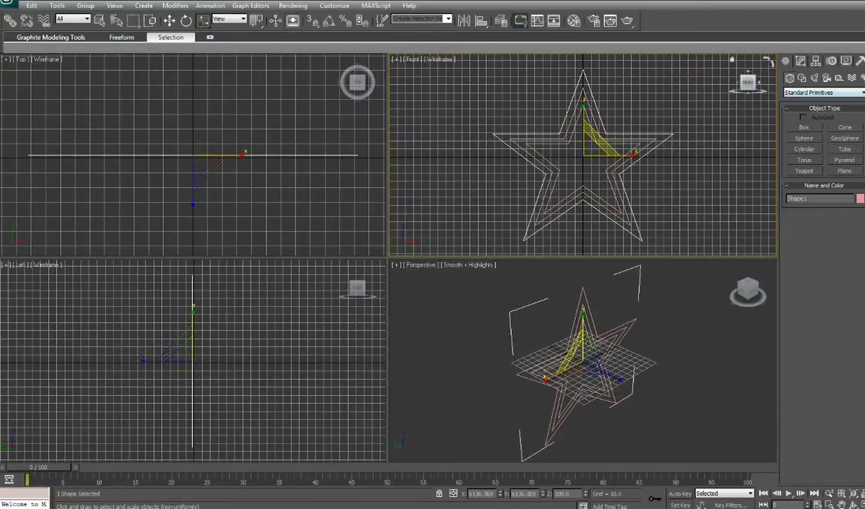
{"action": "left_click", "coordinate": [801, 60]}
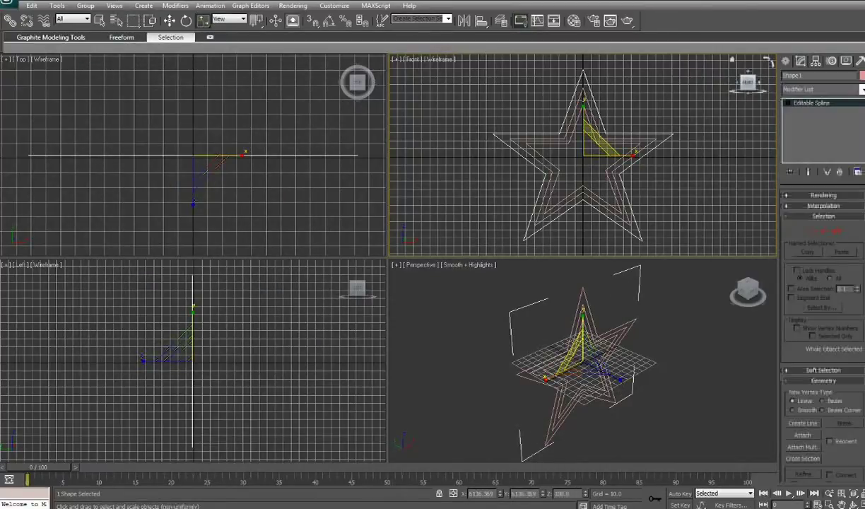
{"action": "left_click", "coordinate": [820, 89]}
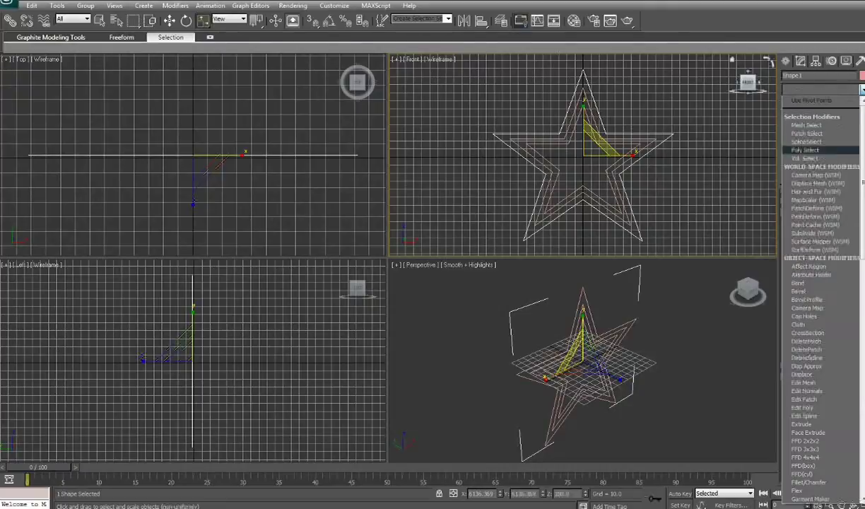
{"action": "left_click", "coordinate": [799, 292]}
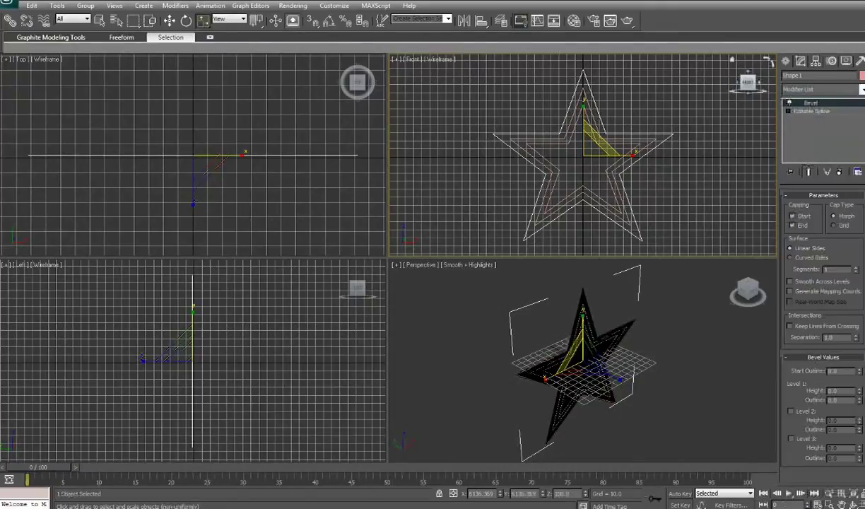
- Set the Level 1 bevel height of Shape1 to 19
{"action": "double_click", "coordinate": [835, 391]}
{"action": "type", "text": "20"}
{"action": "type", "text": "18"}
{"action": "key", "text": "Return"}
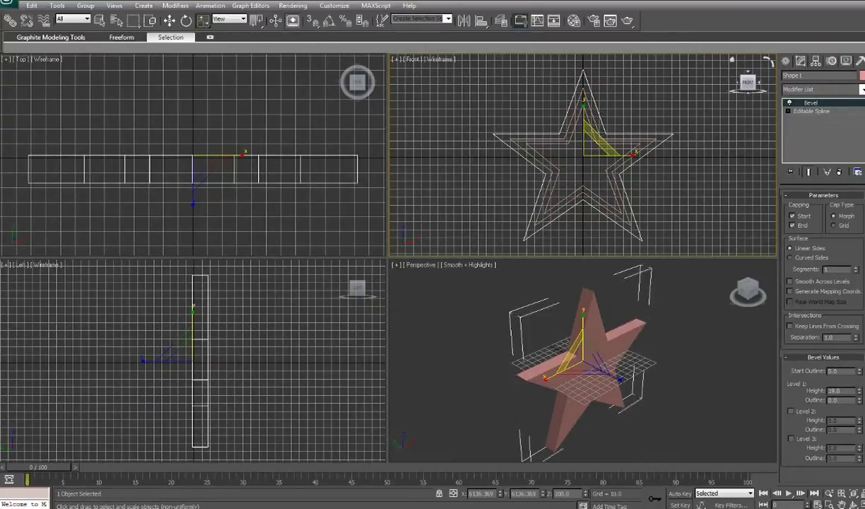
{"action": "left_click", "coordinate": [862, 493]}
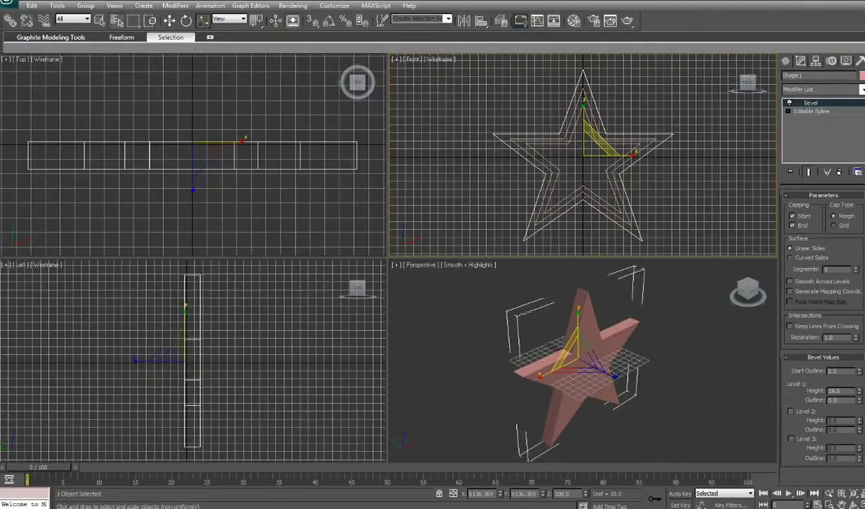
- Select Shape2 by name and apply a Bevel modifier to it
{"action": "left_click", "coordinate": [115, 20]}
{"action": "left_click", "coordinate": [106, 142]}
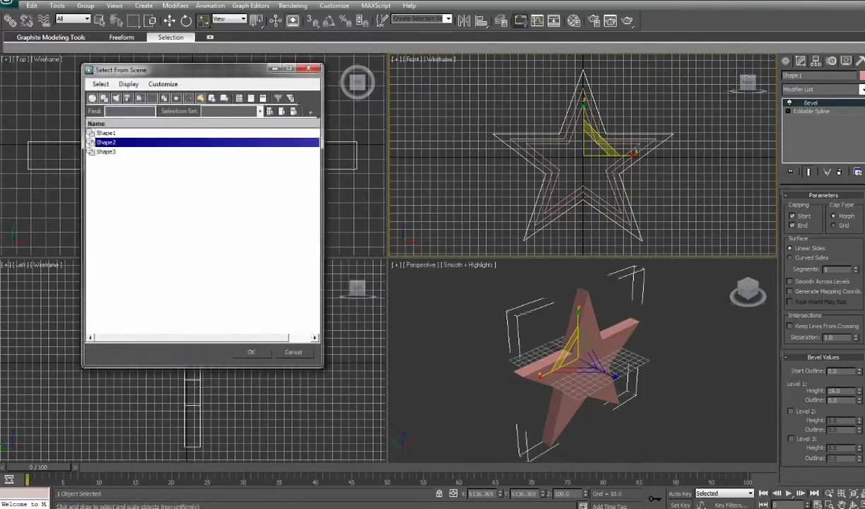
{"action": "left_click", "coordinate": [251, 352]}
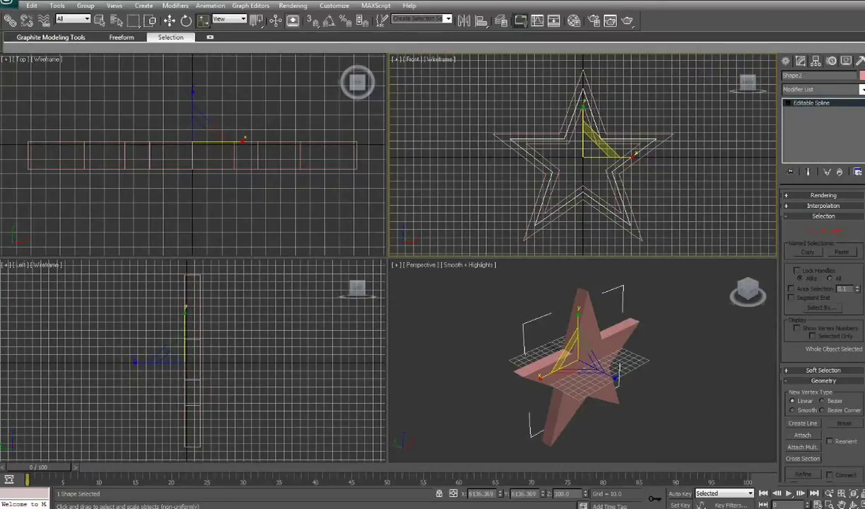
{"action": "left_click", "coordinate": [862, 89]}
{"action": "left_click", "coordinate": [800, 292]}
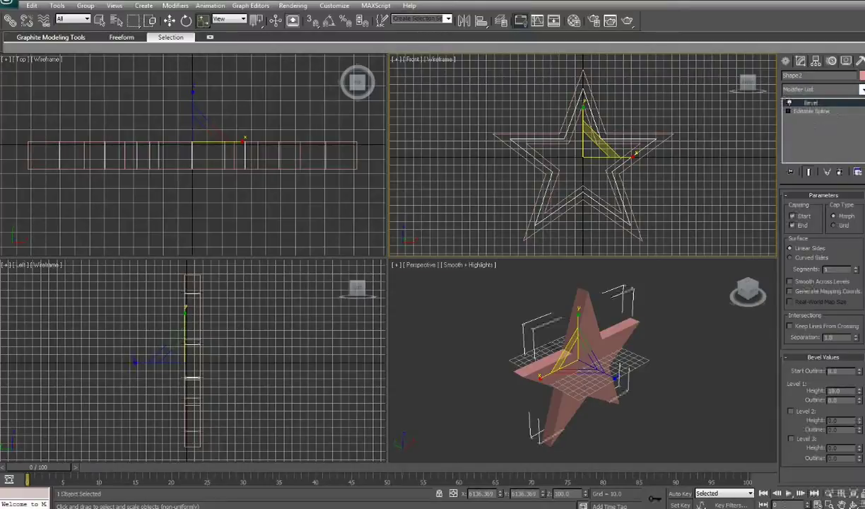
- Set the Level 1 bevel height of Shape2 to 19.5
{"action": "double_click", "coordinate": [835, 391]}
{"action": "type", "text": "5"}
{"action": "key", "text": "Return"}
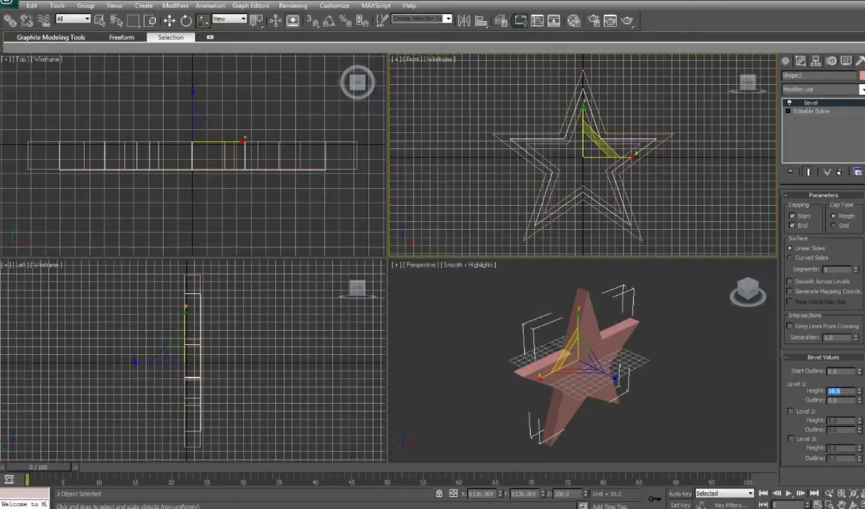
{"action": "left_click", "coordinate": [837, 391]}
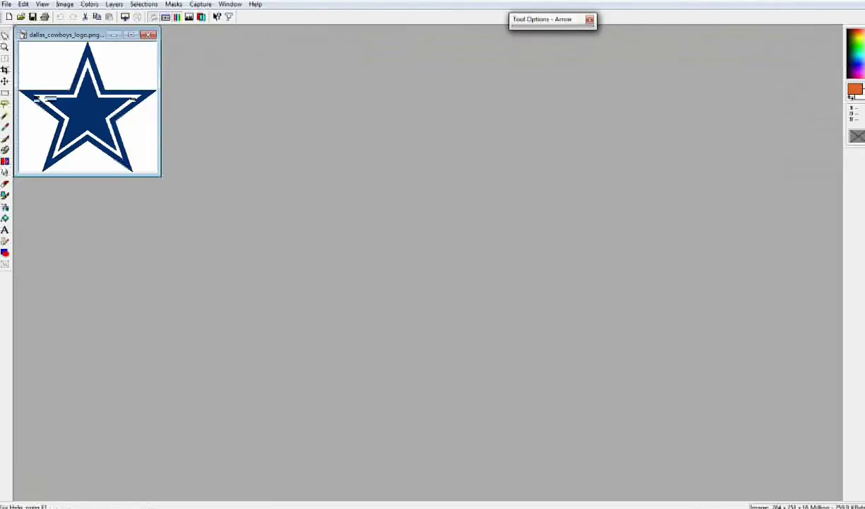
- Return to 3ds Max, select Shape1 by name and set its object color to dark blue
{"action": "left_click", "coordinate": [573, 507]}
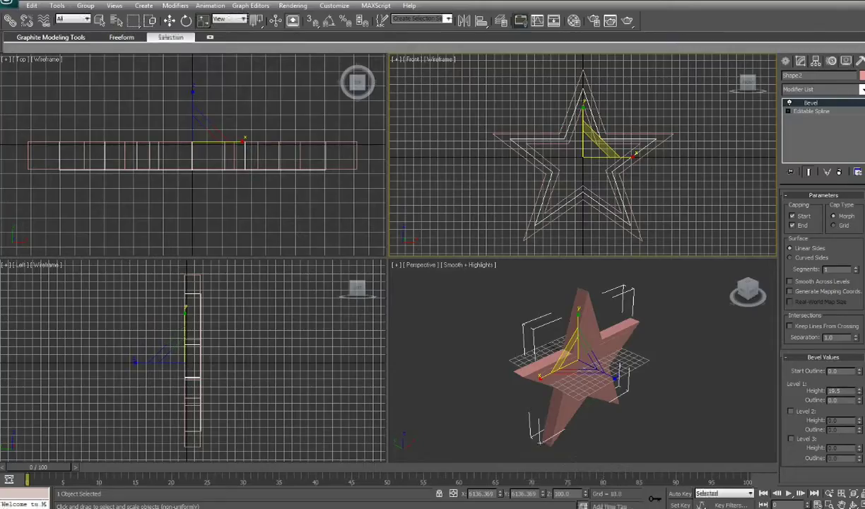
{"action": "left_click", "coordinate": [117, 21]}
{"action": "left_click", "coordinate": [106, 133]}
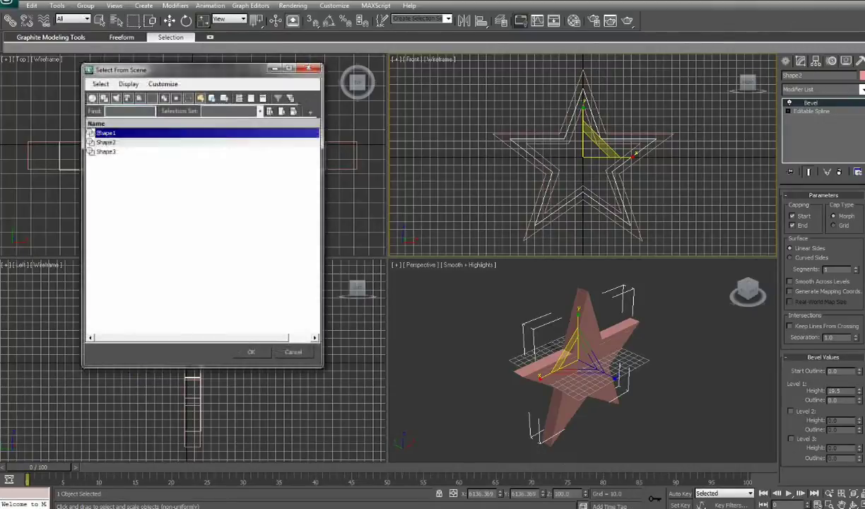
{"action": "left_click", "coordinate": [251, 352]}
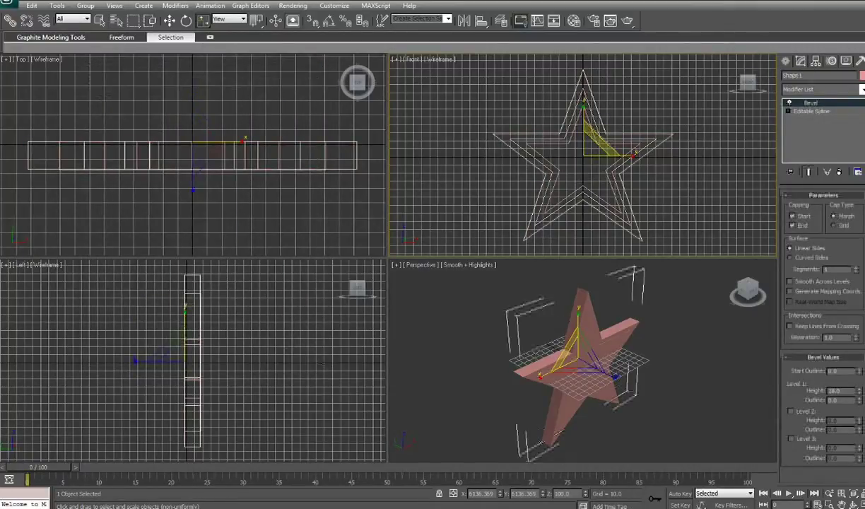
{"action": "left_click", "coordinate": [862, 76]}
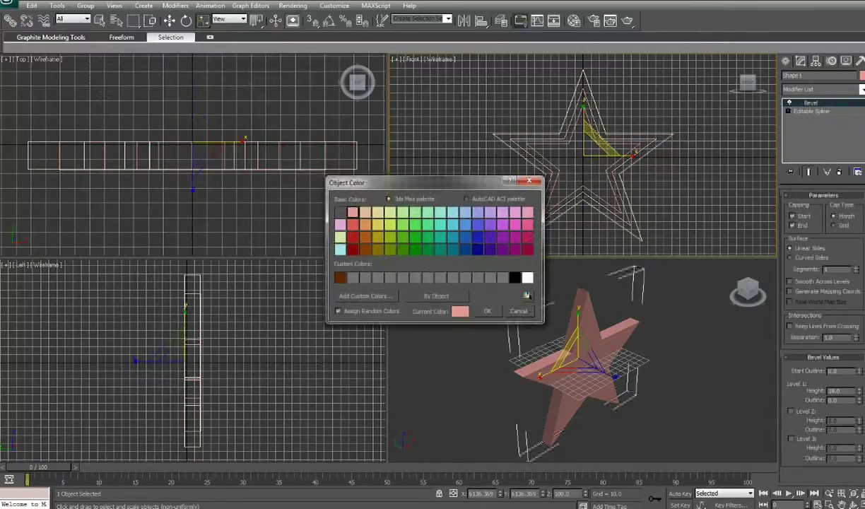
{"action": "left_click", "coordinate": [478, 250]}
{"action": "left_click", "coordinate": [488, 311]}
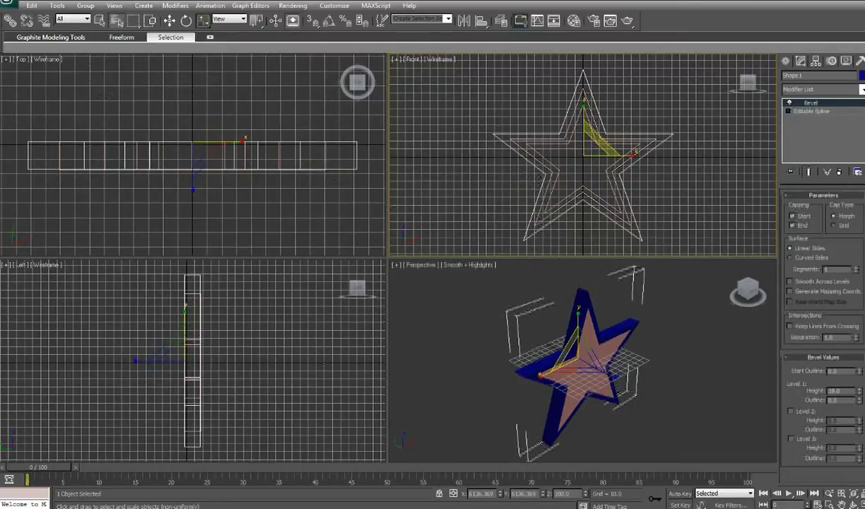
- Select Shape2 by name and set its object color to white
{"action": "left_click", "coordinate": [116, 20]}
{"action": "left_click", "coordinate": [105, 142]}
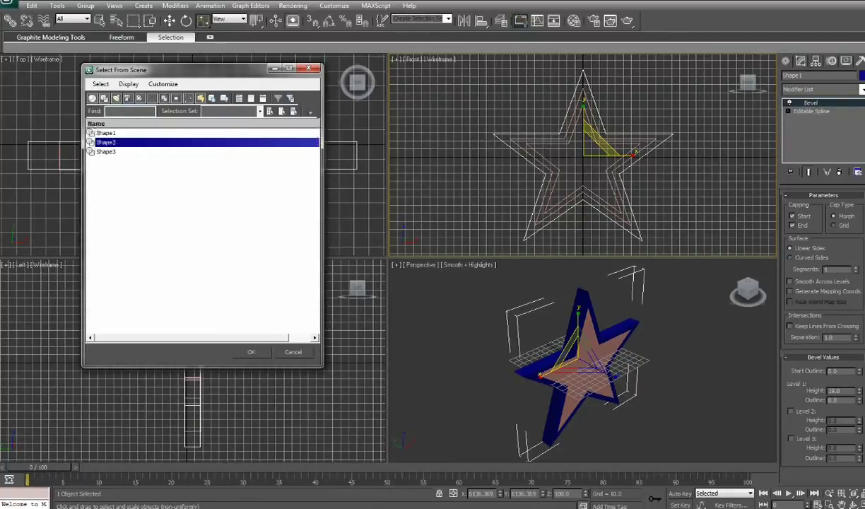
{"action": "left_click", "coordinate": [251, 351]}
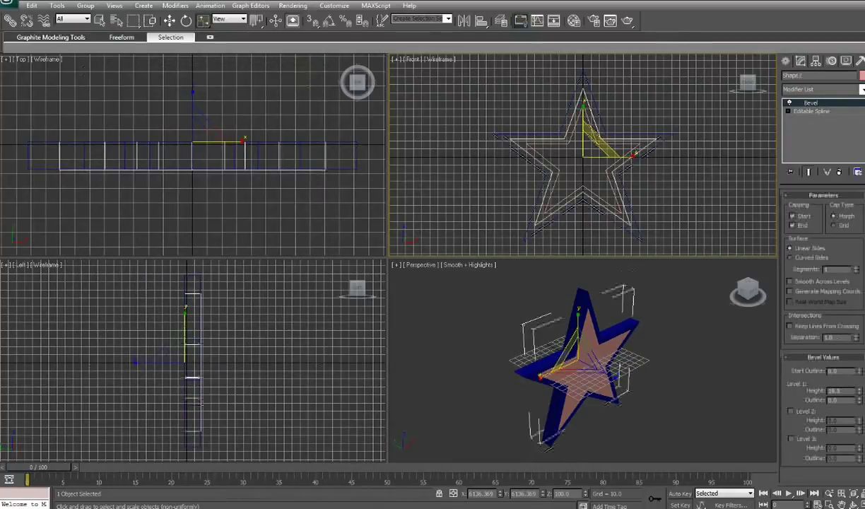
{"action": "left_click", "coordinate": [862, 75]}
{"action": "left_click", "coordinate": [528, 278]}
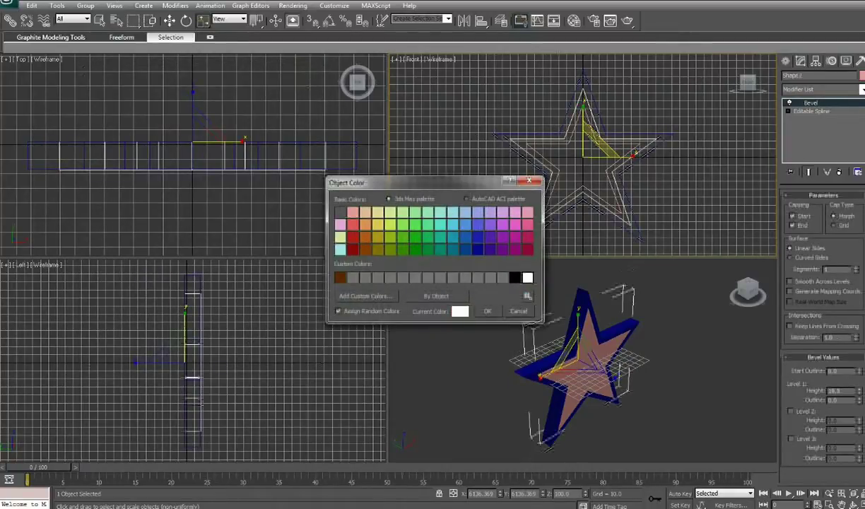
{"action": "left_click", "coordinate": [488, 311]}
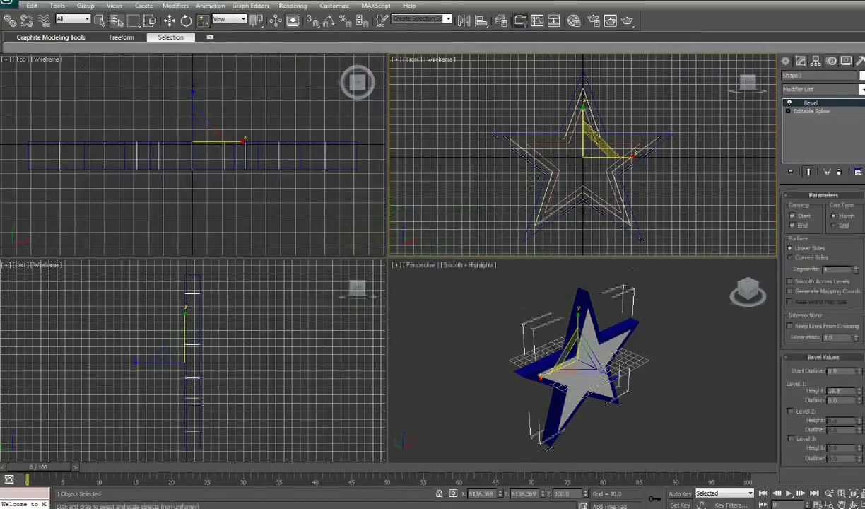
- Select Shape3 by name and apply a Bevel modifier to it
{"action": "left_click", "coordinate": [113, 20]}
{"action": "left_click", "coordinate": [99, 151]}
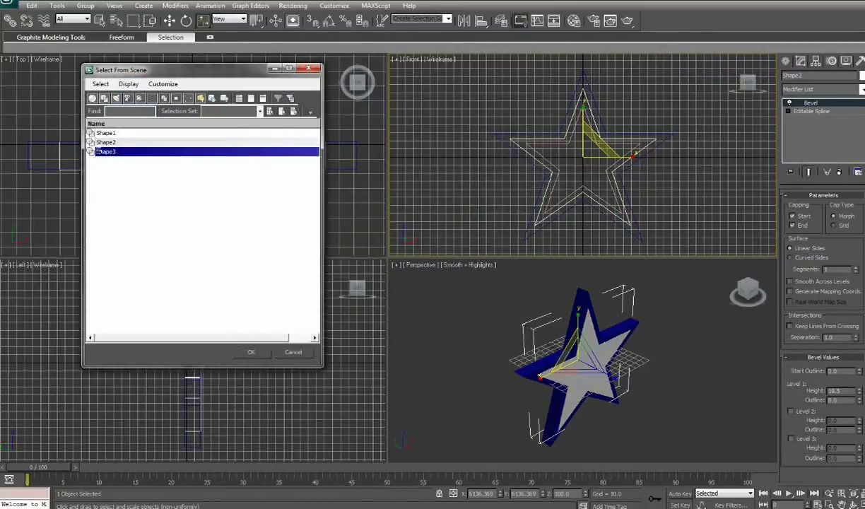
{"action": "left_click", "coordinate": [251, 352]}
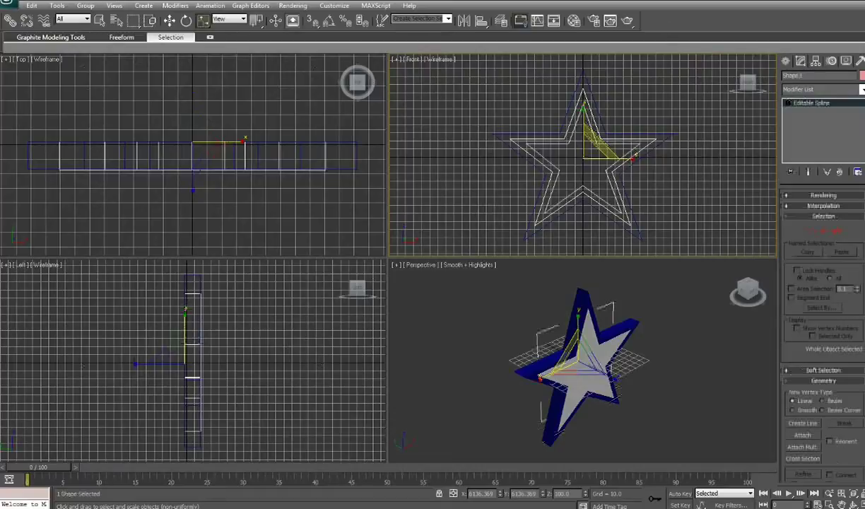
{"action": "left_click", "coordinate": [824, 89]}
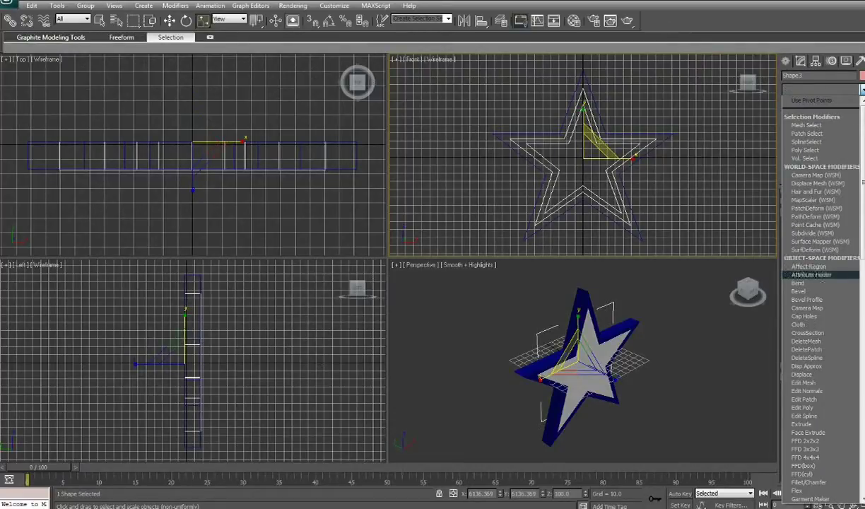
{"action": "left_click", "coordinate": [799, 291]}
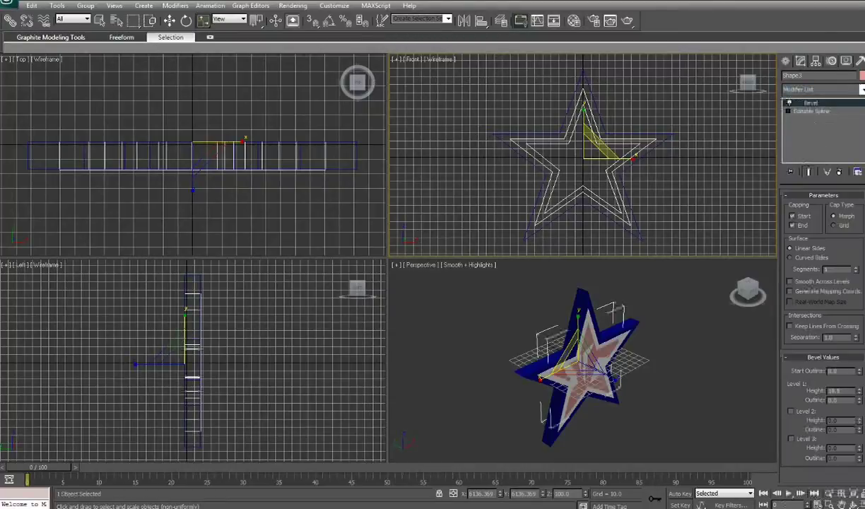
- Set the Level 1 bevel height of Shape3 to 20
{"action": "double_click", "coordinate": [835, 391]}
{"action": "type", "text": "20"}
{"action": "key", "text": "Return"}
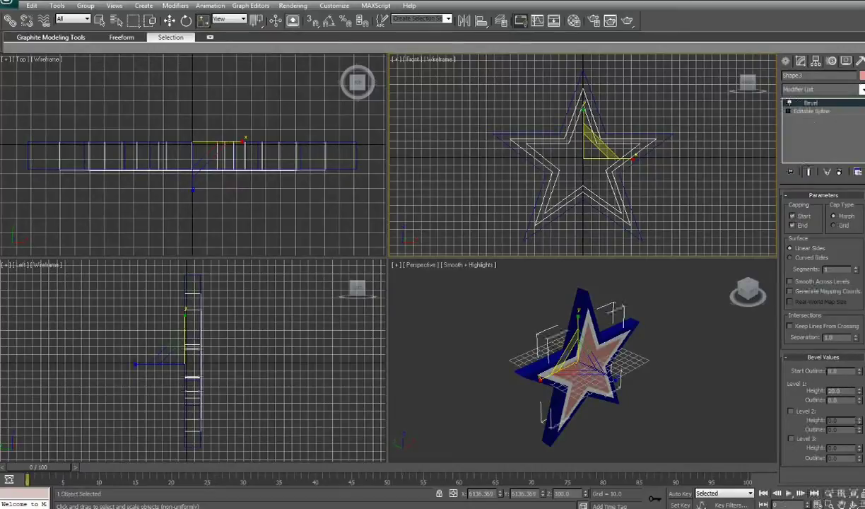
- Set the object color of Shape3 to dark blue
{"action": "left_click", "coordinate": [862, 75]}
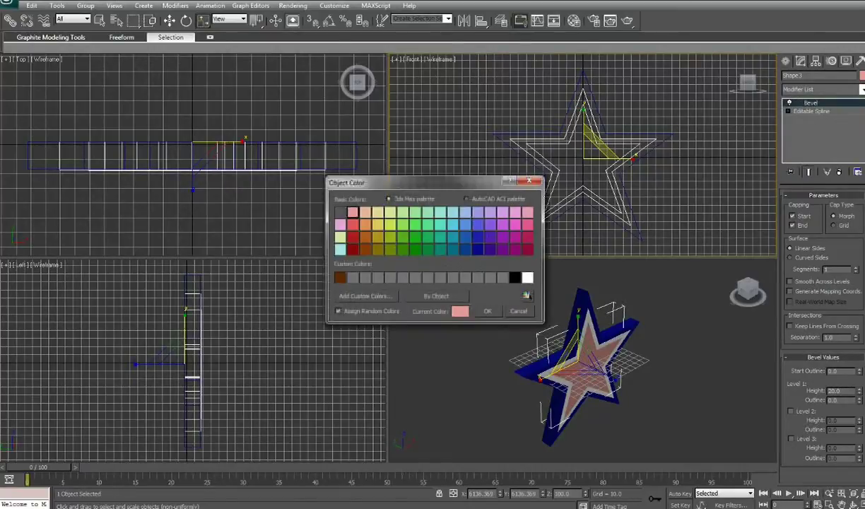
{"action": "left_click", "coordinate": [478, 249]}
{"action": "left_click", "coordinate": [487, 311]}
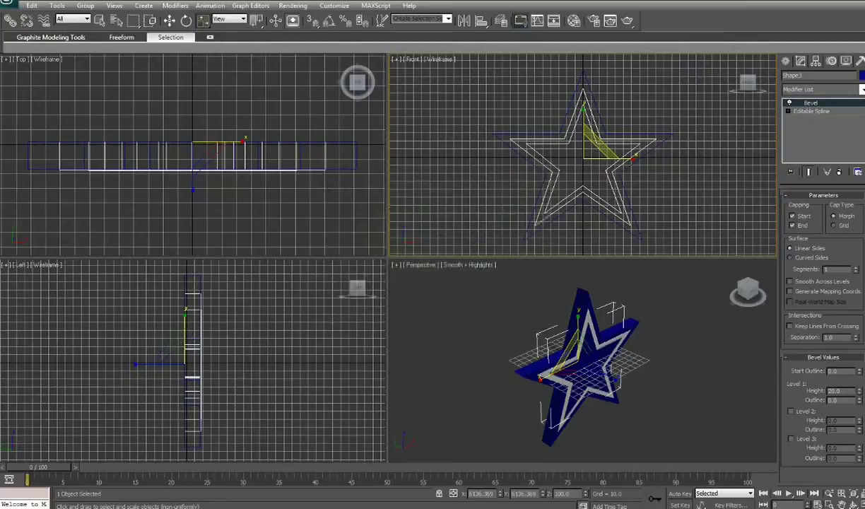
- Orbit and zoom the perspective view to examine the three stacked stars from the front
{"action": "left_click", "coordinate": [841, 504]}
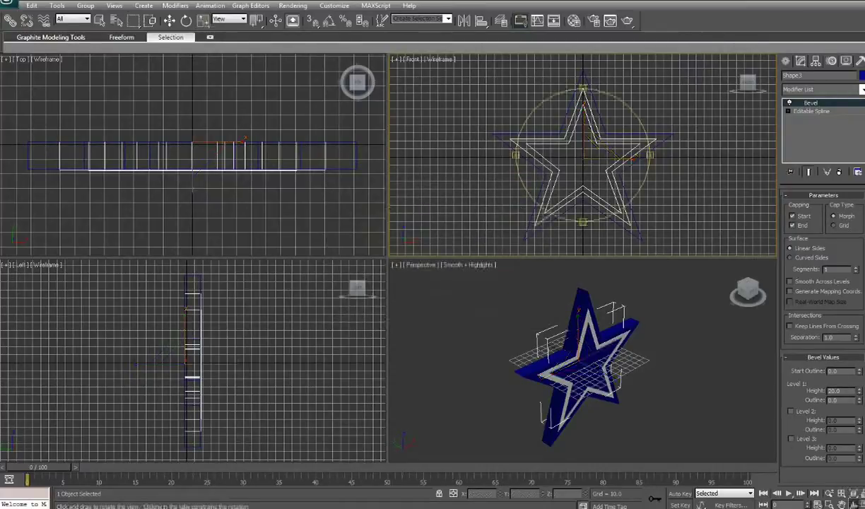
{"action": "left_click_drag", "start_coordinate": [615, 356], "coordinate": [541, 327]}
{"action": "mouse_move", "coordinate": [711, 272]}
{"action": "left_mouse_down"}
{"action": "mouse_move", "coordinate": [729, 275]}
{"action": "mouse_move", "coordinate": [704, 278]}
{"action": "mouse_move", "coordinate": [724, 276]}
{"action": "mouse_move", "coordinate": [715, 278]}
{"action": "left_mouse_up"}
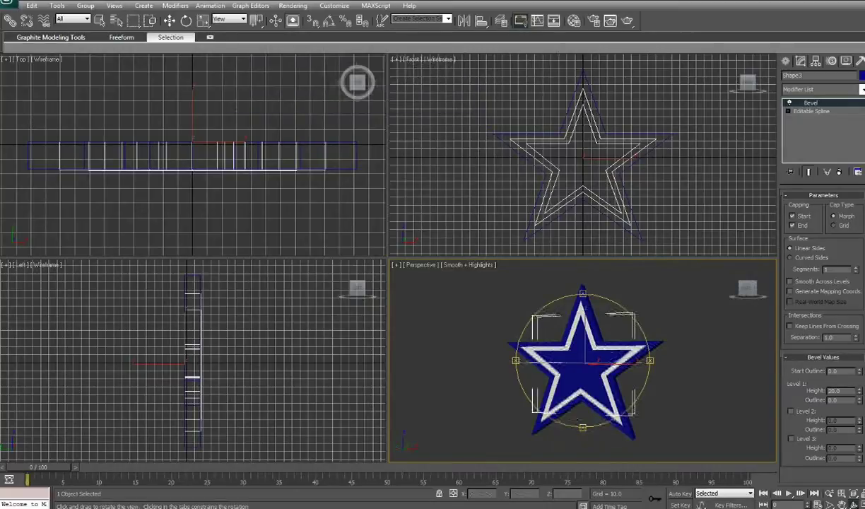
{"action": "mouse_move", "coordinate": [579, 419]}
{"action": "left_mouse_down"}
{"action": "mouse_move", "coordinate": [642, 405]}
{"action": "mouse_move", "coordinate": [548, 417]}
{"action": "mouse_move", "coordinate": [577, 419]}
{"action": "left_mouse_up"}
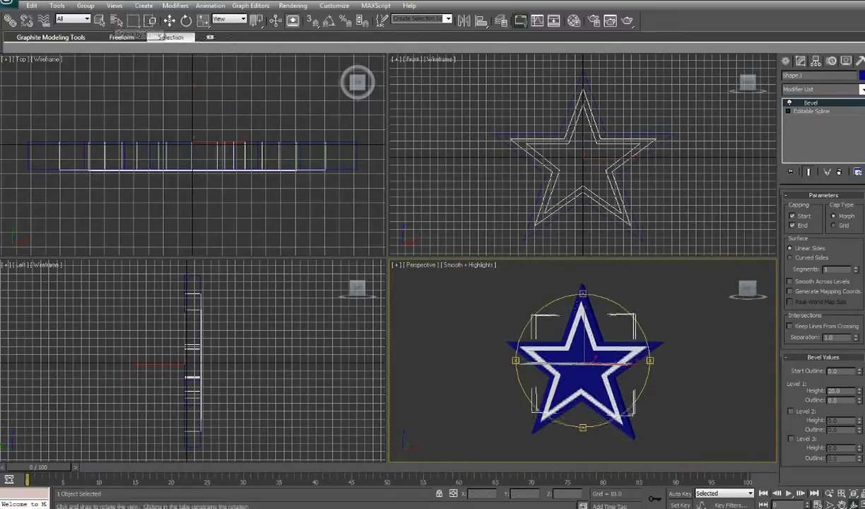
{"action": "scroll", "coordinate": [583, 361], "scroll_direction": "up", "scroll_amount": 4}
{"action": "scroll", "coordinate": [583, 361], "scroll_direction": "down", "scroll_amount": 6}
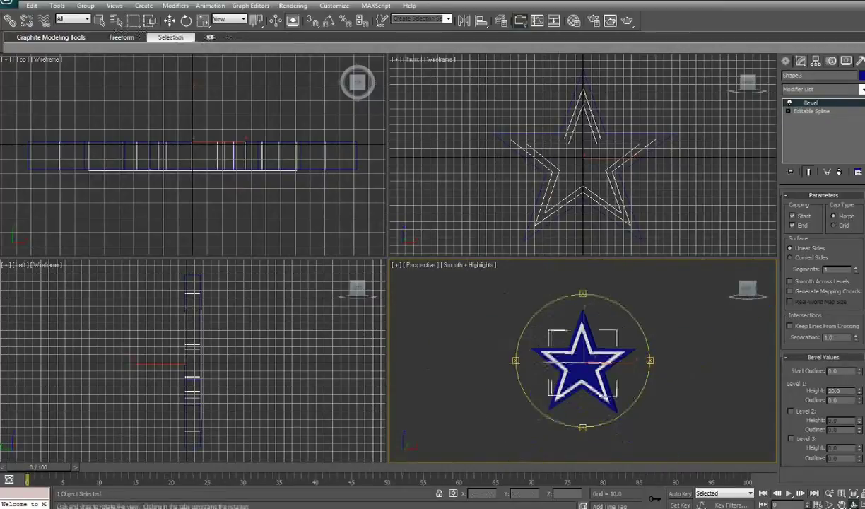
- Move Shape3 slightly backward along the Y axis in the Top view, to about Y 2.8
{"action": "left_click", "coordinate": [212, 145]}
{"action": "scroll", "coordinate": [212, 145], "scroll_direction": "up", "scroll_amount": 5}
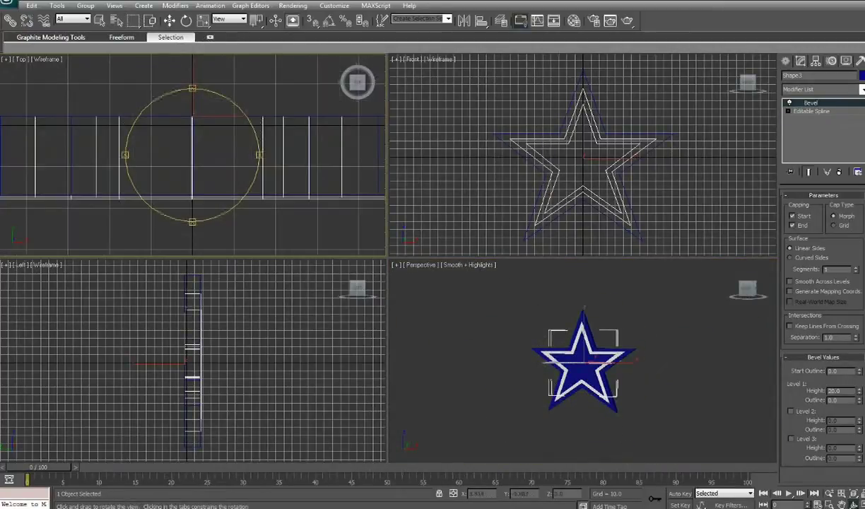
{"action": "scroll", "coordinate": [193, 85], "scroll_direction": "up", "scroll_amount": 3}
{"action": "key", "text": "w"}
{"action": "scroll", "coordinate": [193, 85], "scroll_direction": "up", "scroll_amount": 3}
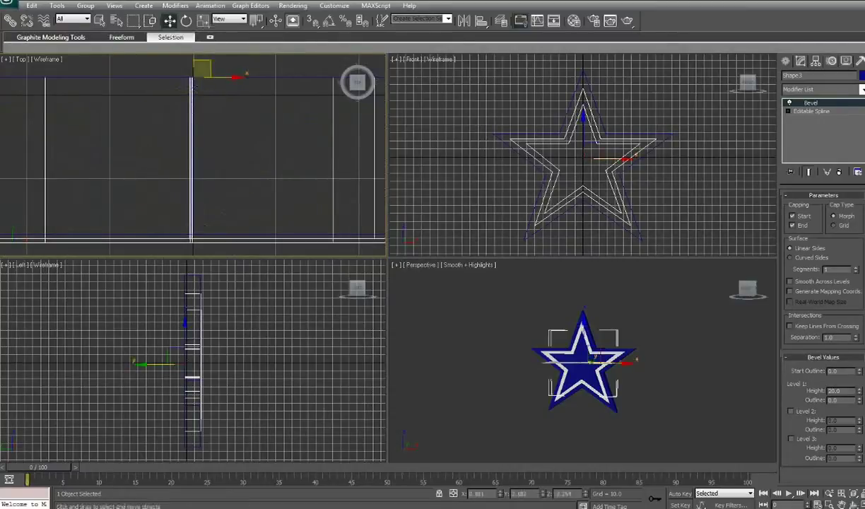
{"action": "key", "text": "h"}
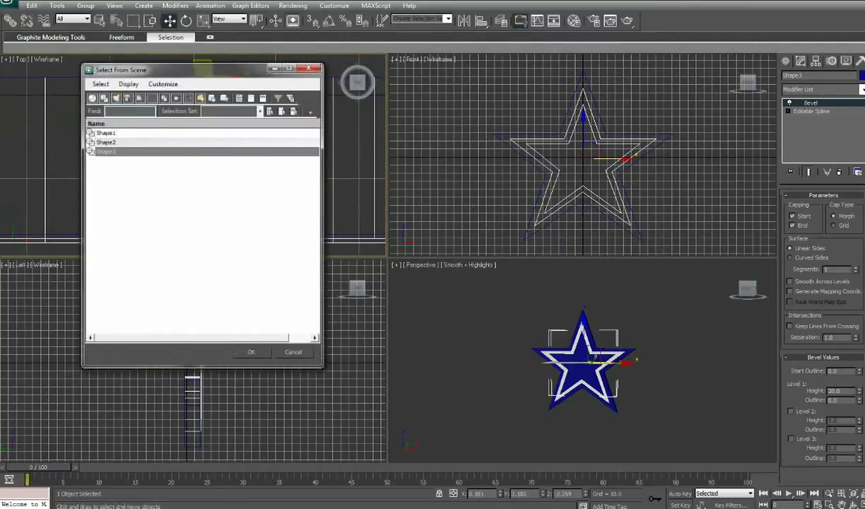
{"action": "key", "text": "Escape"}
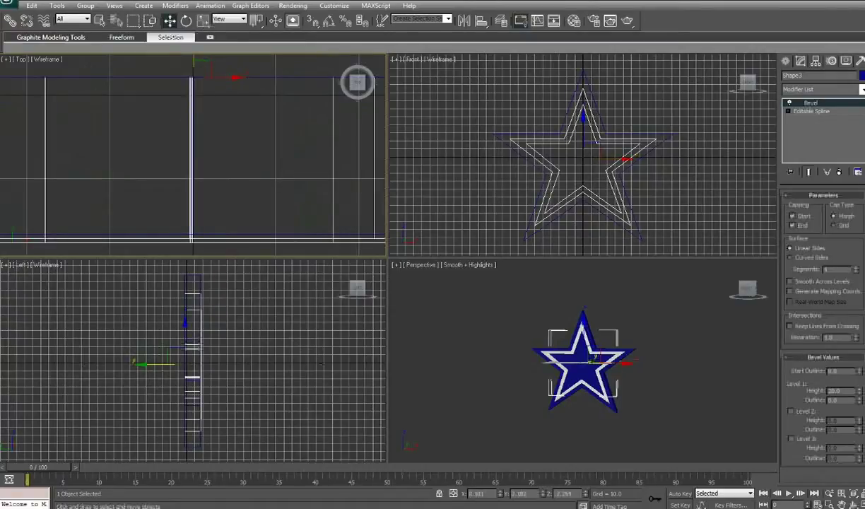
{"action": "left_click_drag", "start_coordinate": [194, 63], "coordinate": [193, 58]}
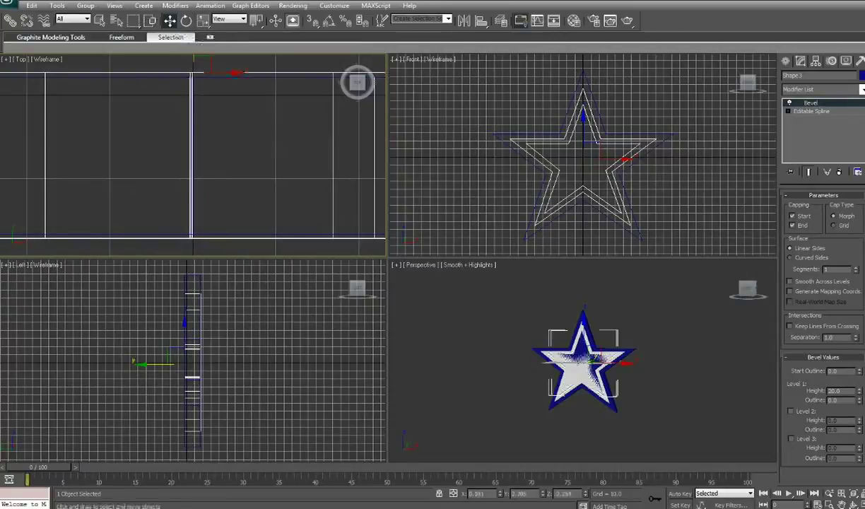
- Select Shape2 by name and move it slightly backward along Y in the Top view, to about Y 2.5
{"action": "left_click", "coordinate": [116, 20]}
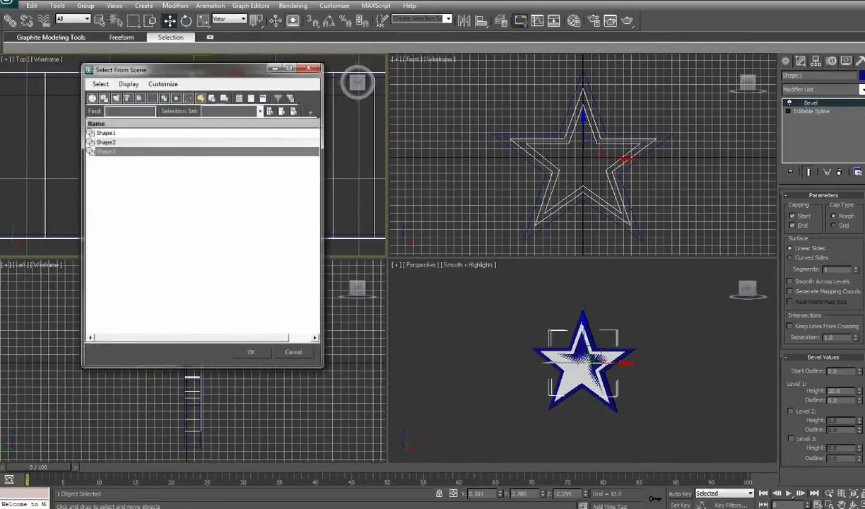
{"action": "left_click", "coordinate": [96, 142]}
{"action": "left_click", "coordinate": [251, 352]}
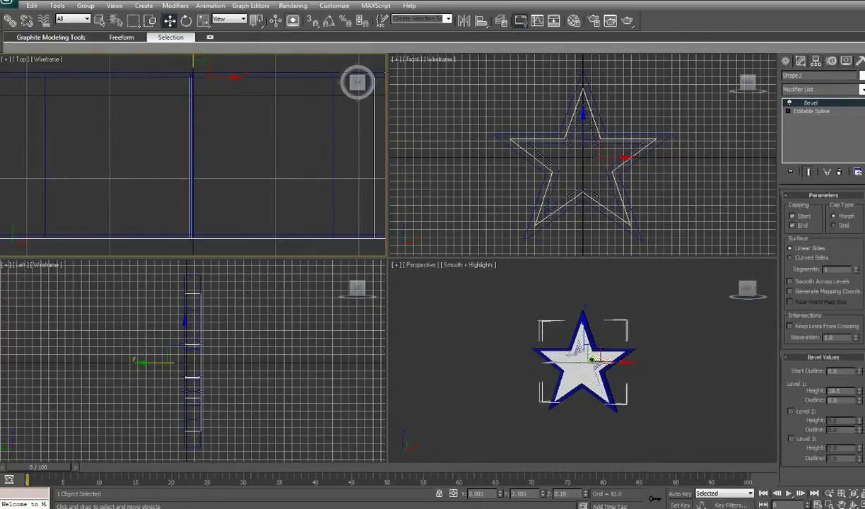
{"action": "left_click_drag", "start_coordinate": [193, 66], "coordinate": [193, 63]}
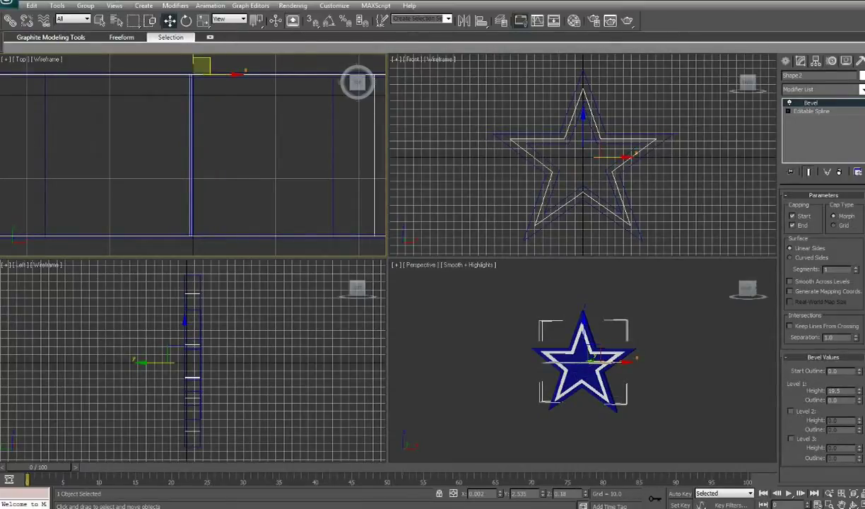
{"action": "left_click_drag", "start_coordinate": [202, 66], "coordinate": [203, 66]}
{"action": "key", "text": "ctrl+z"}
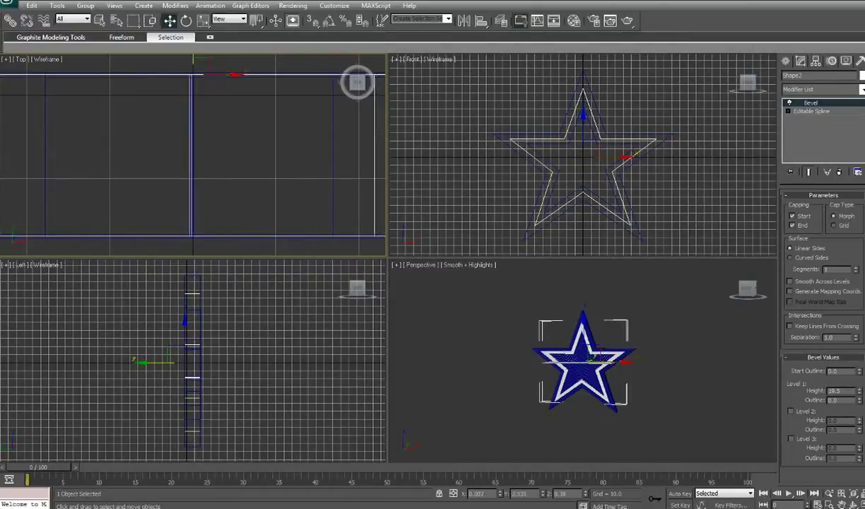
{"action": "left_click_drag", "start_coordinate": [193, 62], "coordinate": [193, 63]}
{"action": "key", "text": "ctrl+shift+z"}
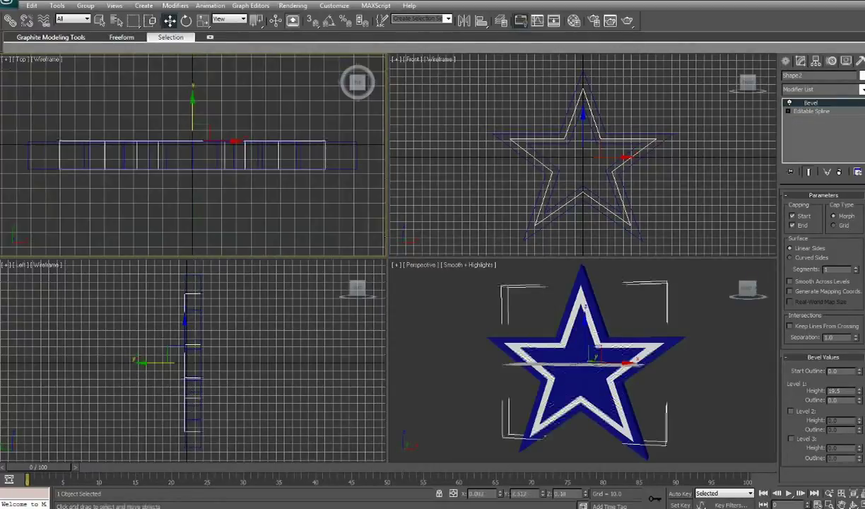
- Select Shape1 by name and enable Level 2 and Level 3 of its bevel
{"action": "left_click", "coordinate": [853, 505]}
{"action": "left_click_drag", "start_coordinate": [586, 367], "coordinate": [608, 371]}
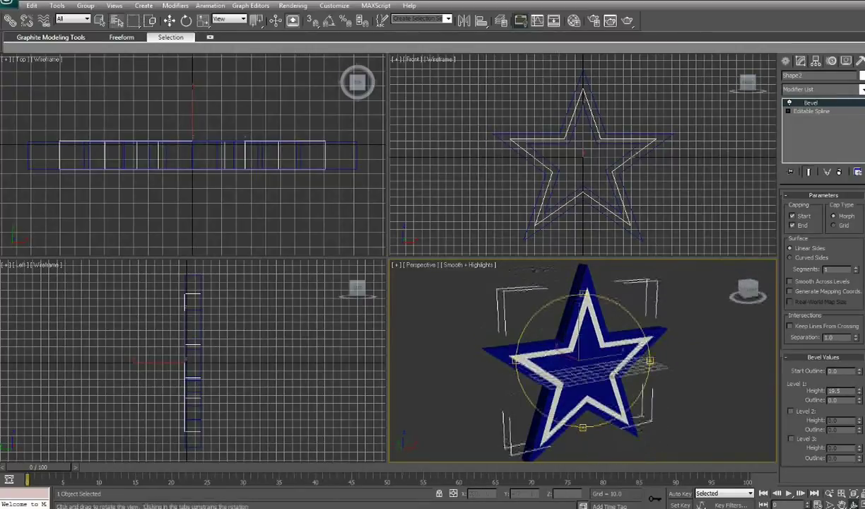
{"action": "left_click", "coordinate": [113, 19]}
{"action": "left_click", "coordinate": [106, 133]}
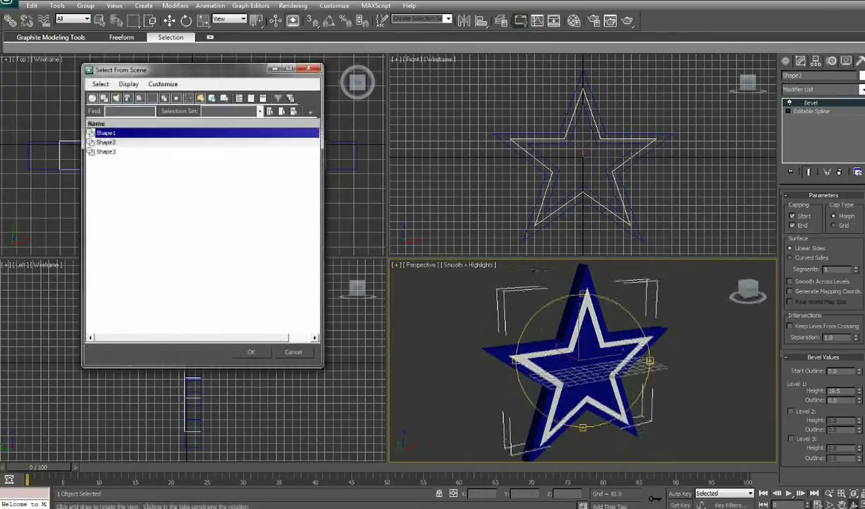
{"action": "left_click", "coordinate": [252, 352]}
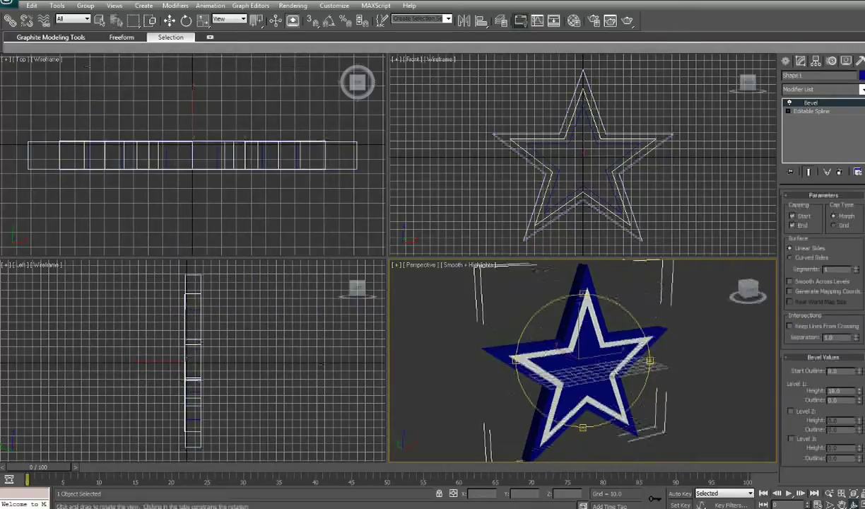
{"action": "double_click", "coordinate": [835, 391]}
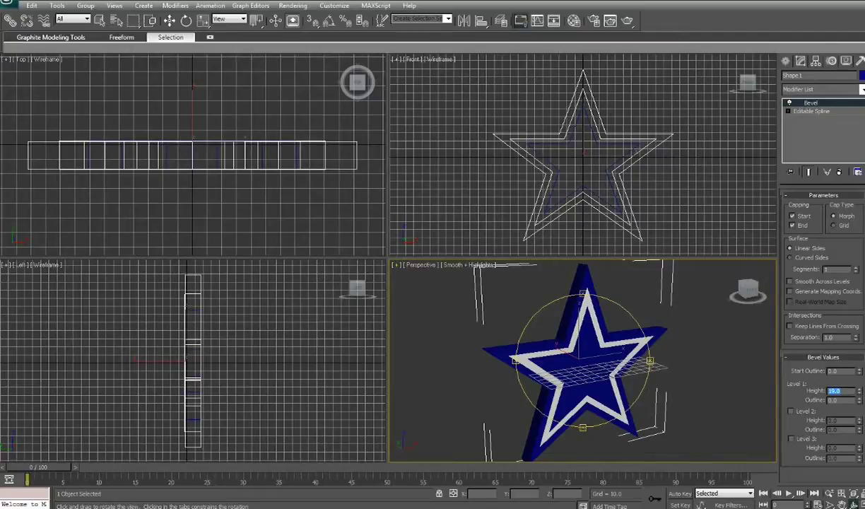
{"action": "left_click", "coordinate": [791, 412]}
{"action": "left_click", "coordinate": [791, 439]}
- Set the heights of all three bevel levels of Shape1 to 6.333
{"action": "double_click", "coordinate": [835, 391]}
{"action": "type", "text": "6.333"}
{"action": "double_click", "coordinate": [834, 420]}
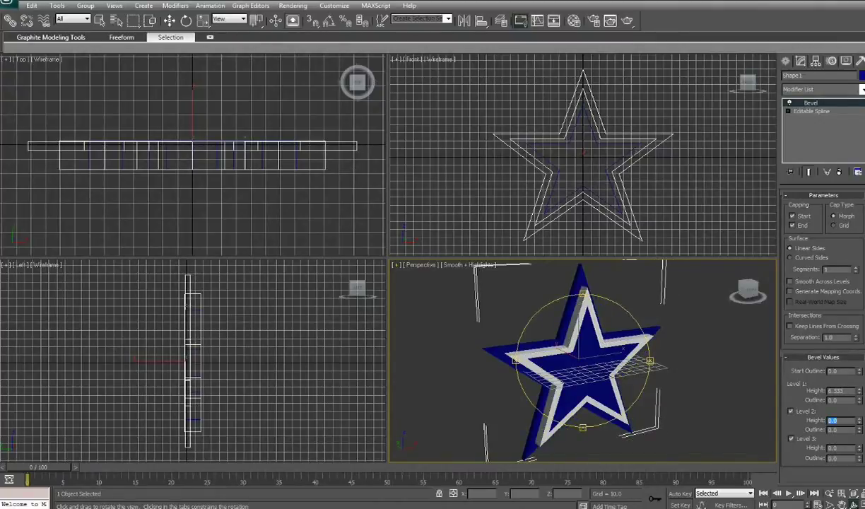
{"action": "type", "text": "6.333"}
{"action": "double_click", "coordinate": [835, 448]}
{"action": "type", "text": "6"}
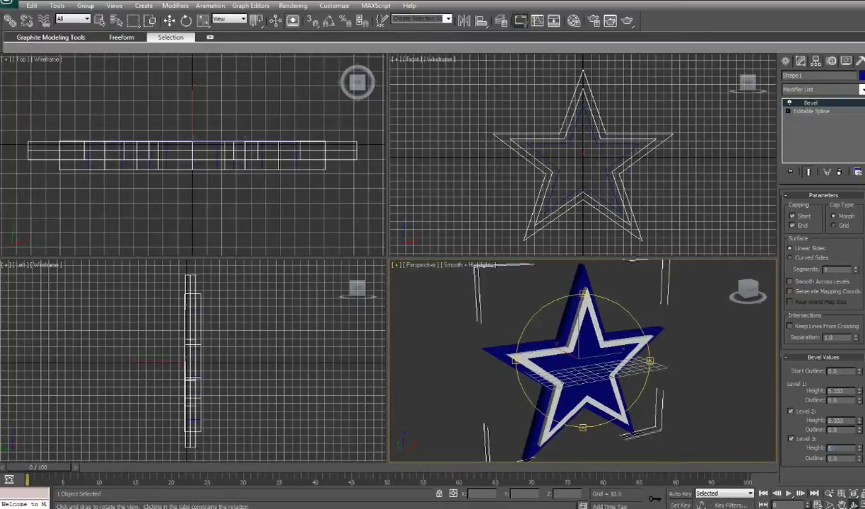
{"action": "type", "text": ".333"}
{"action": "key", "text": "Return"}
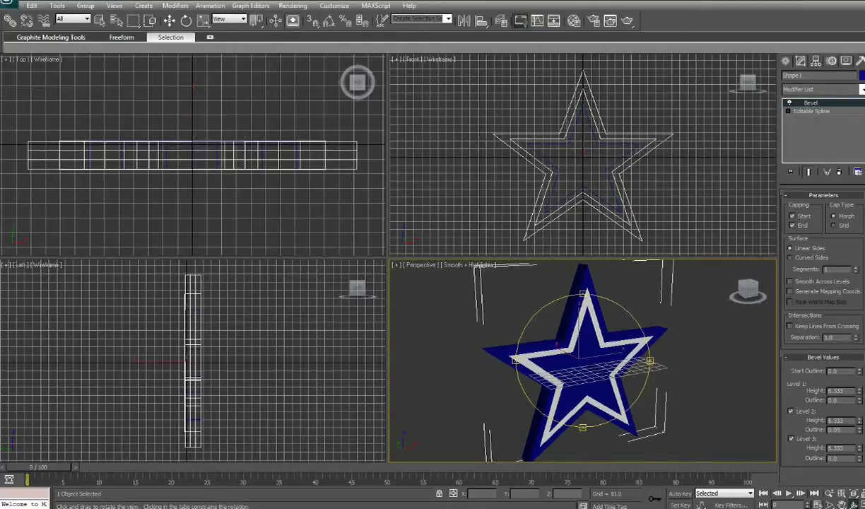
- Give Shape1's bevel a negative Level 3 outline so the star's front edges taper inward
{"action": "left_click_drag", "start_coordinate": [860, 430], "coordinate": [860, 412]}
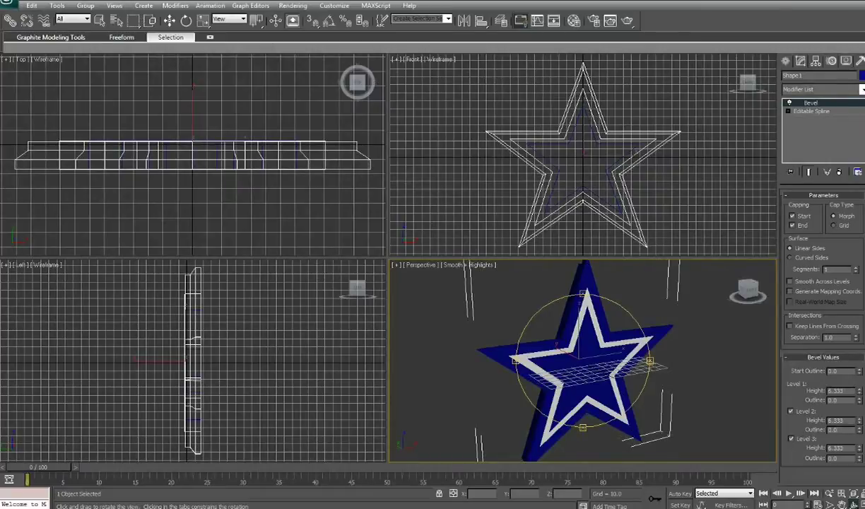
{"action": "key", "text": "ctrl+z"}
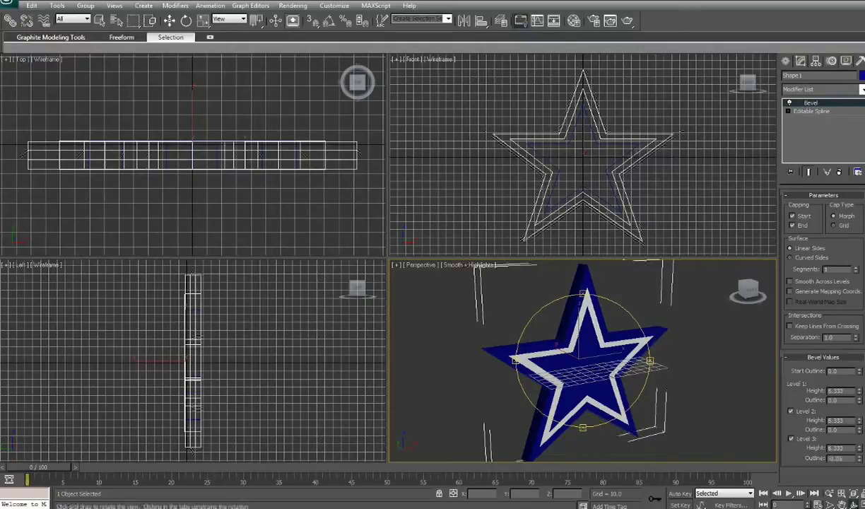
{"action": "left_click_drag", "start_coordinate": [859, 460], "coordinate": [859, 478]}
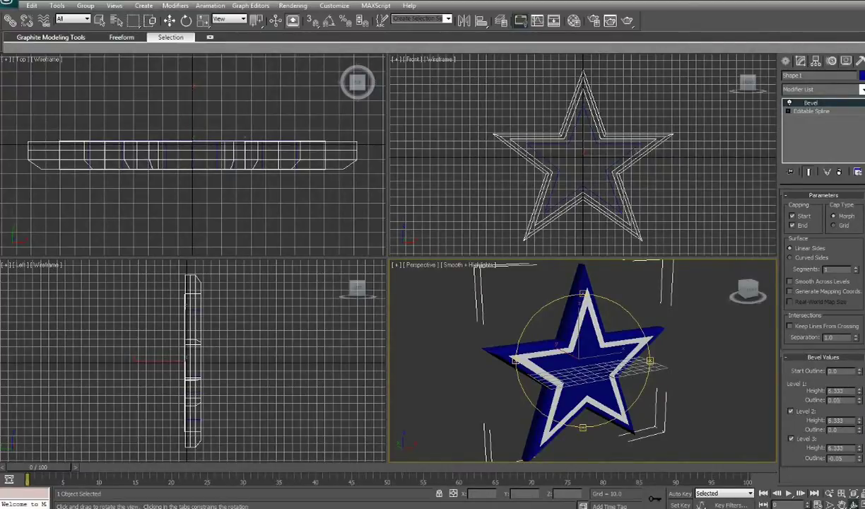
- Set the outlines of Shape1's bevel to 0.02 for Level 1 and -0.02 for Level 3
{"action": "key", "text": "Return"}
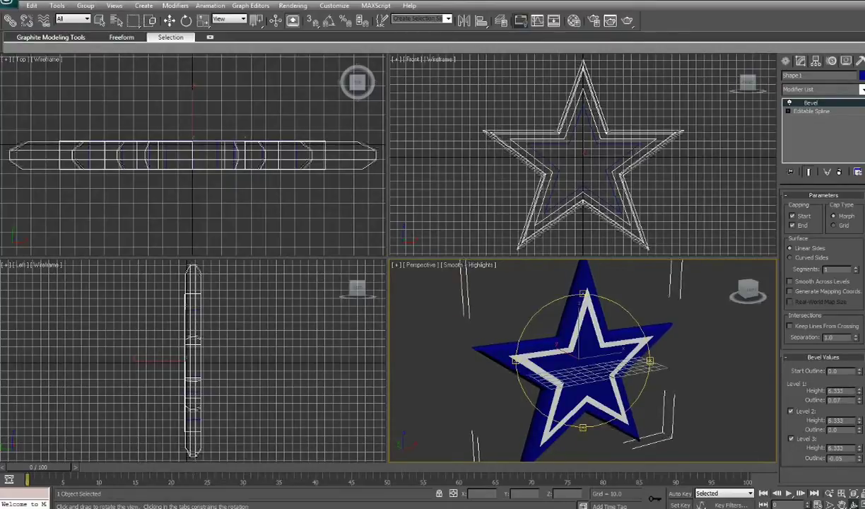
{"action": "right_click", "coordinate": [859, 401]}
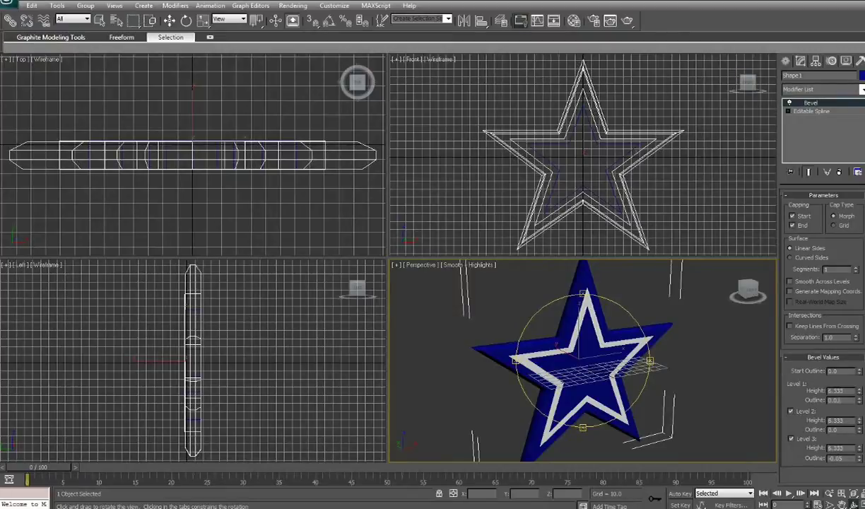
{"action": "left_click", "coordinate": [859, 402]}
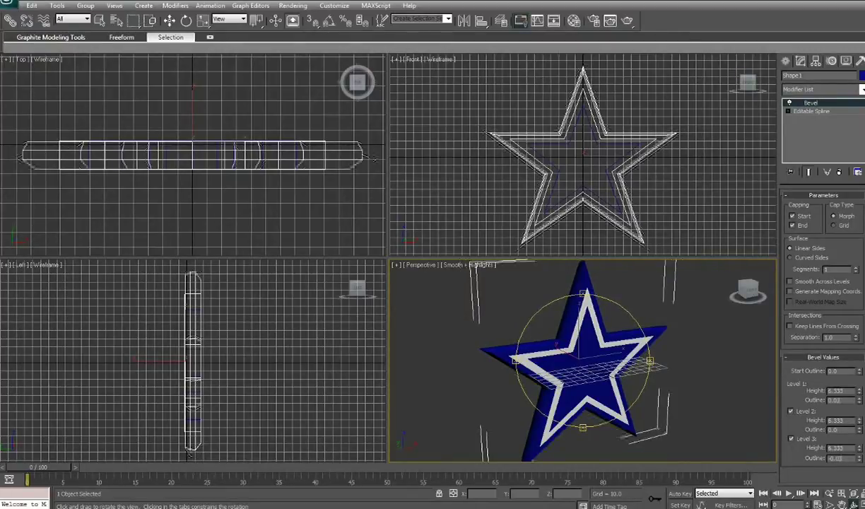
{"action": "left_click", "coordinate": [859, 456]}
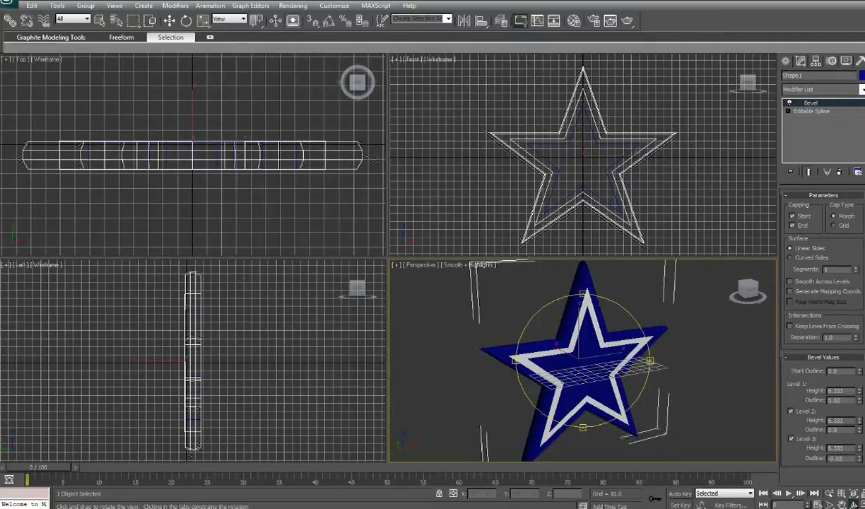
{"action": "left_click_drag", "start_coordinate": [613, 412], "coordinate": [613, 419]}
{"action": "left_click_drag", "start_coordinate": [605, 385], "coordinate": [622, 375]}
{"action": "mouse_move", "coordinate": [622, 312]}
{"action": "left_mouse_down"}
{"action": "mouse_move", "coordinate": [595, 322]}
{"action": "mouse_move", "coordinate": [625, 314]}
{"action": "mouse_move", "coordinate": [612, 319]}
{"action": "left_mouse_up"}
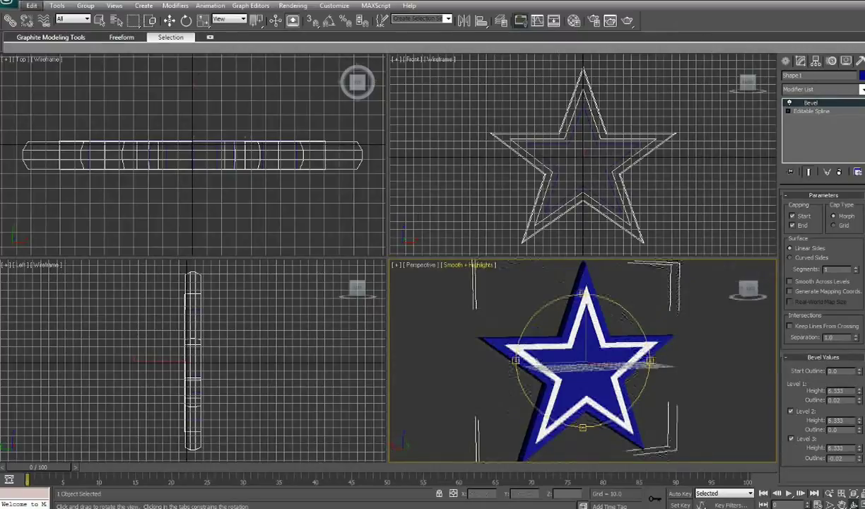
- Save the scene in the NFL folder as dallas_cowboys.max
{"action": "left_click", "coordinate": [7, 6]}
{"action": "left_click", "coordinate": [31, 90]}
{"action": "left_click", "coordinate": [106, 13]}
{"action": "left_click", "coordinate": [92, 28]}
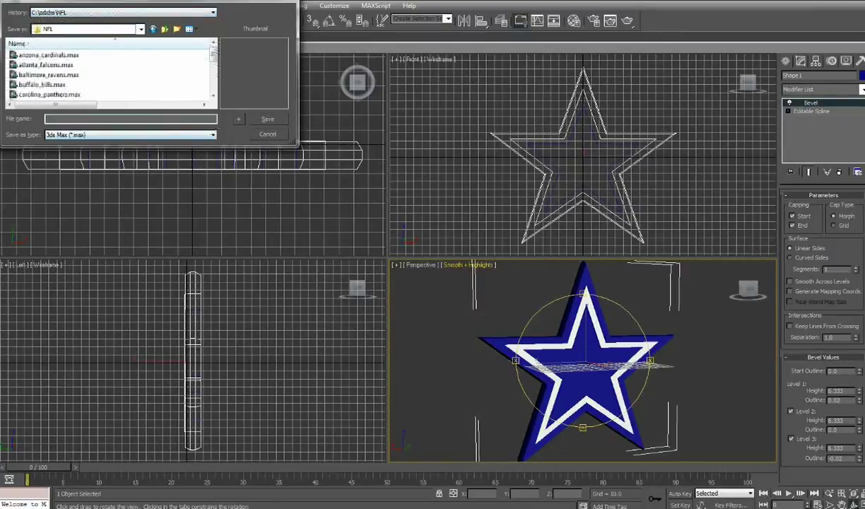
{"action": "type", "text": "da"}
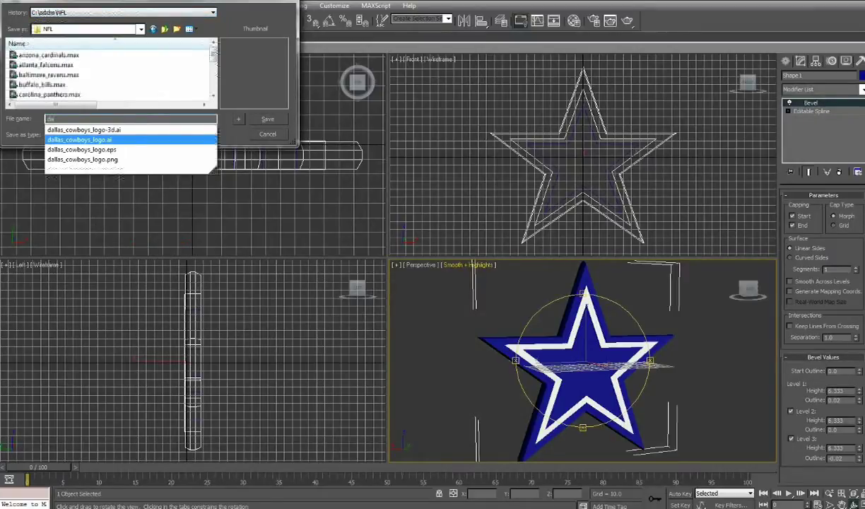
{"action": "left_click", "coordinate": [79, 139]}
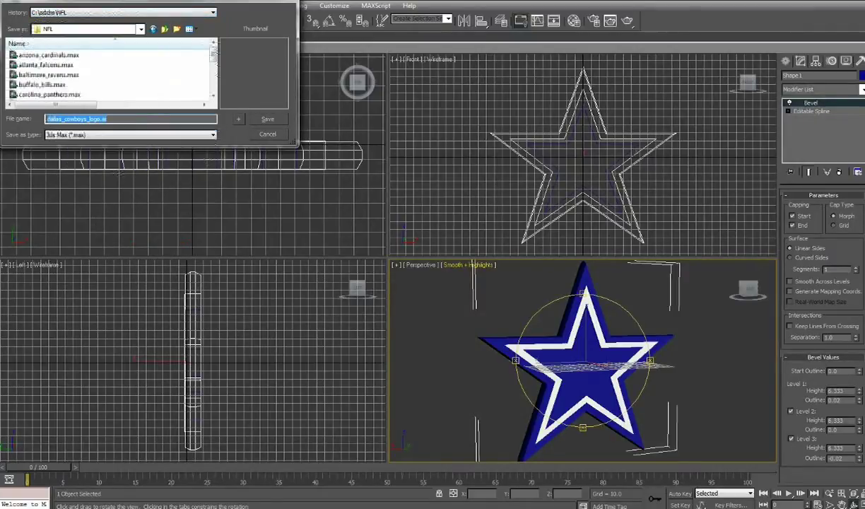
{"action": "left_click_drag", "start_coordinate": [107, 119], "coordinate": [87, 118]}
{"action": "key", "text": "BackSpace"}
{"action": "type", "text": ".max"}
{"action": "left_click", "coordinate": [268, 118]}
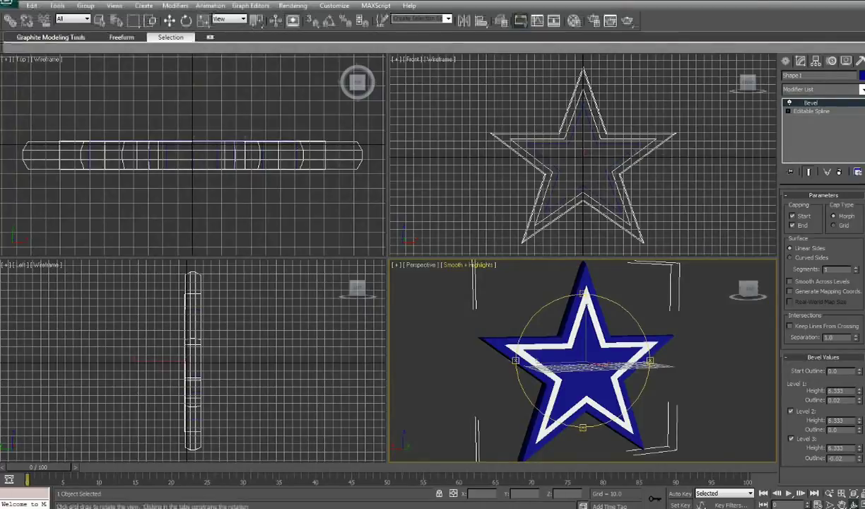
- Select Shape1, Shape2 and Shape3 together by name
{"action": "left_click", "coordinate": [115, 20]}
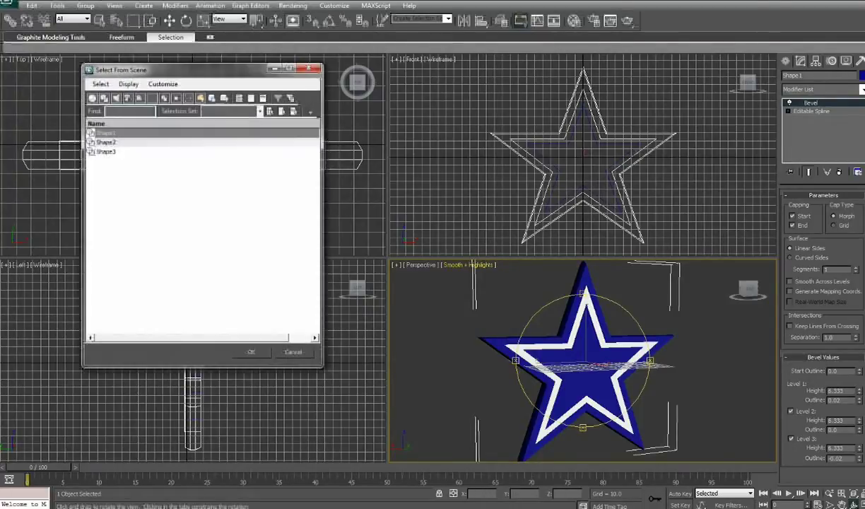
{"action": "left_click_drag", "start_coordinate": [107, 133], "coordinate": [107, 151]}
{"action": "left_click", "coordinate": [251, 352]}
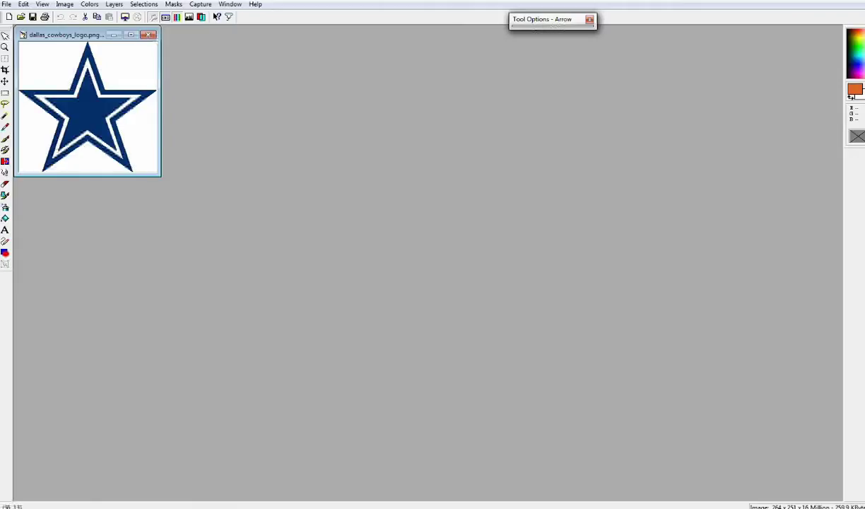
- Switch to Paint Shop Pro, open atlanta_falcons-uvmap.jpg from the NFL folder and place it beside the logo image
{"action": "left_click", "coordinate": [7, 4]}
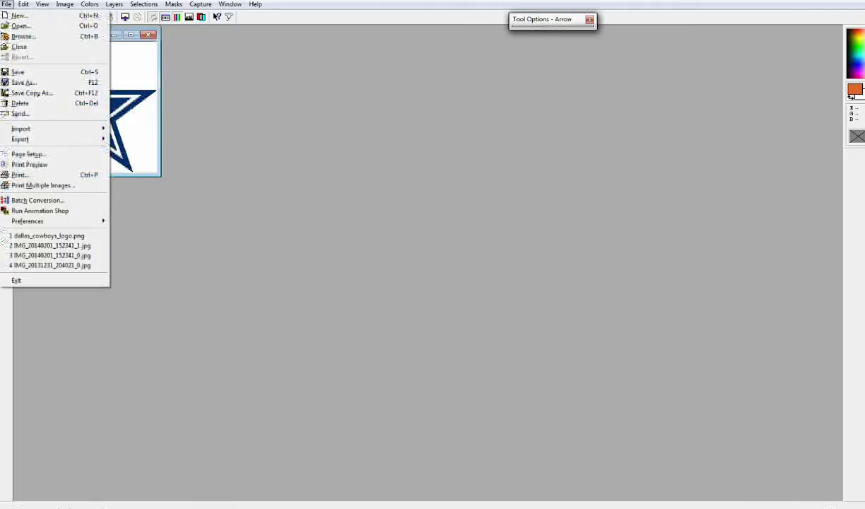
{"action": "left_click", "coordinate": [21, 26]}
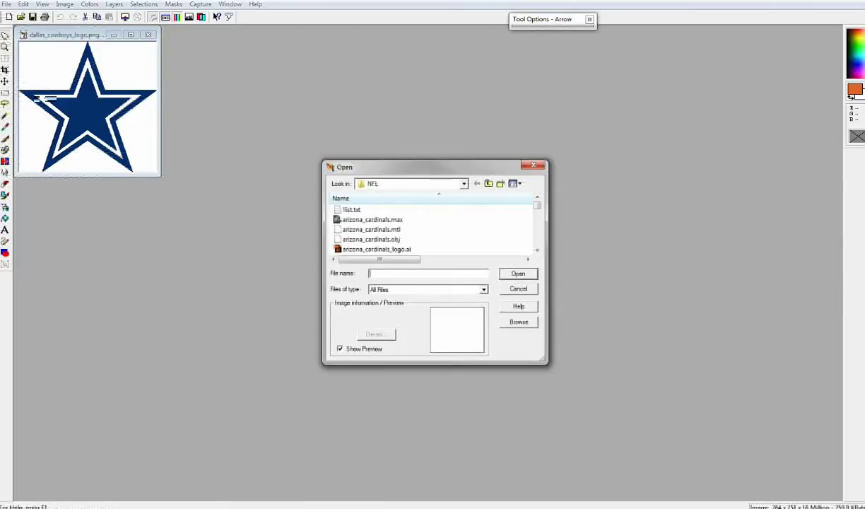
{"action": "scroll", "coordinate": [435, 229], "scroll_direction": "down", "scroll_amount": 5}
{"action": "double_click", "coordinate": [386, 240]}
{"action": "left_click_drag", "start_coordinate": [202, 47], "coordinate": [492, 56]}
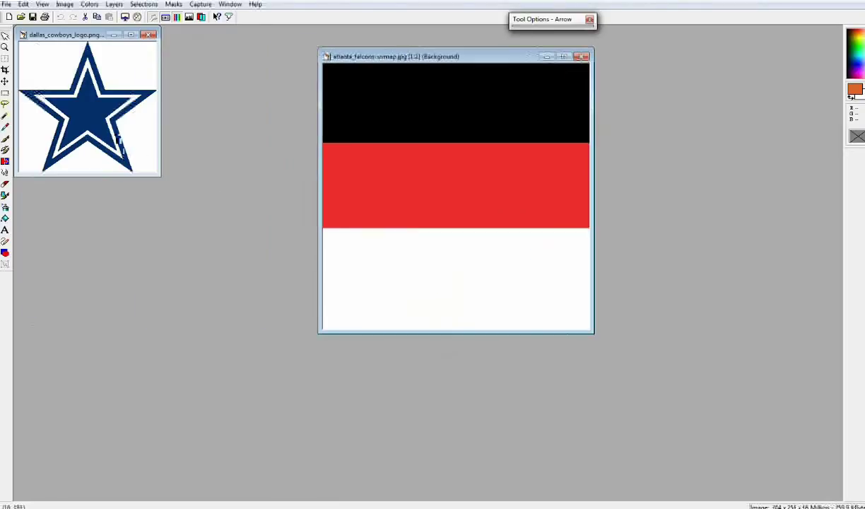
- Sample the dark blue from the Cowboys logo and flood-fill the black band of the UV map image with it
{"action": "left_click", "coordinate": [5, 128]}
{"action": "left_click", "coordinate": [82, 109]}
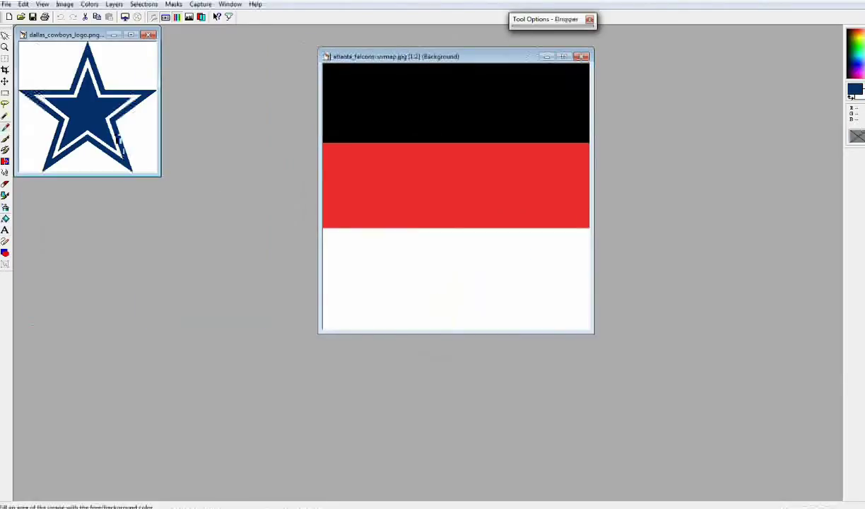
{"action": "left_click", "coordinate": [5, 219]}
{"action": "left_click", "coordinate": [453, 105]}
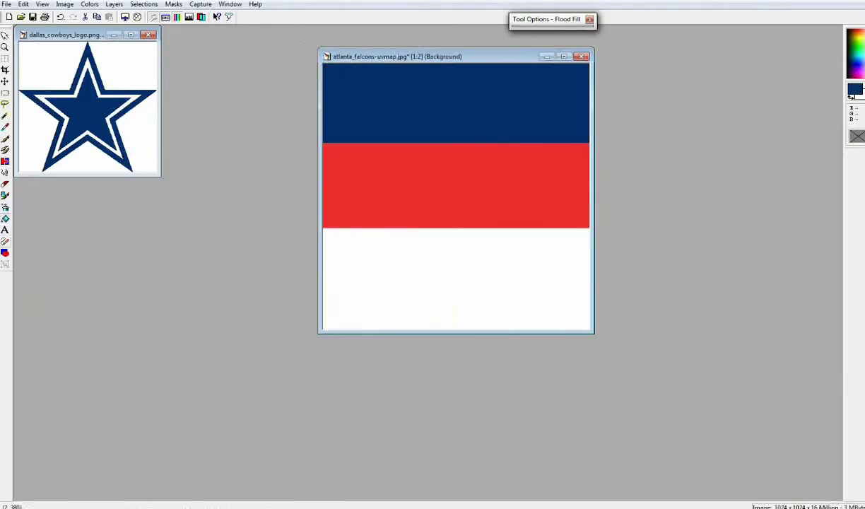
- Cover the red band of the UV map image with filled dark blue rectangles, keeping the white area below
{"action": "left_click", "coordinate": [5, 253]}
{"action": "left_click_drag", "start_coordinate": [399, 229], "coordinate": [590, 64]}
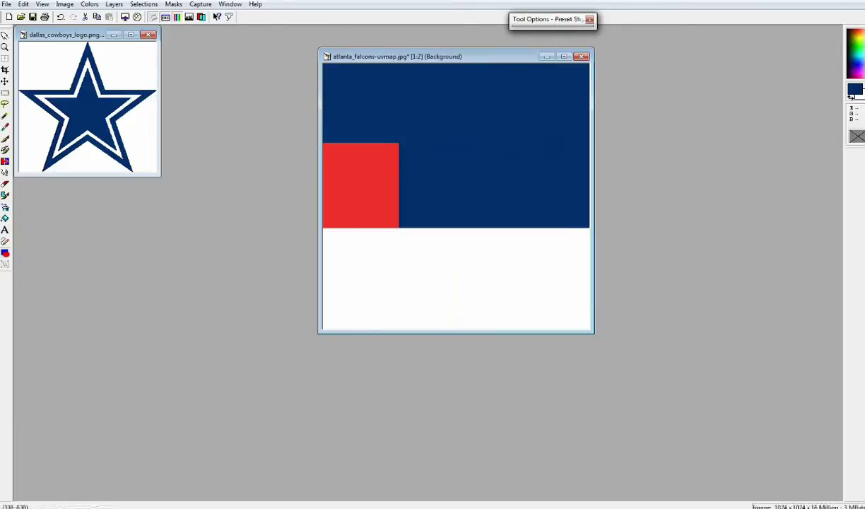
{"action": "left_click_drag", "start_coordinate": [411, 228], "coordinate": [248, 53]}
{"action": "left_click_drag", "start_coordinate": [459, 150], "coordinate": [267, 227]}
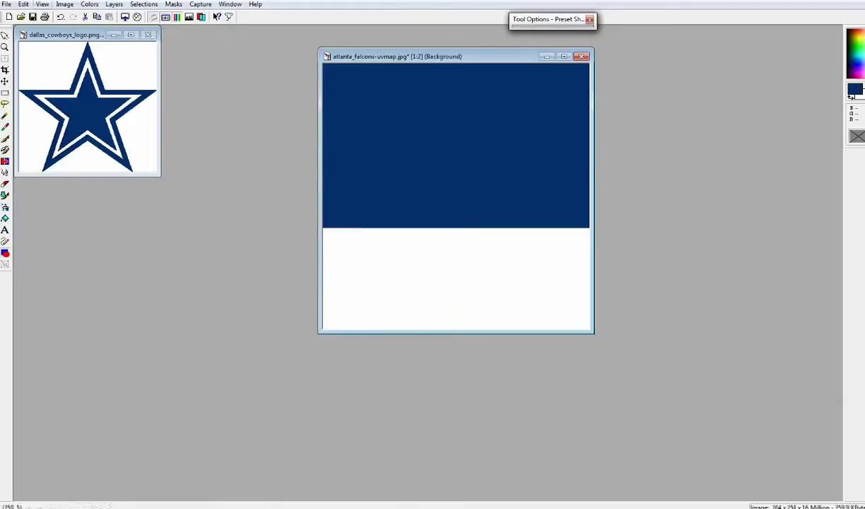
- Check the UV map's image information for its file name and pixel dimensions
{"action": "left_click", "coordinate": [43, 5]}
{"action": "left_click", "coordinate": [67, 89]}
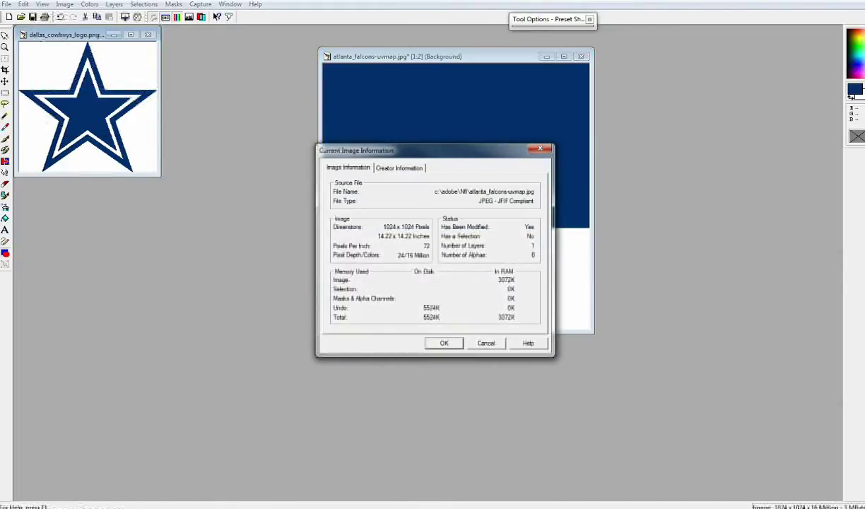
{"action": "left_click", "coordinate": [540, 150]}
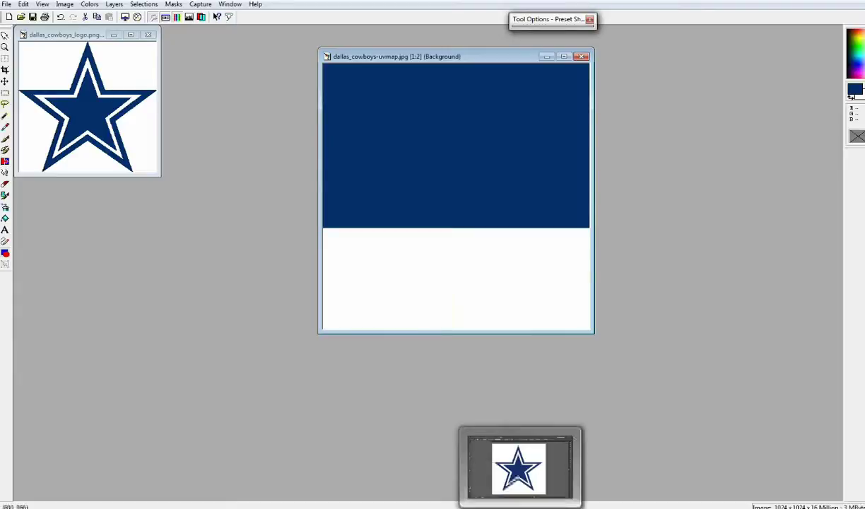
- Switch back to 3ds Max and assign the blue-and-white textured material to the three selected star shapes
{"action": "left_click", "coordinate": [592, 508]}
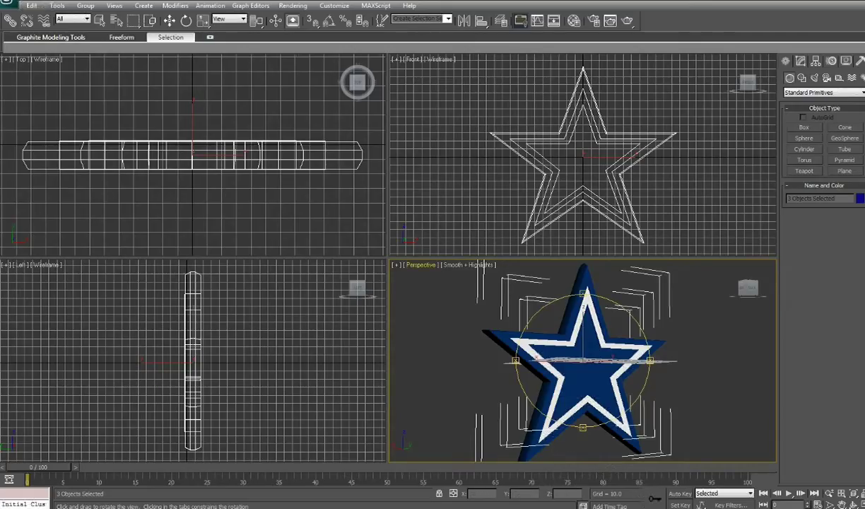
{"action": "key", "text": "m"}
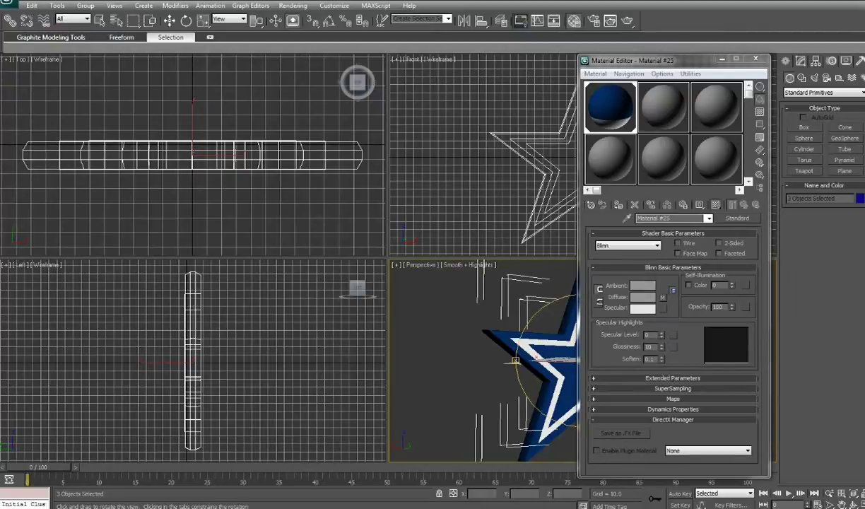
{"action": "left_click_drag", "start_coordinate": [622, 115], "coordinate": [556, 330]}
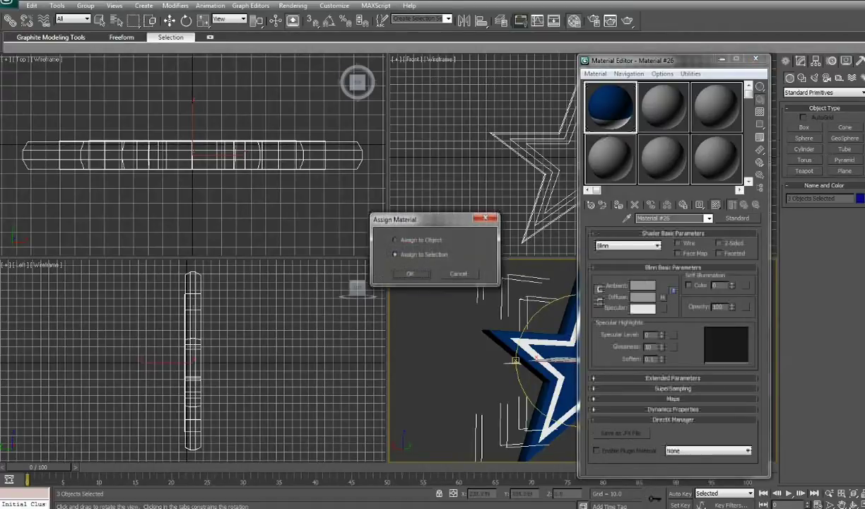
{"action": "left_click", "coordinate": [410, 274]}
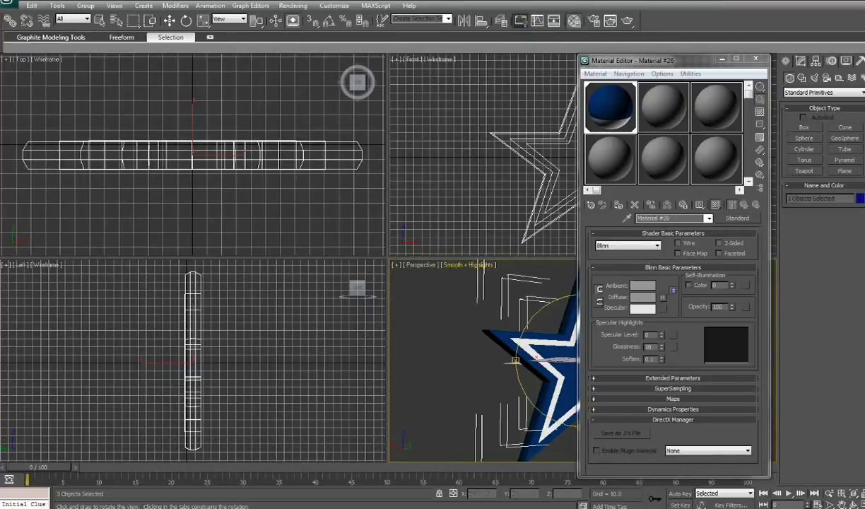
{"action": "left_click", "coordinate": [755, 59]}
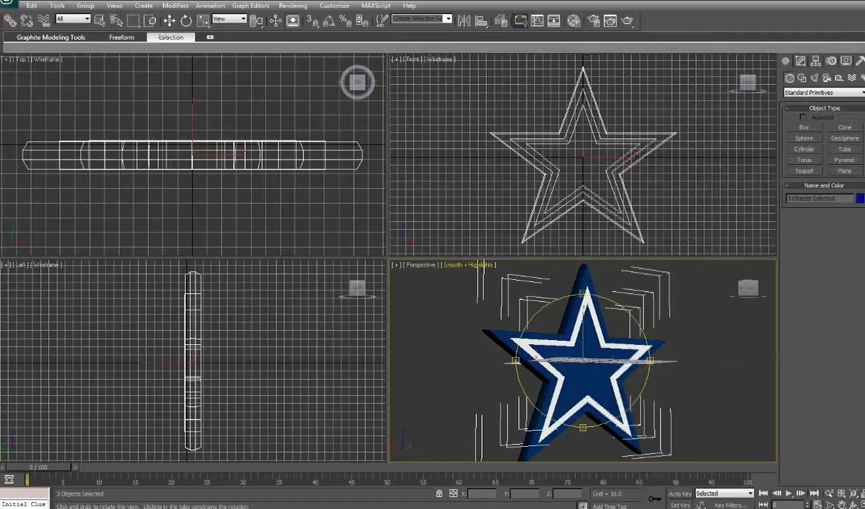
- Delete the existing Unwrap UVW modifier from the three selected shapes
{"action": "left_click", "coordinate": [801, 61]}
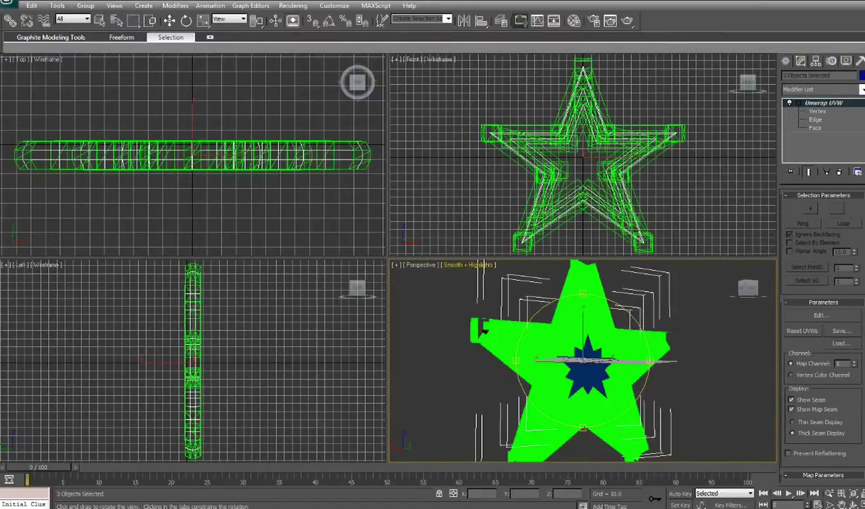
{"action": "right_click", "coordinate": [819, 103]}
{"action": "left_click", "coordinate": [754, 137]}
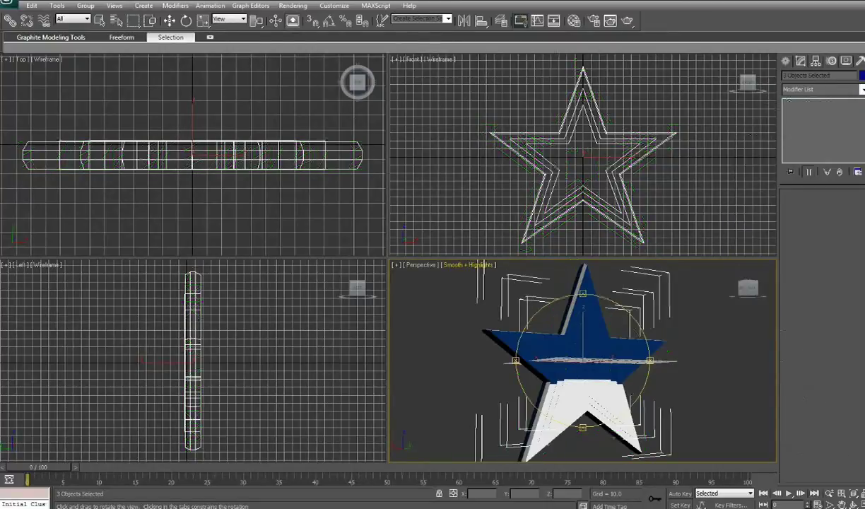
- Apply a new Unwrap UVW modifier to the three selected shapes
{"action": "left_click", "coordinate": [824, 89]}
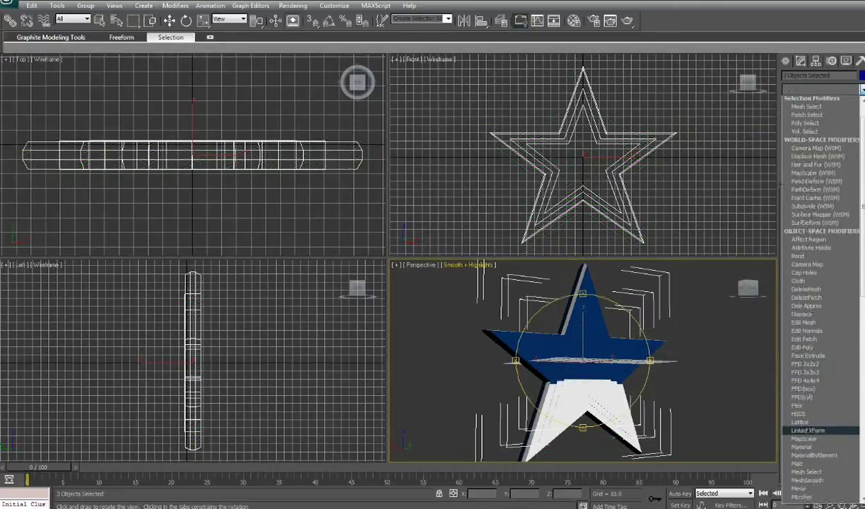
{"action": "scroll", "coordinate": [802, 433], "scroll_direction": "down", "scroll_amount": 2}
{"action": "scroll", "coordinate": [803, 433], "scroll_direction": "down", "scroll_amount": 8}
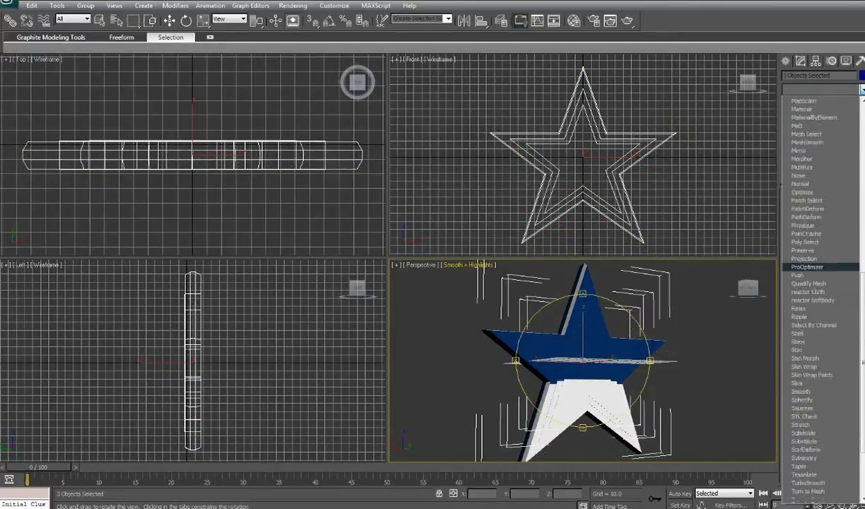
{"action": "left_click_drag", "start_coordinate": [863, 363], "coordinate": [862, 393]}
{"action": "left_click", "coordinate": [809, 458]}
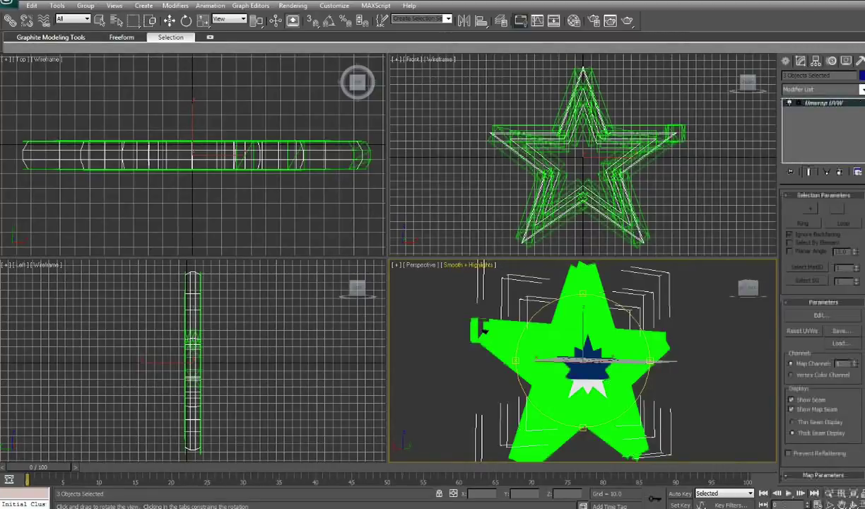
- Open the shapes' UVs for editing at face level and apply flatten mapping to them
{"action": "left_click", "coordinate": [798, 104]}
{"action": "left_click", "coordinate": [815, 128]}
{"action": "left_click", "coordinate": [819, 315]}
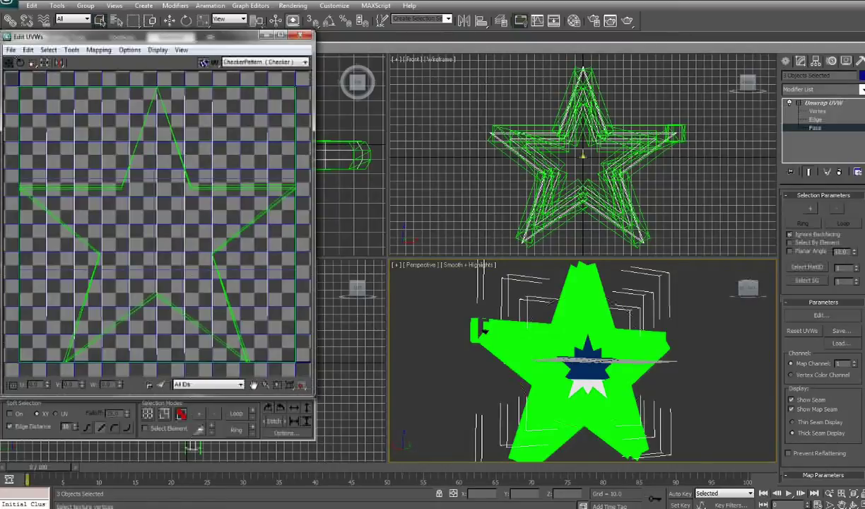
{"action": "left_click", "coordinate": [99, 49]}
{"action": "left_click", "coordinate": [126, 61]}
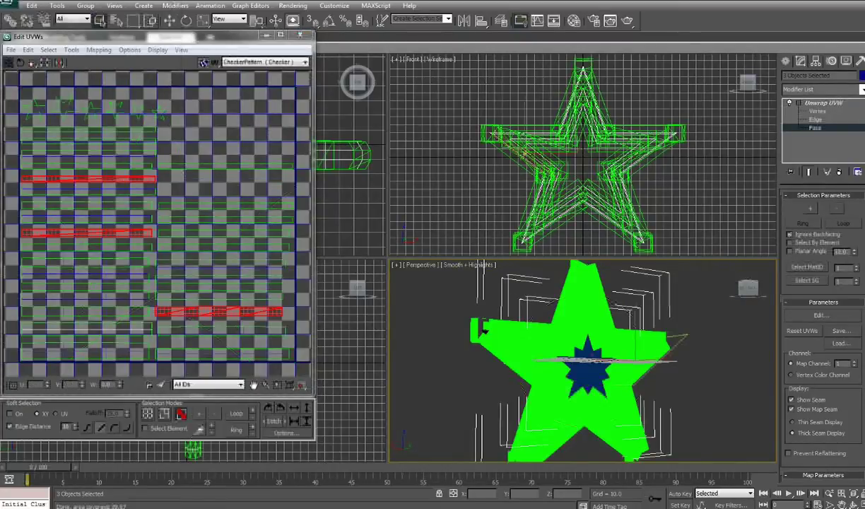
- Display the dallas_cowboys-uvmap.jpg texture behind the flattened UVs, then close the UV editor
{"action": "left_click_drag", "start_coordinate": [142, 37], "coordinate": [246, 36]}
{"action": "left_click", "coordinate": [367, 61]}
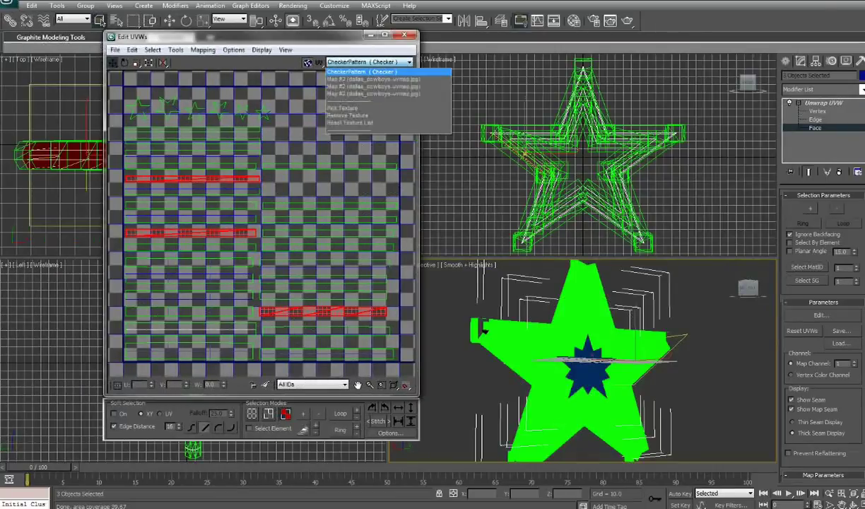
{"action": "left_click", "coordinate": [373, 79]}
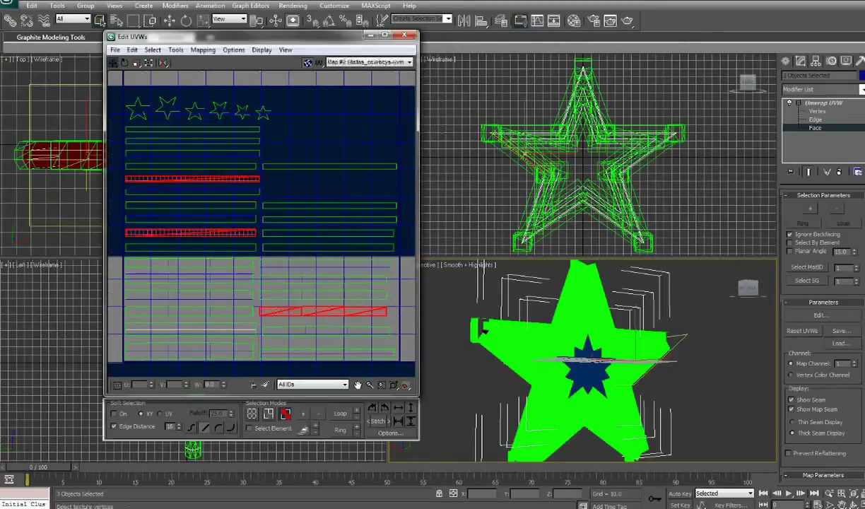
{"action": "left_click", "coordinate": [404, 35]}
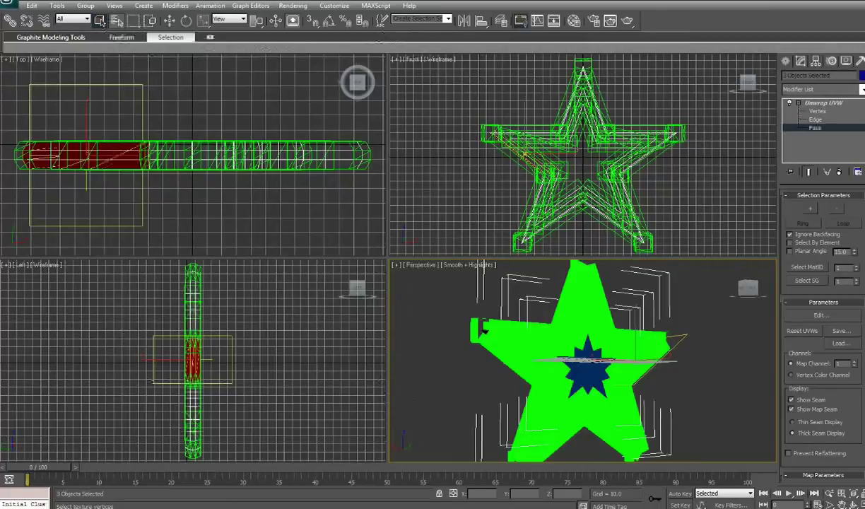
- Select Shape1 and Shape3 from the scene and open their UVs for editing
{"action": "left_click", "coordinate": [99, 20]}
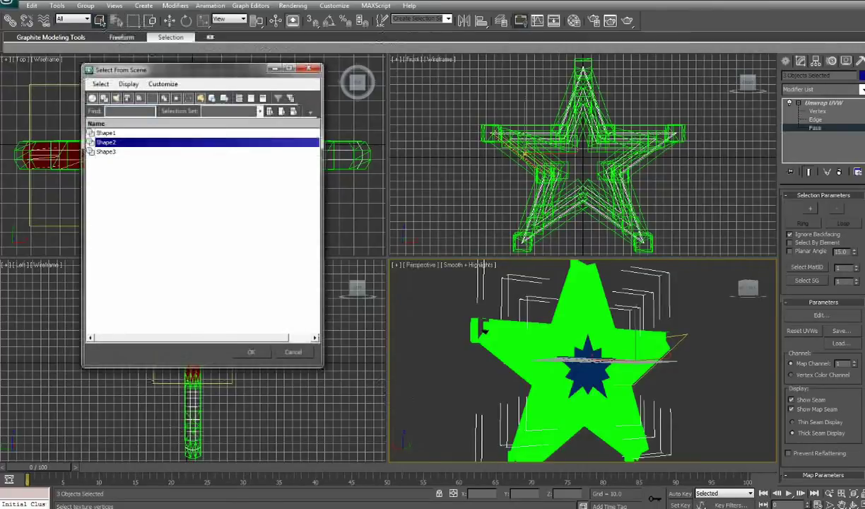
{"action": "key", "text": "Up"}
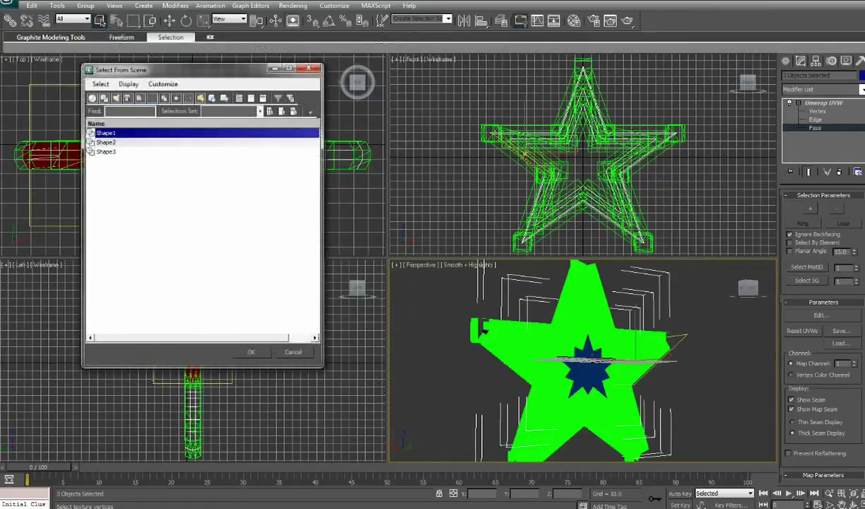
{"action": "left_click", "coordinate": [98, 151], "text": "ctrl"}
{"action": "key", "text": "Return"}
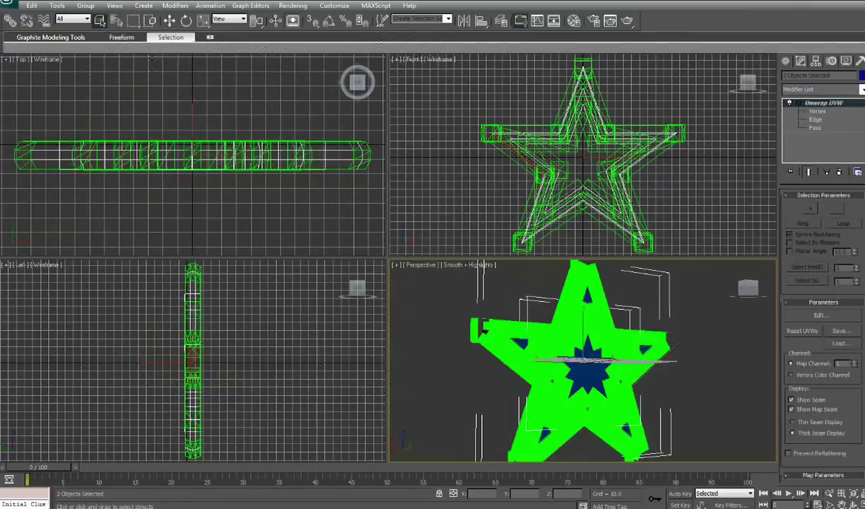
{"action": "left_click", "coordinate": [821, 315]}
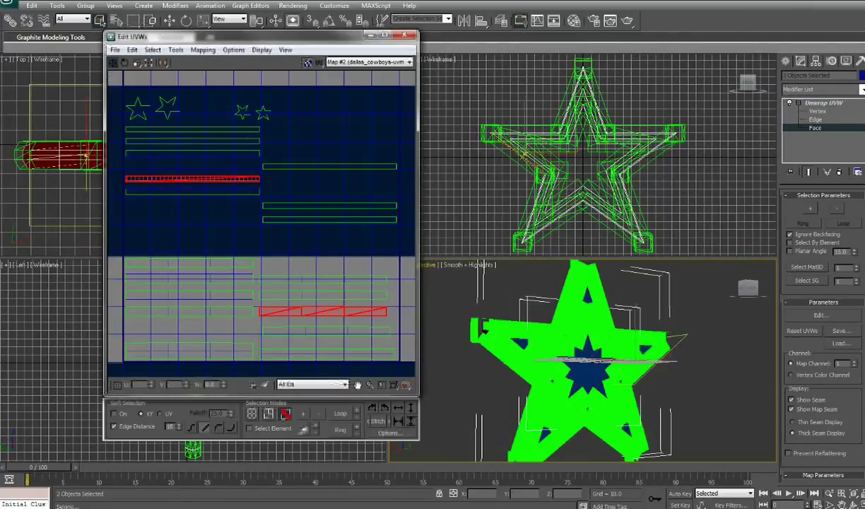
- Move all UV faces of both shapes onto the dark-blue area of the texture
{"action": "key", "text": "ctrl+a"}
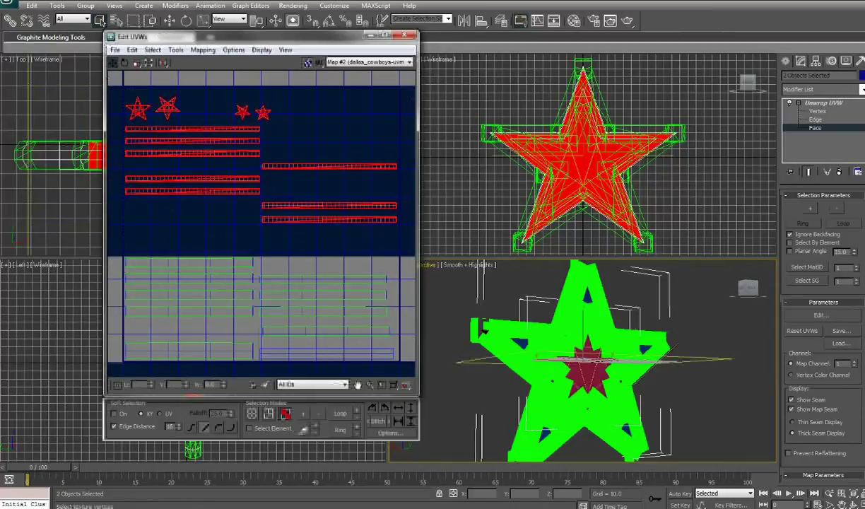
{"action": "mouse_move", "coordinate": [192, 154]}
{"action": "left_mouse_down"}
{"action": "mouse_move", "coordinate": [191, 192]}
{"action": "mouse_move", "coordinate": [183, 136]}
{"action": "mouse_move", "coordinate": [184, 145]}
{"action": "left_mouse_up"}
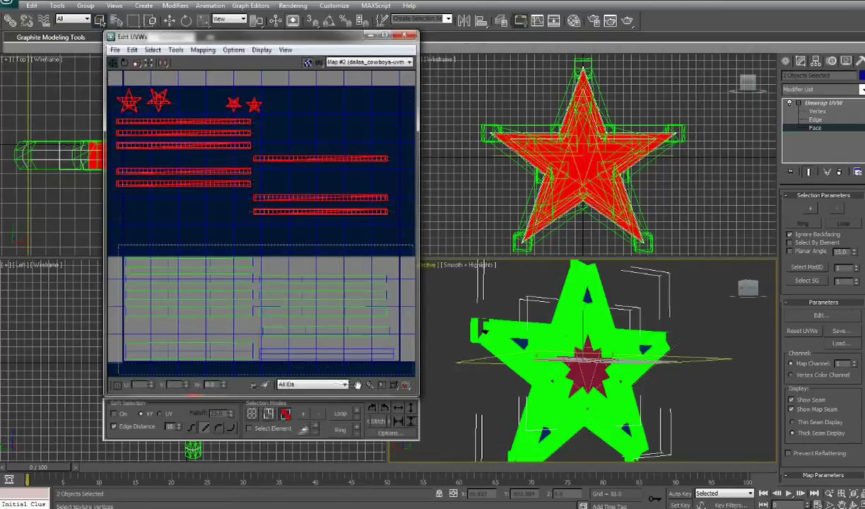
{"action": "key", "text": "ctrl+i"}
{"action": "left_click_drag", "start_coordinate": [189, 295], "coordinate": [200, 171]}
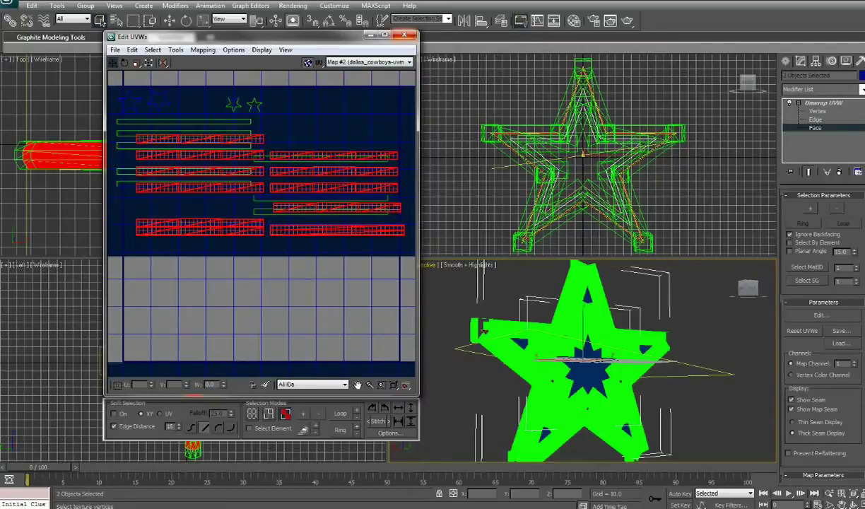
- Select Shape2 from the scene and open its UVs for editing at face level
{"action": "left_click", "coordinate": [100, 21]}
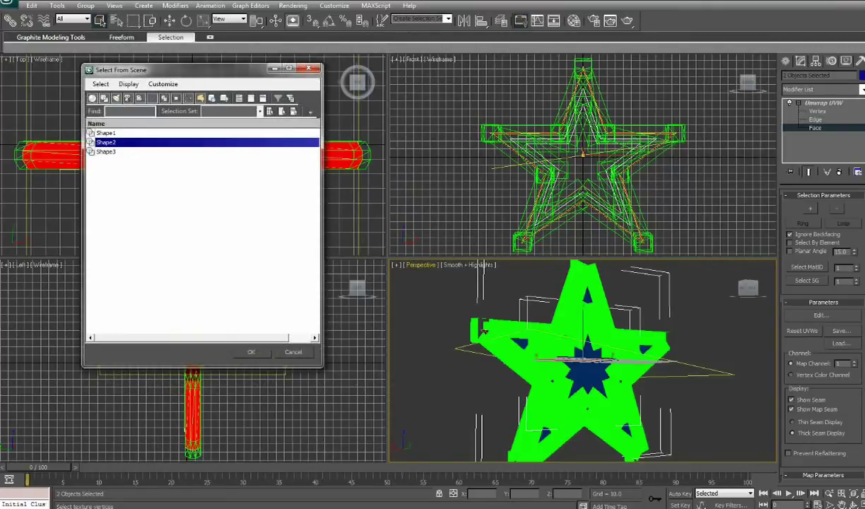
{"action": "key", "text": "Return"}
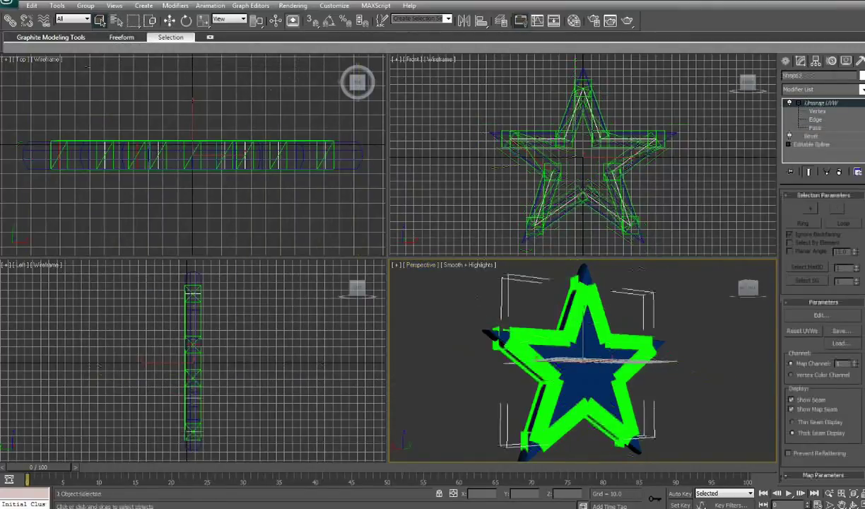
{"action": "key", "text": "3"}
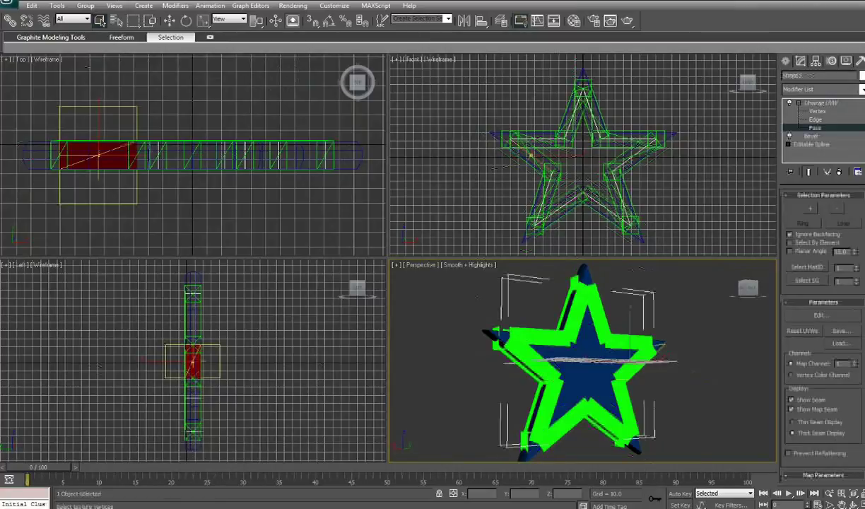
{"action": "key", "text": "ctrl+e"}
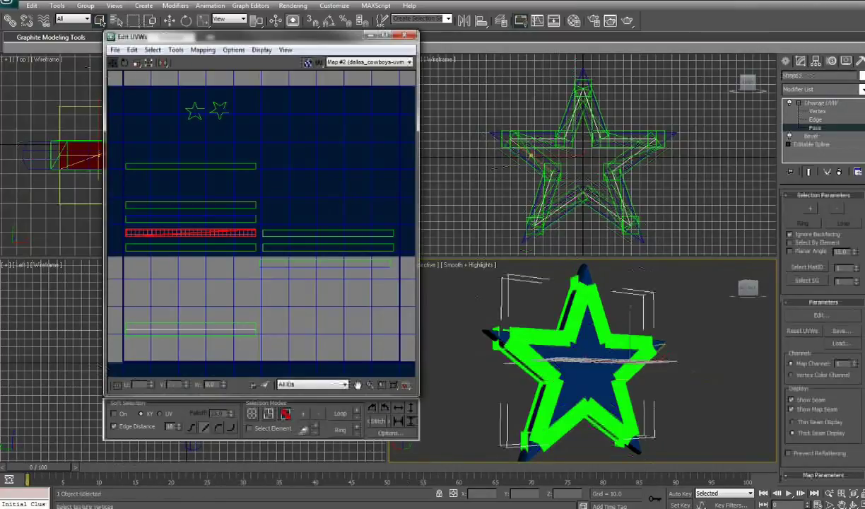
- Move all of Shape2's UV faces onto the light area of the texture, then close the UV editor and leave the modifier settings
{"action": "key", "text": "ctrl+a"}
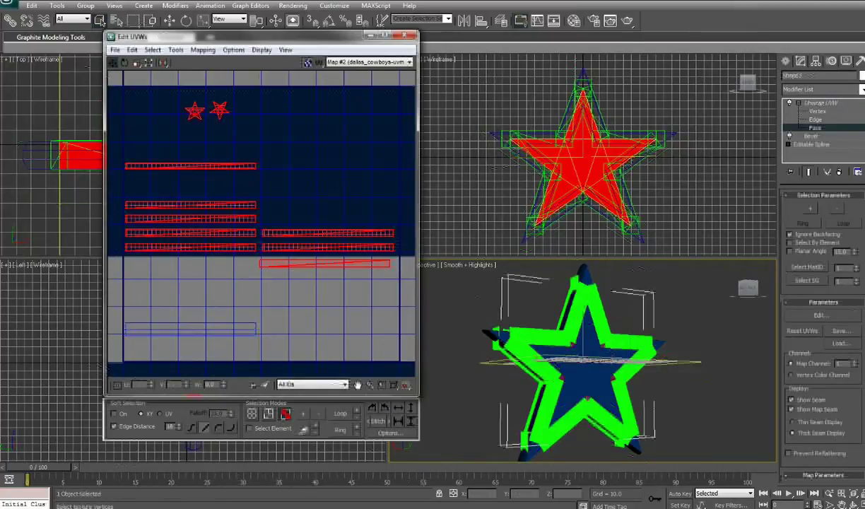
{"action": "left_click_drag", "start_coordinate": [191, 220], "coordinate": [194, 311]}
{"action": "left_click_drag", "start_coordinate": [116, 171], "coordinate": [282, 257]}
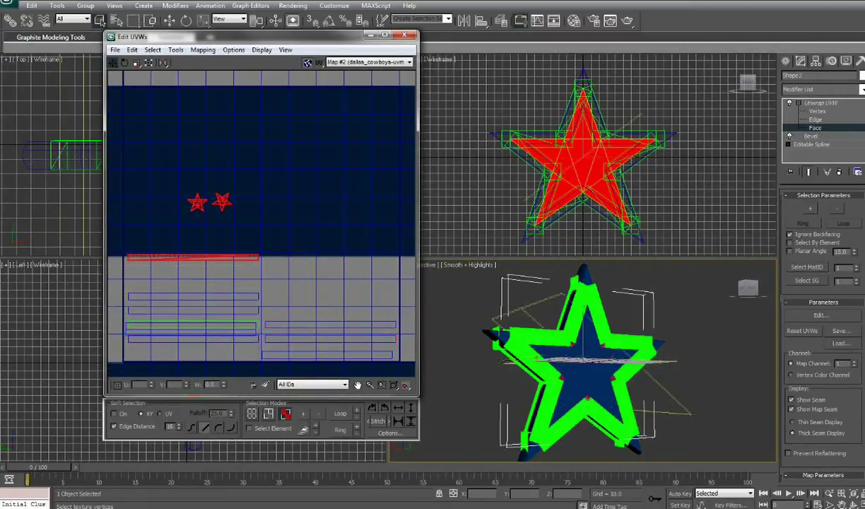
{"action": "left_click_drag", "start_coordinate": [198, 203], "coordinate": [336, 274]}
{"action": "left_click", "coordinate": [404, 35]}
{"action": "left_click", "coordinate": [786, 61]}
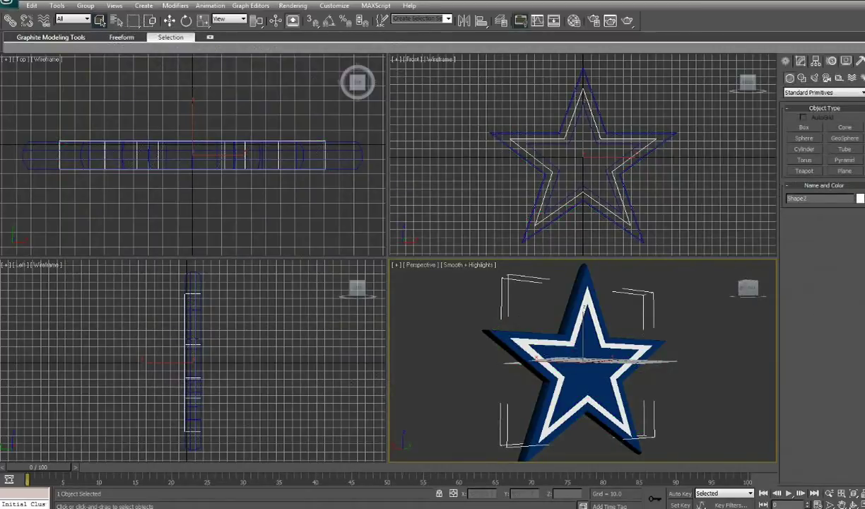
- Save the current scene with the textured star logo
{"action": "left_click", "coordinate": [854, 504]}
{"action": "mouse_move", "coordinate": [566, 368]}
{"action": "left_mouse_down"}
{"action": "mouse_move", "coordinate": [650, 346]}
{"action": "mouse_move", "coordinate": [608, 359]}
{"action": "mouse_move", "coordinate": [555, 364]}
{"action": "mouse_move", "coordinate": [556, 357]}
{"action": "left_mouse_up"}
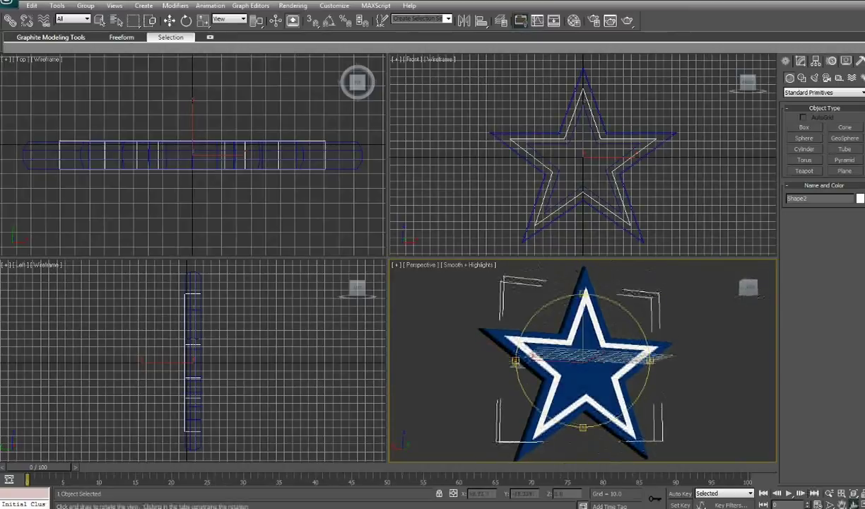
{"action": "left_click", "coordinate": [8, 6]}
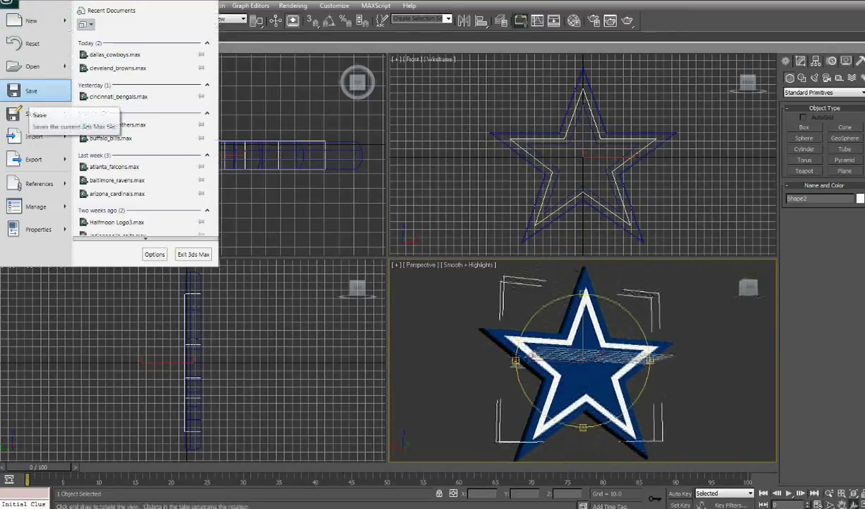
{"action": "left_click", "coordinate": [28, 92]}
{"action": "left_click", "coordinate": [9, 4]}
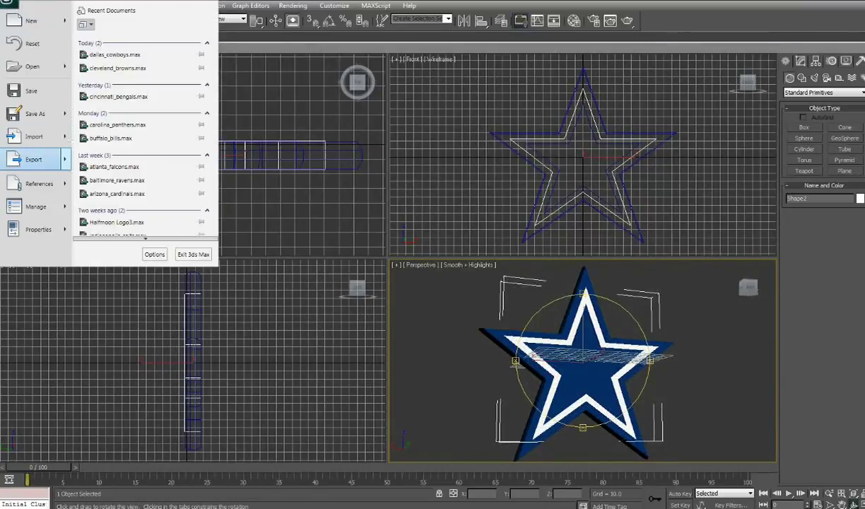
{"action": "mouse_move", "coordinate": [34, 159]}
{"action": "left_click", "coordinate": [113, 41]}
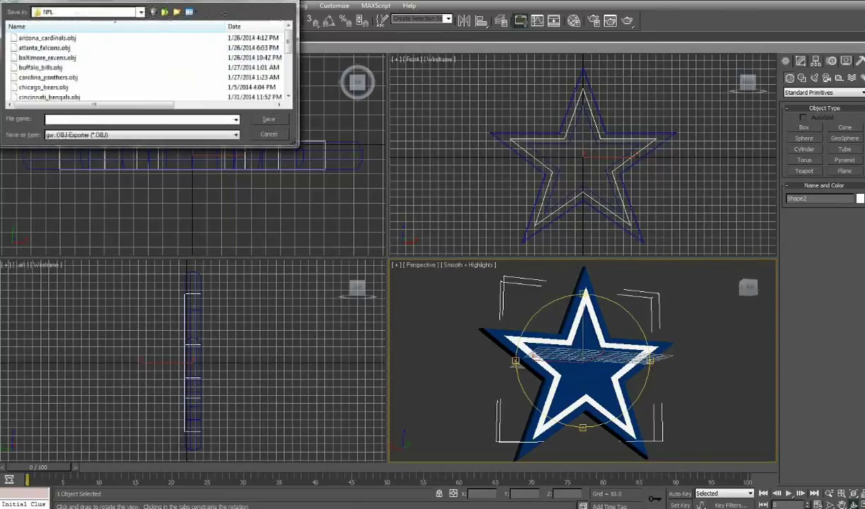
{"action": "left_click", "coordinate": [283, 2]}
- Select all three shapes, Shape1, Shape2 and Shape3, from the scene
{"action": "key", "text": "h"}
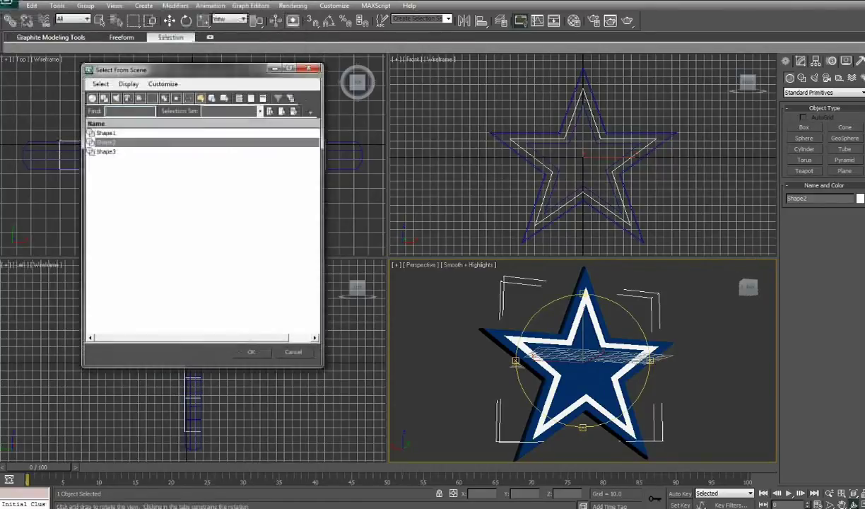
{"action": "key", "text": "ctrl+a"}
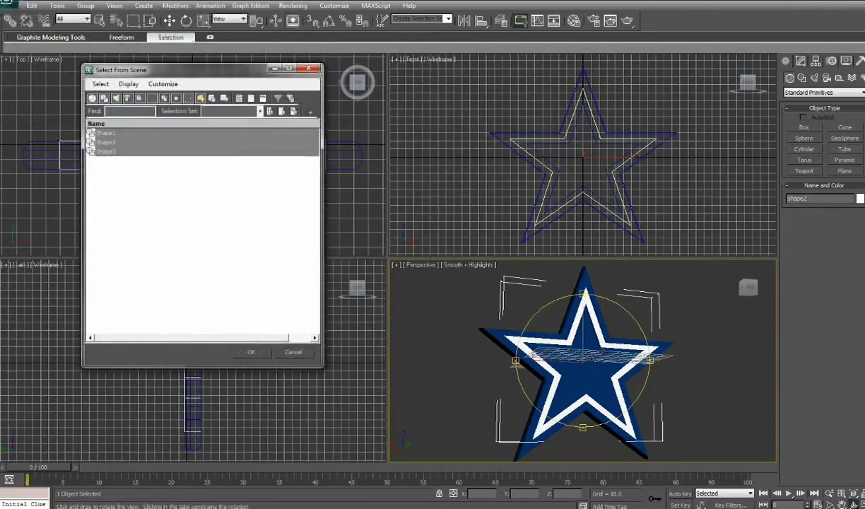
{"action": "key", "text": "Return"}
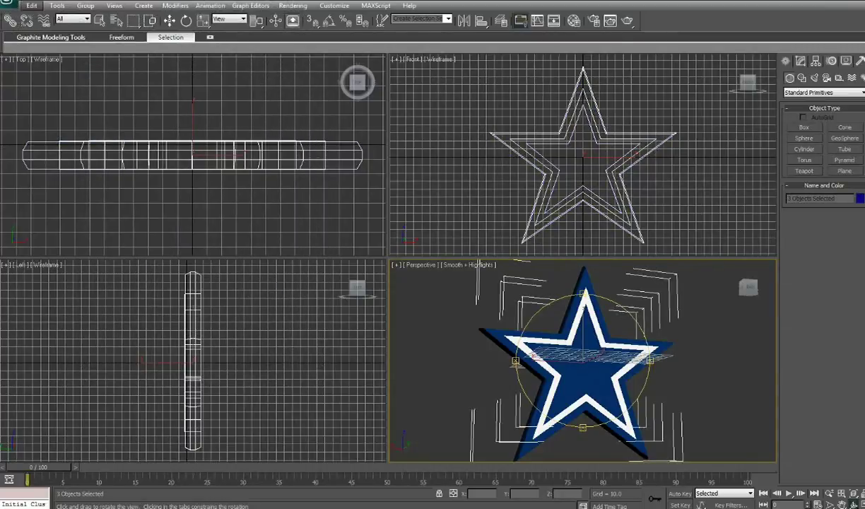
- Export the scene to the NFL folder as dallas_cowboys.obj, replacing the existing file and keeping the default OBJ export options
{"action": "left_click", "coordinate": [9, 5]}
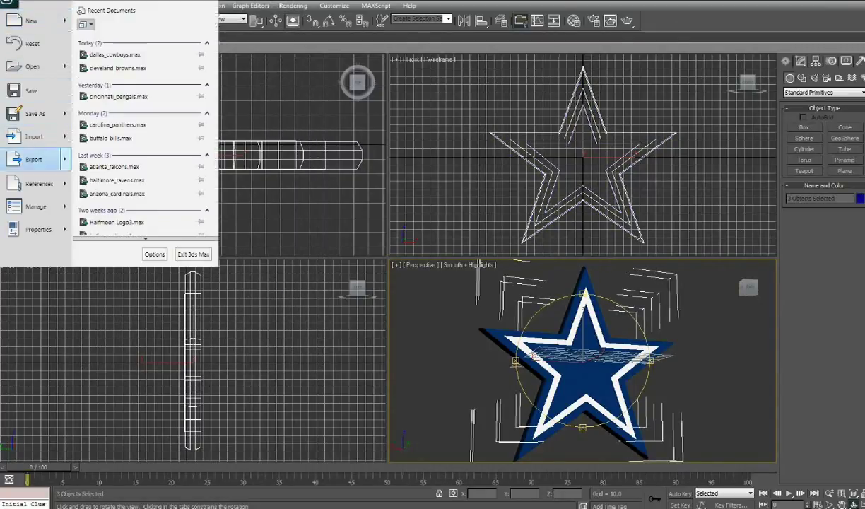
{"action": "mouse_move", "coordinate": [35, 160]}
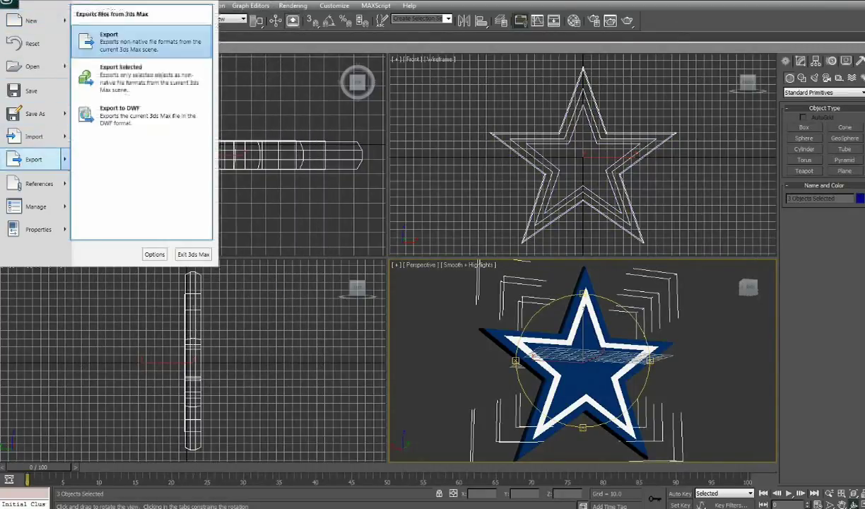
{"action": "left_click", "coordinate": [117, 41]}
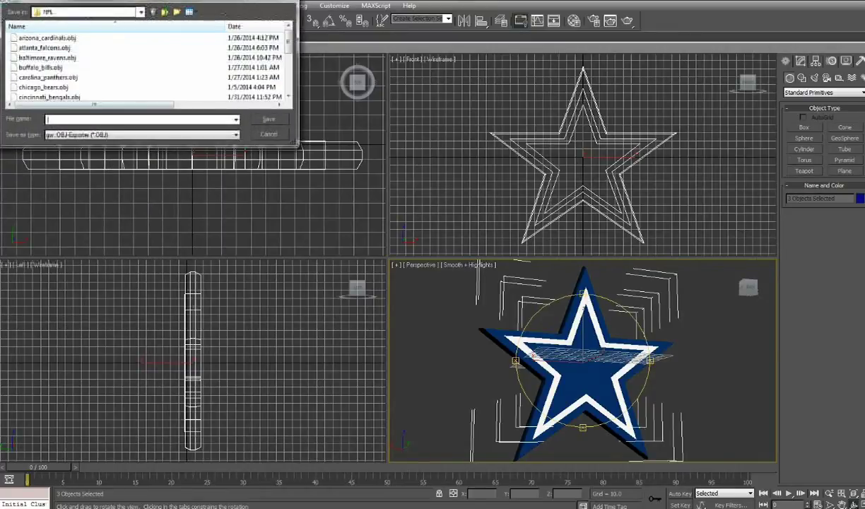
{"action": "type", "text": "da"}
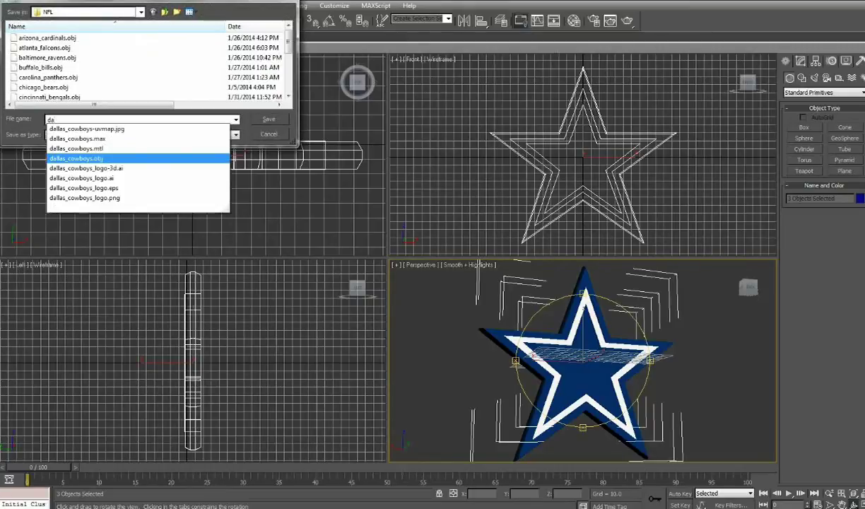
{"action": "left_click", "coordinate": [77, 158]}
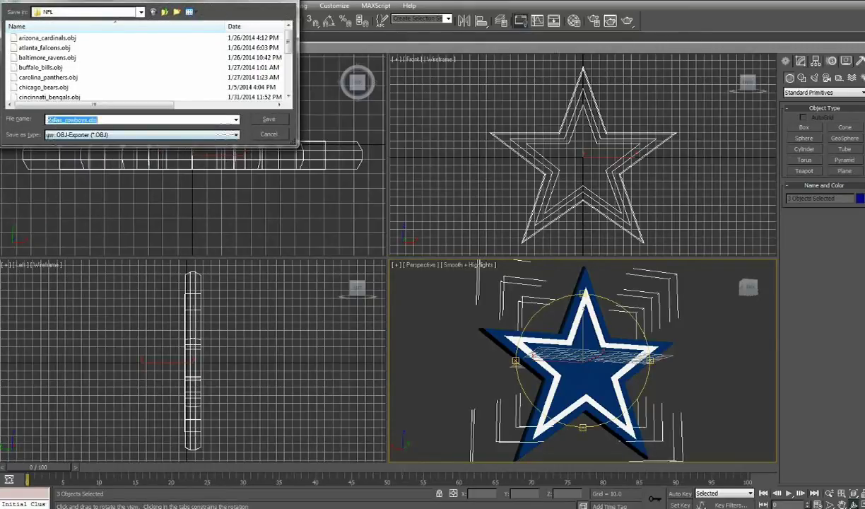
{"action": "left_click", "coordinate": [268, 120]}
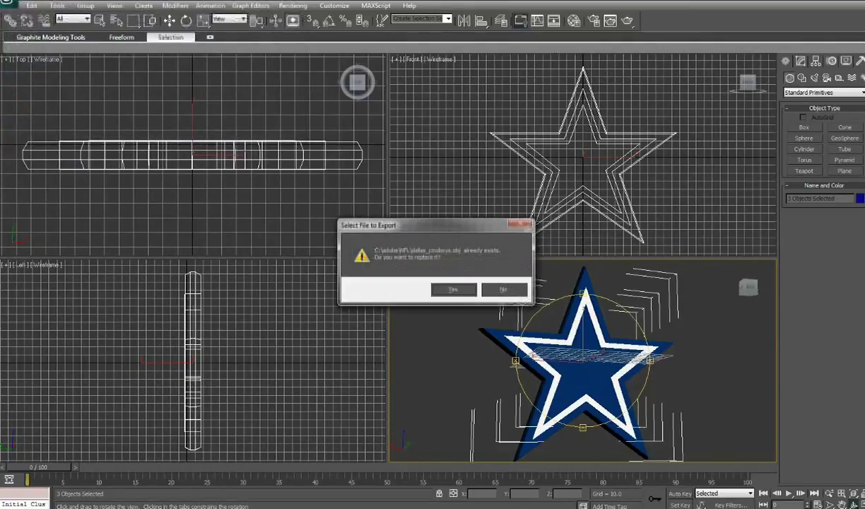
{"action": "left_click", "coordinate": [453, 289]}
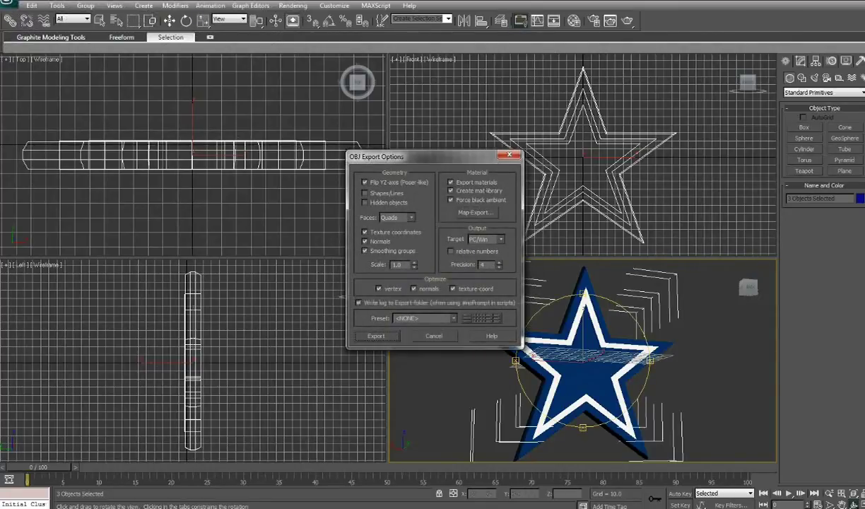
{"action": "left_click", "coordinate": [376, 336]}
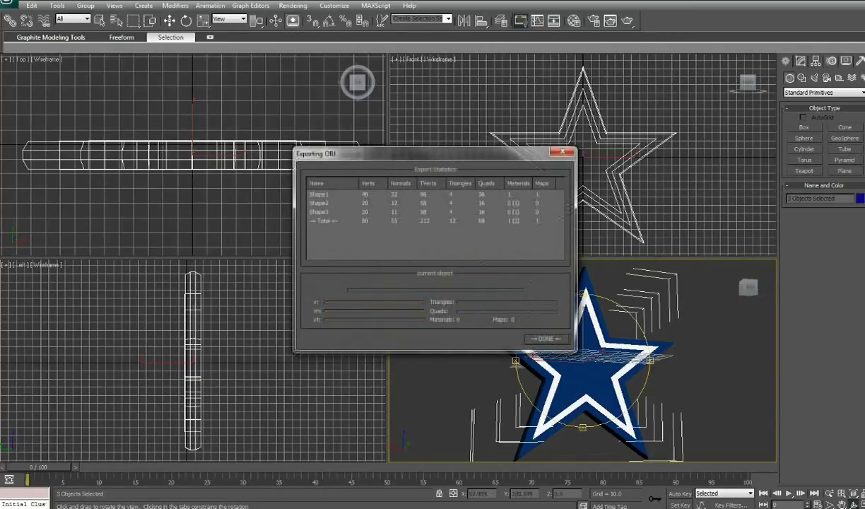
{"action": "left_click", "coordinate": [546, 339]}
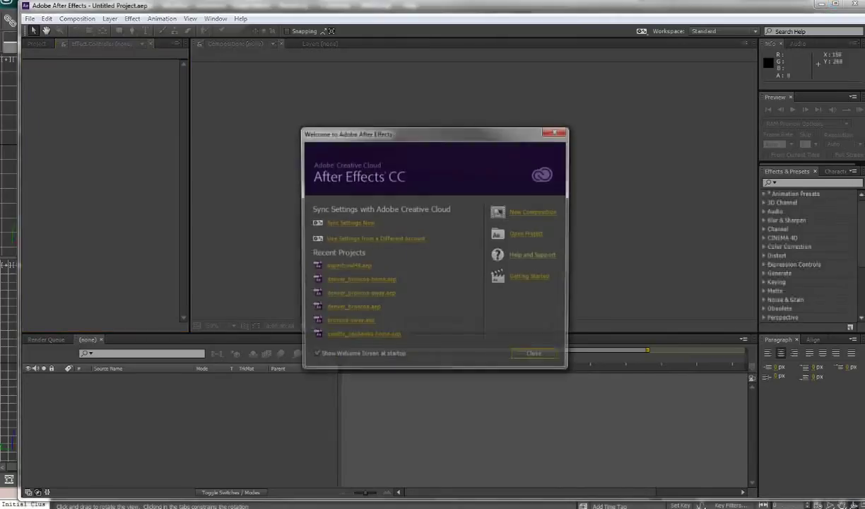
- In After Effects, create a new composition with the default settings and add a black solid layer to it
{"action": "left_click", "coordinate": [535, 212]}
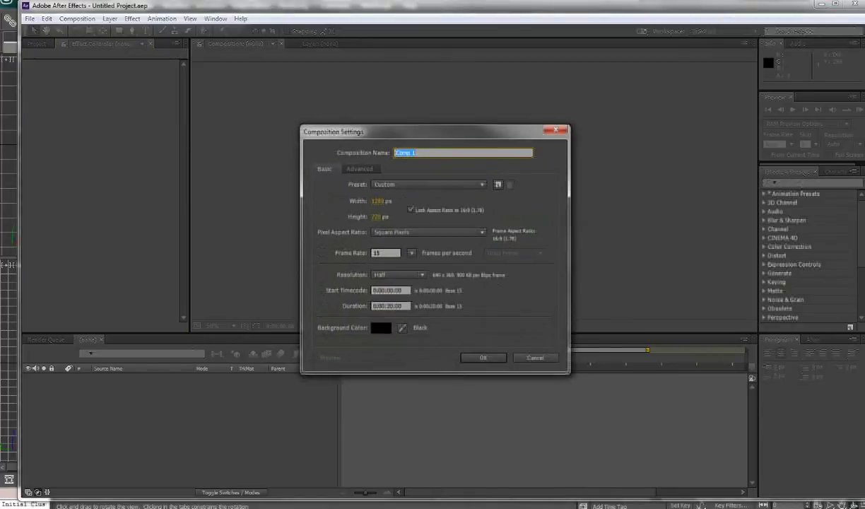
{"action": "left_click", "coordinate": [484, 357]}
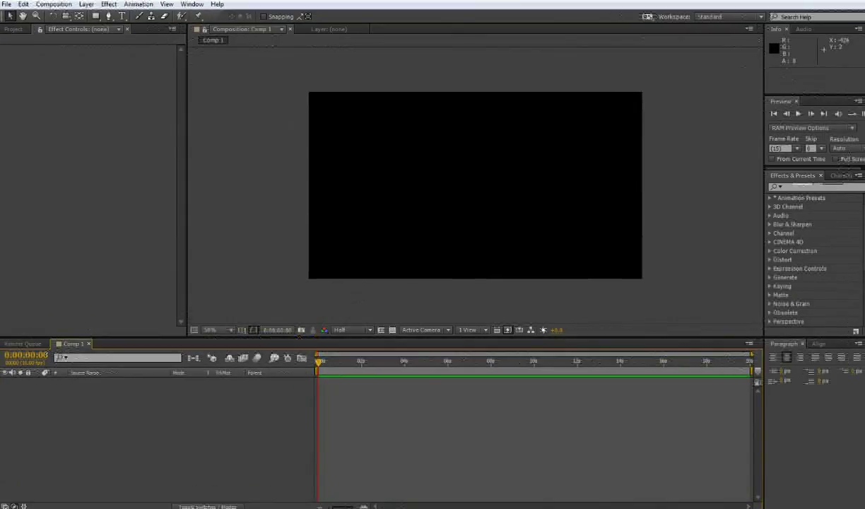
{"action": "left_click", "coordinate": [86, 5]}
{"action": "mouse_move", "coordinate": [99, 16]}
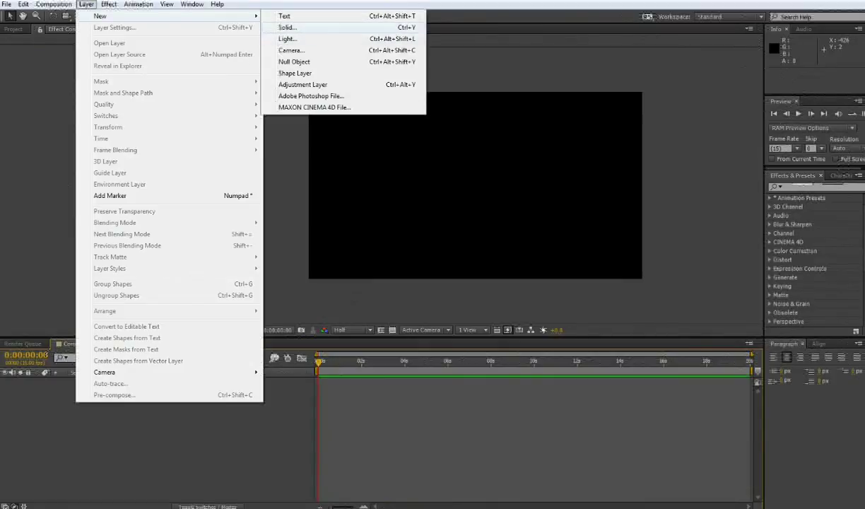
{"action": "left_click", "coordinate": [287, 27]}
{"action": "key", "text": "Return"}
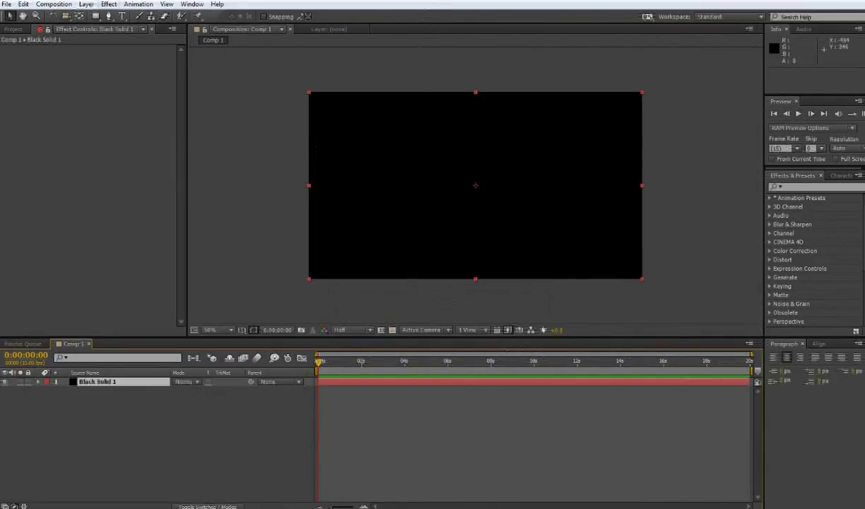
- Apply the Video Copilot Element effect to the black solid and import dallas_cowboys.obj from the NFL folder into its scene setup
{"action": "left_click", "coordinate": [109, 4]}
{"action": "mouse_move", "coordinate": [142, 317]}
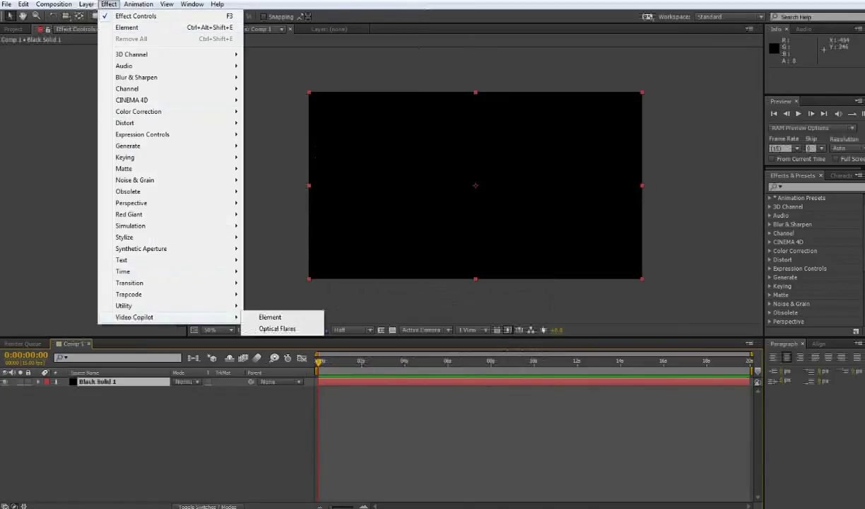
{"action": "left_click", "coordinate": [272, 317]}
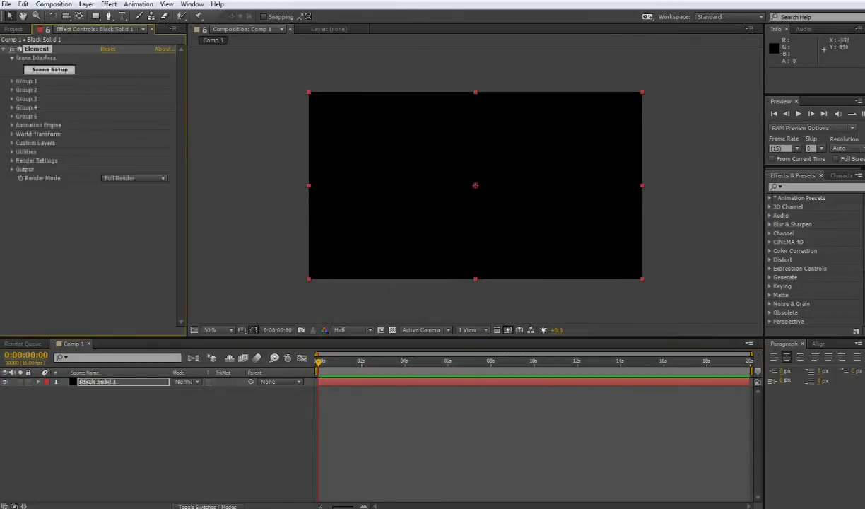
{"action": "left_click", "coordinate": [49, 69]}
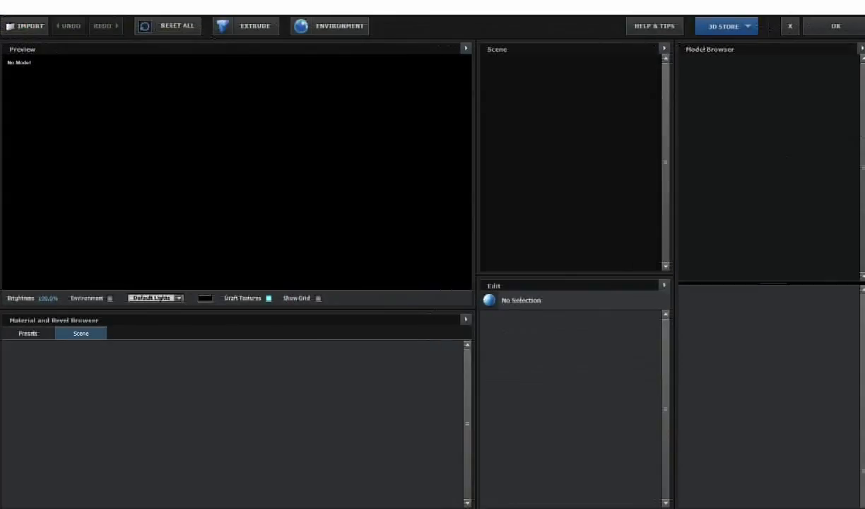
{"action": "left_click", "coordinate": [25, 26]}
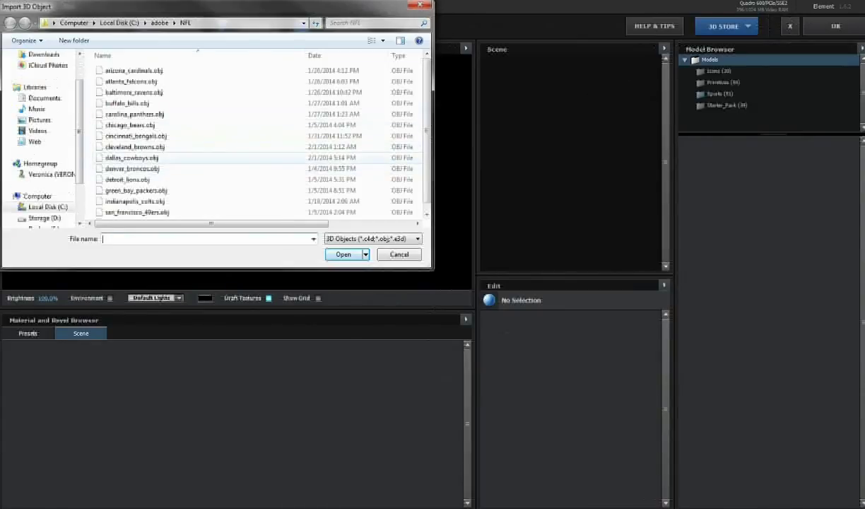
{"action": "double_click", "coordinate": [131, 157]}
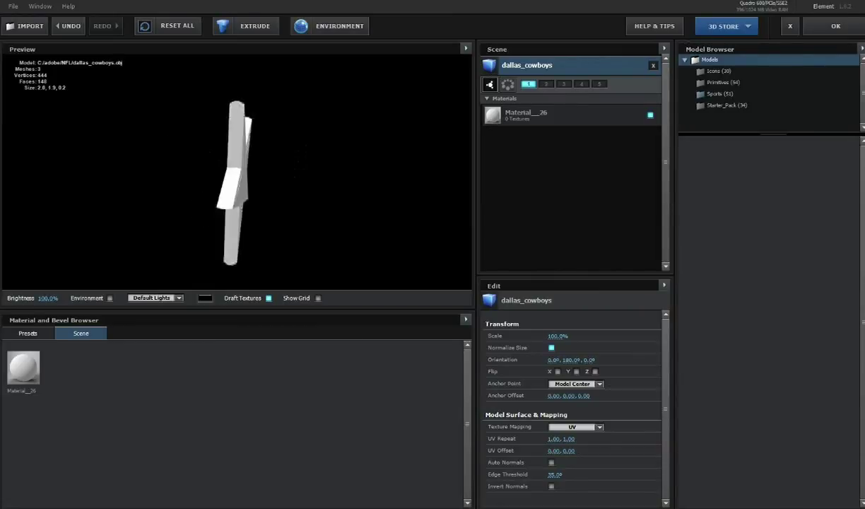
- Apply the Chrome preset material to the dallas_cowboys model and turn on the environment in the preview
{"action": "left_click_drag", "start_coordinate": [237, 176], "coordinate": [265, 159]}
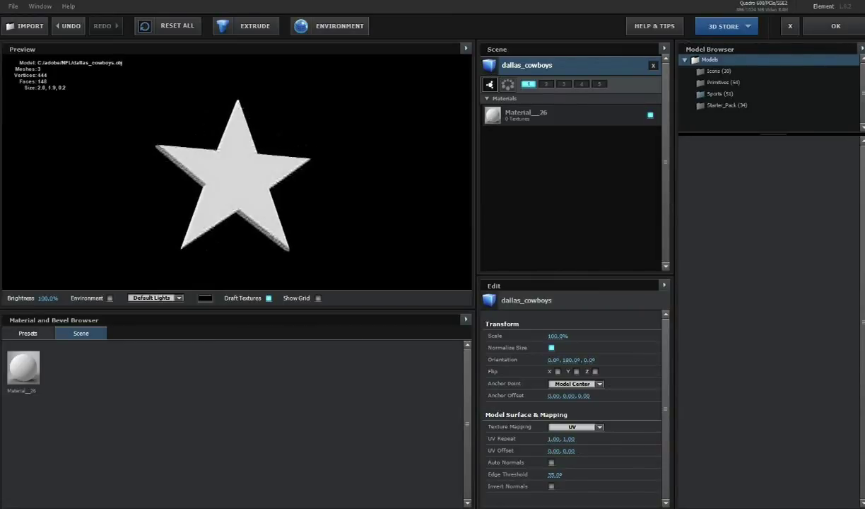
{"action": "left_click", "coordinate": [27, 333]}
{"action": "double_click", "coordinate": [171, 367]}
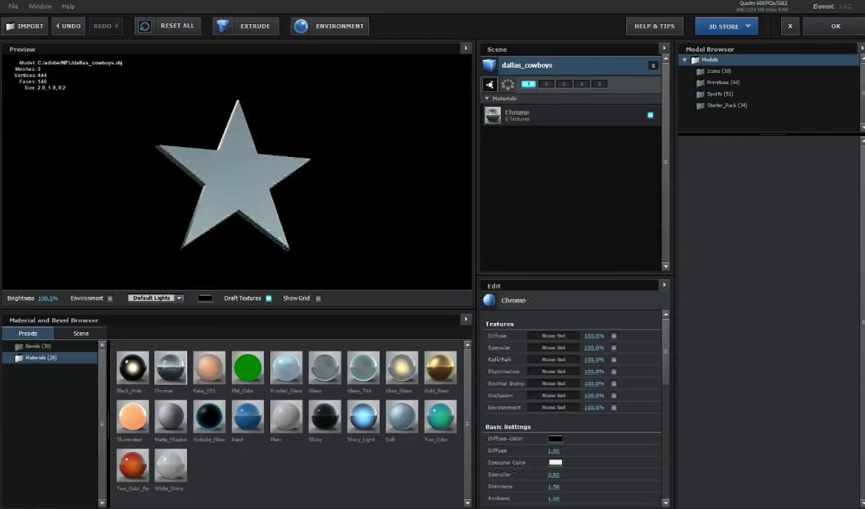
{"action": "left_click", "coordinate": [80, 333]}
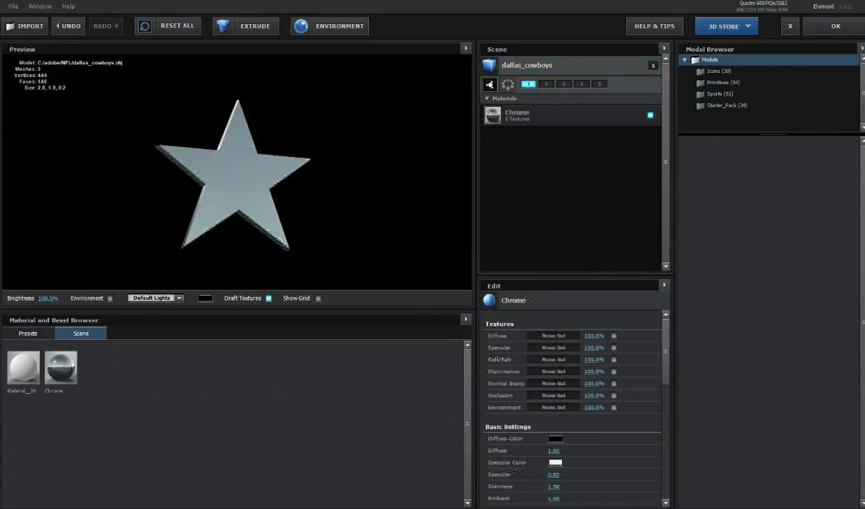
{"action": "left_click", "coordinate": [109, 297]}
{"action": "left_click", "coordinate": [28, 333]}
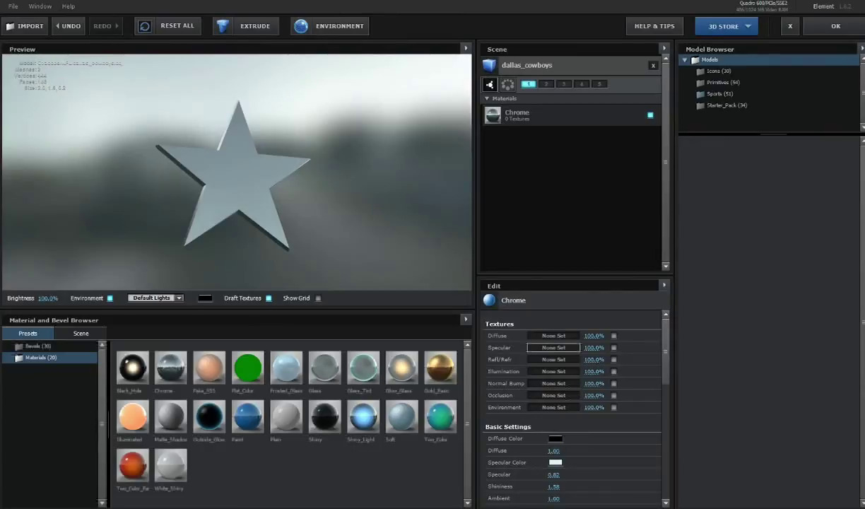
- Load dallas_cowboys-uvmap.jpg from C:\adobe\NFL as the Chrome material's Specular texture and accept the Element scene setup
{"action": "left_click", "coordinate": [554, 347]}
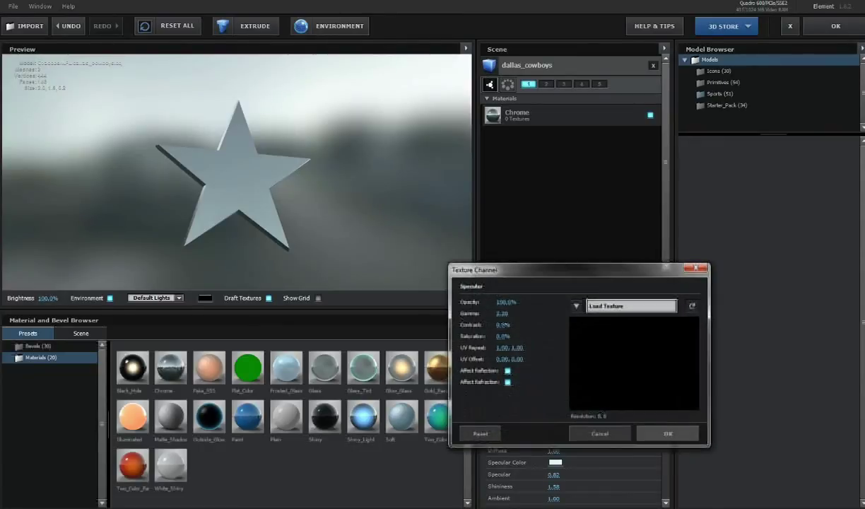
{"action": "left_click", "coordinate": [632, 306]}
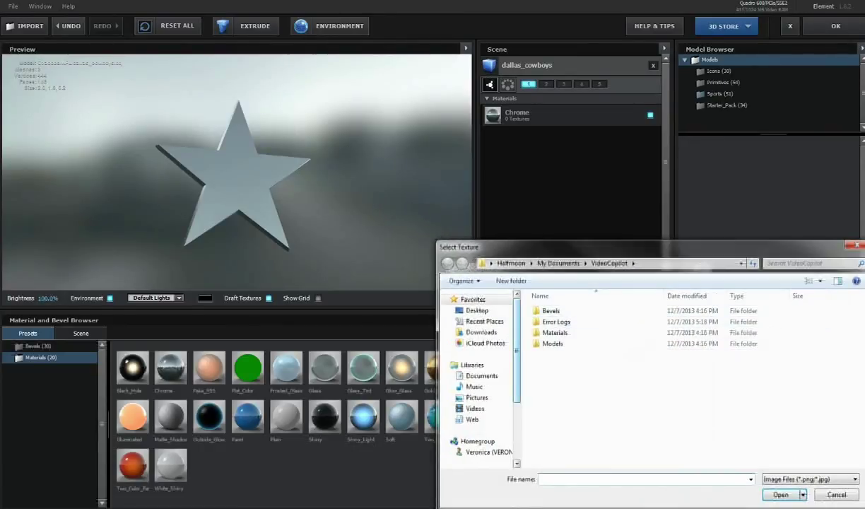
{"action": "scroll", "coordinate": [481, 375], "scroll_direction": "down", "scroll_amount": 3}
{"action": "left_click", "coordinate": [485, 425]}
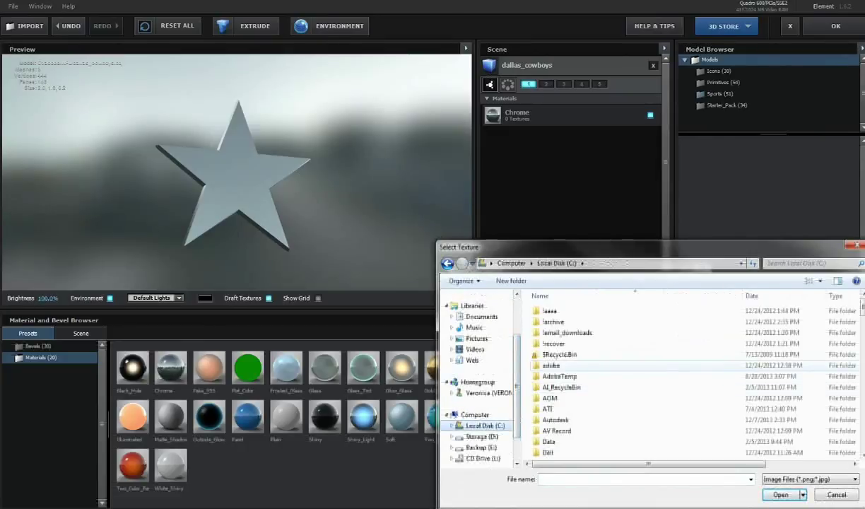
{"action": "double_click", "coordinate": [550, 365]}
{"action": "scroll", "coordinate": [555, 396], "scroll_direction": "down", "scroll_amount": 5}
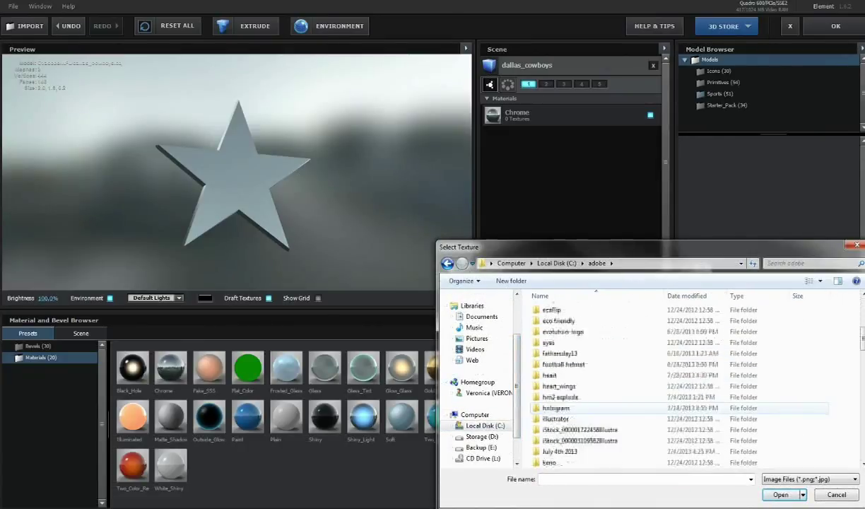
{"action": "scroll", "coordinate": [558, 408], "scroll_direction": "down", "scroll_amount": 4}
{"action": "double_click", "coordinate": [551, 427]}
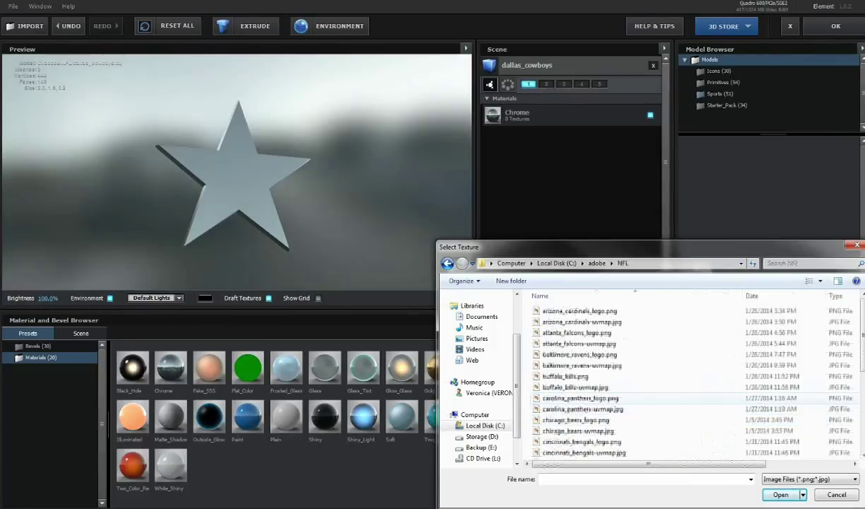
{"action": "scroll", "coordinate": [569, 392], "scroll_direction": "down", "scroll_amount": 3}
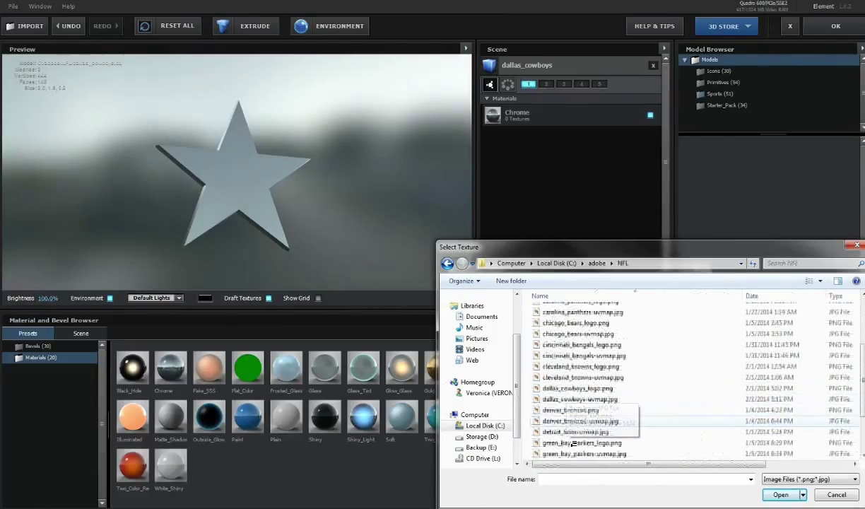
{"action": "left_click", "coordinate": [579, 399]}
{"action": "left_click", "coordinate": [780, 495]}
{"action": "left_click", "coordinate": [668, 433]}
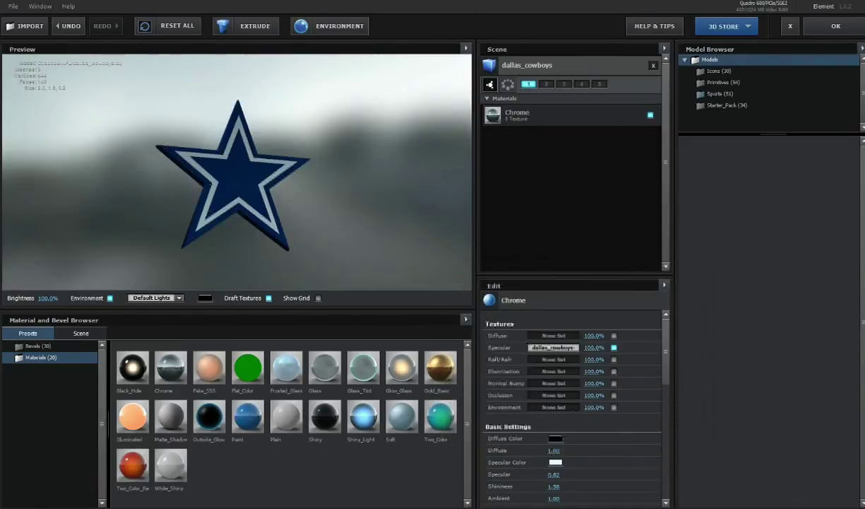
{"action": "left_click_drag", "start_coordinate": [213, 185], "coordinate": [295, 177]}
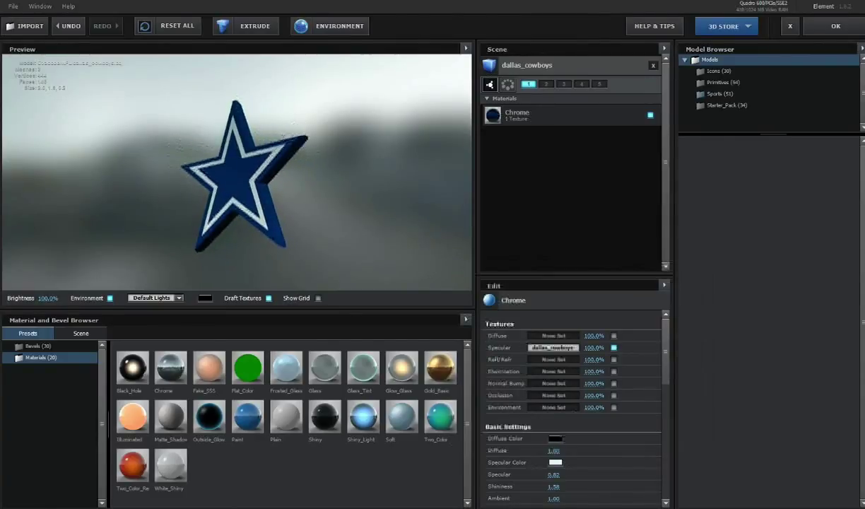
{"action": "left_click", "coordinate": [836, 26]}
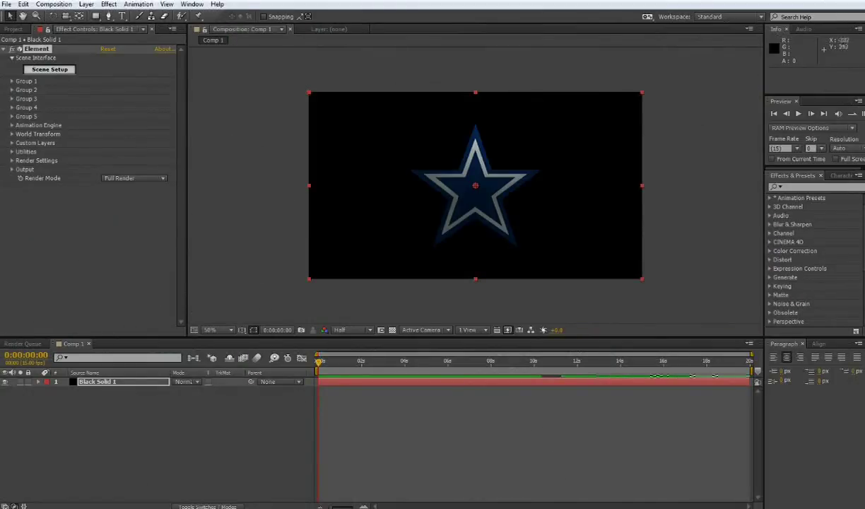
- Rotate the star through Group 1's Particle Rotation to about -14° in X, 173° in Y and 13° in Z
{"action": "left_click", "coordinate": [12, 81]}
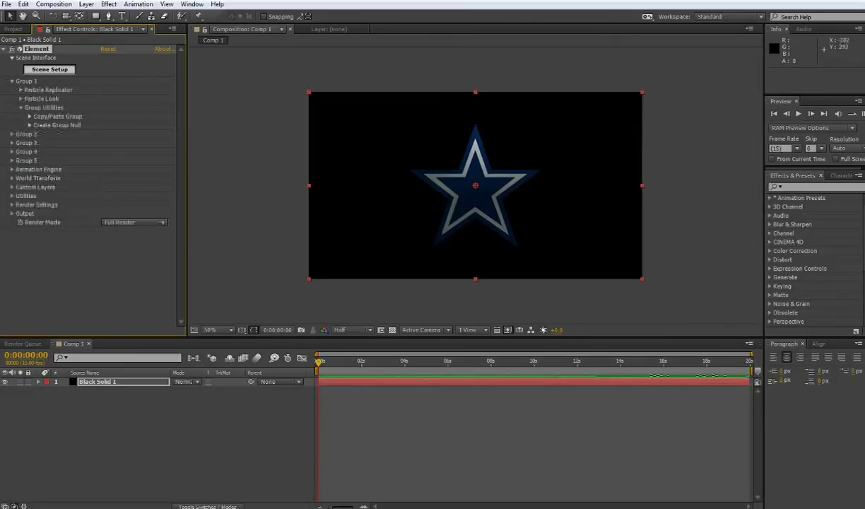
{"action": "left_click", "coordinate": [20, 99]}
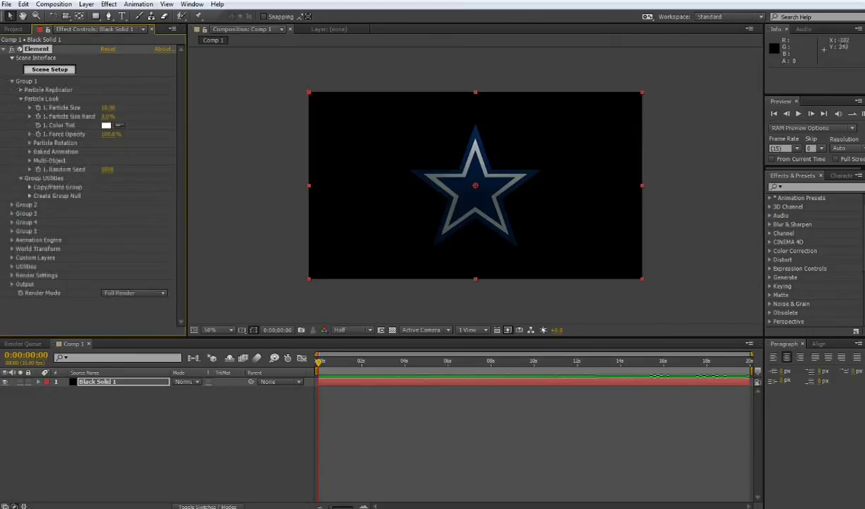
{"action": "left_click", "coordinate": [29, 142]}
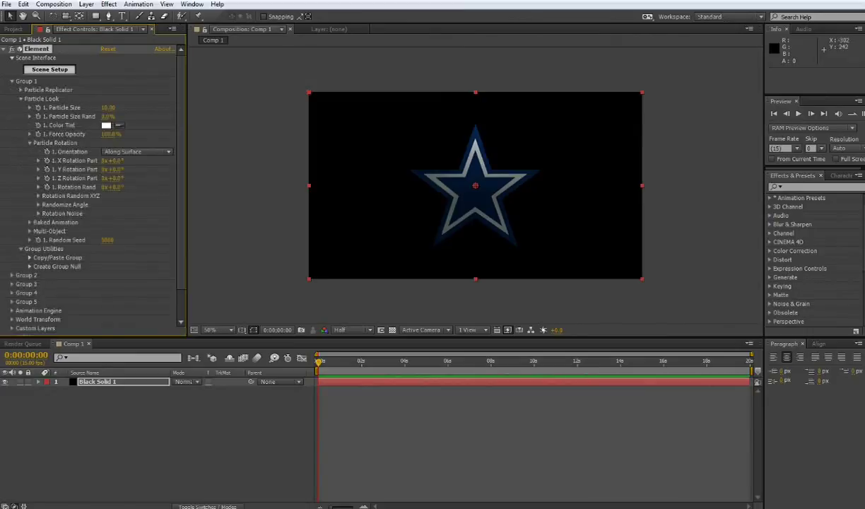
{"action": "mouse_move", "coordinate": [113, 170]}
{"action": "left_mouse_down"}
{"action": "mouse_move", "coordinate": [282, 170]}
{"action": "mouse_move", "coordinate": [112, 169]}
{"action": "mouse_move", "coordinate": [85, 178]}
{"action": "mouse_move", "coordinate": [121, 178]}
{"action": "mouse_move", "coordinate": [138, 160]}
{"action": "mouse_move", "coordinate": [103, 161]}
{"action": "left_mouse_up"}
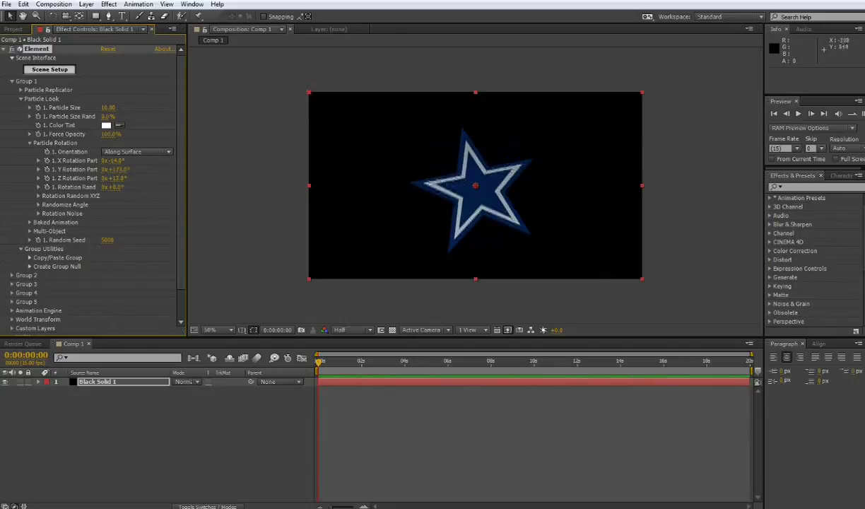
- Scale the Black Solid 1 layer up to about 135% by 138% and move it to about 634, 328
{"action": "left_click_drag", "start_coordinate": [310, 278], "coordinate": [250, 315]}
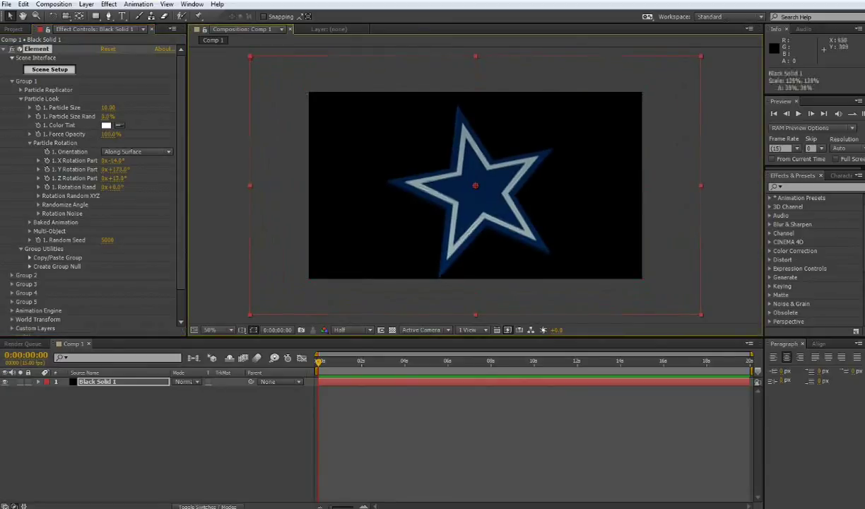
{"action": "left_click_drag", "start_coordinate": [476, 206], "coordinate": [475, 198]}
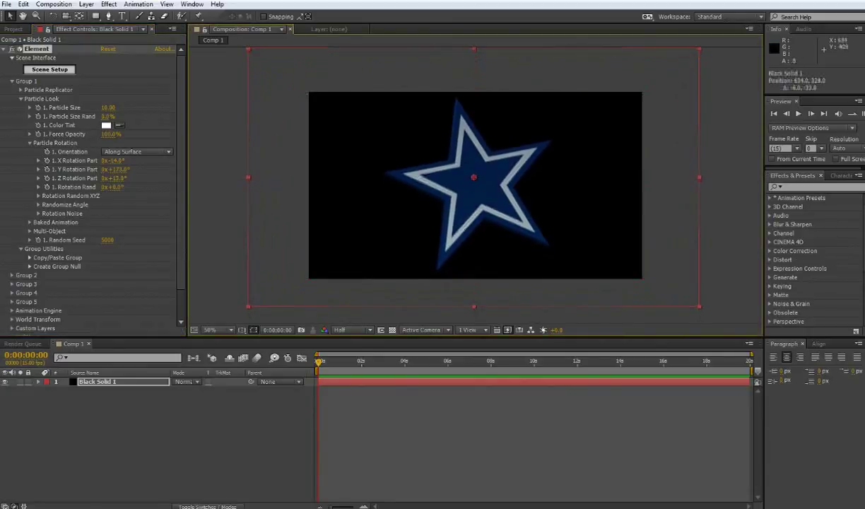